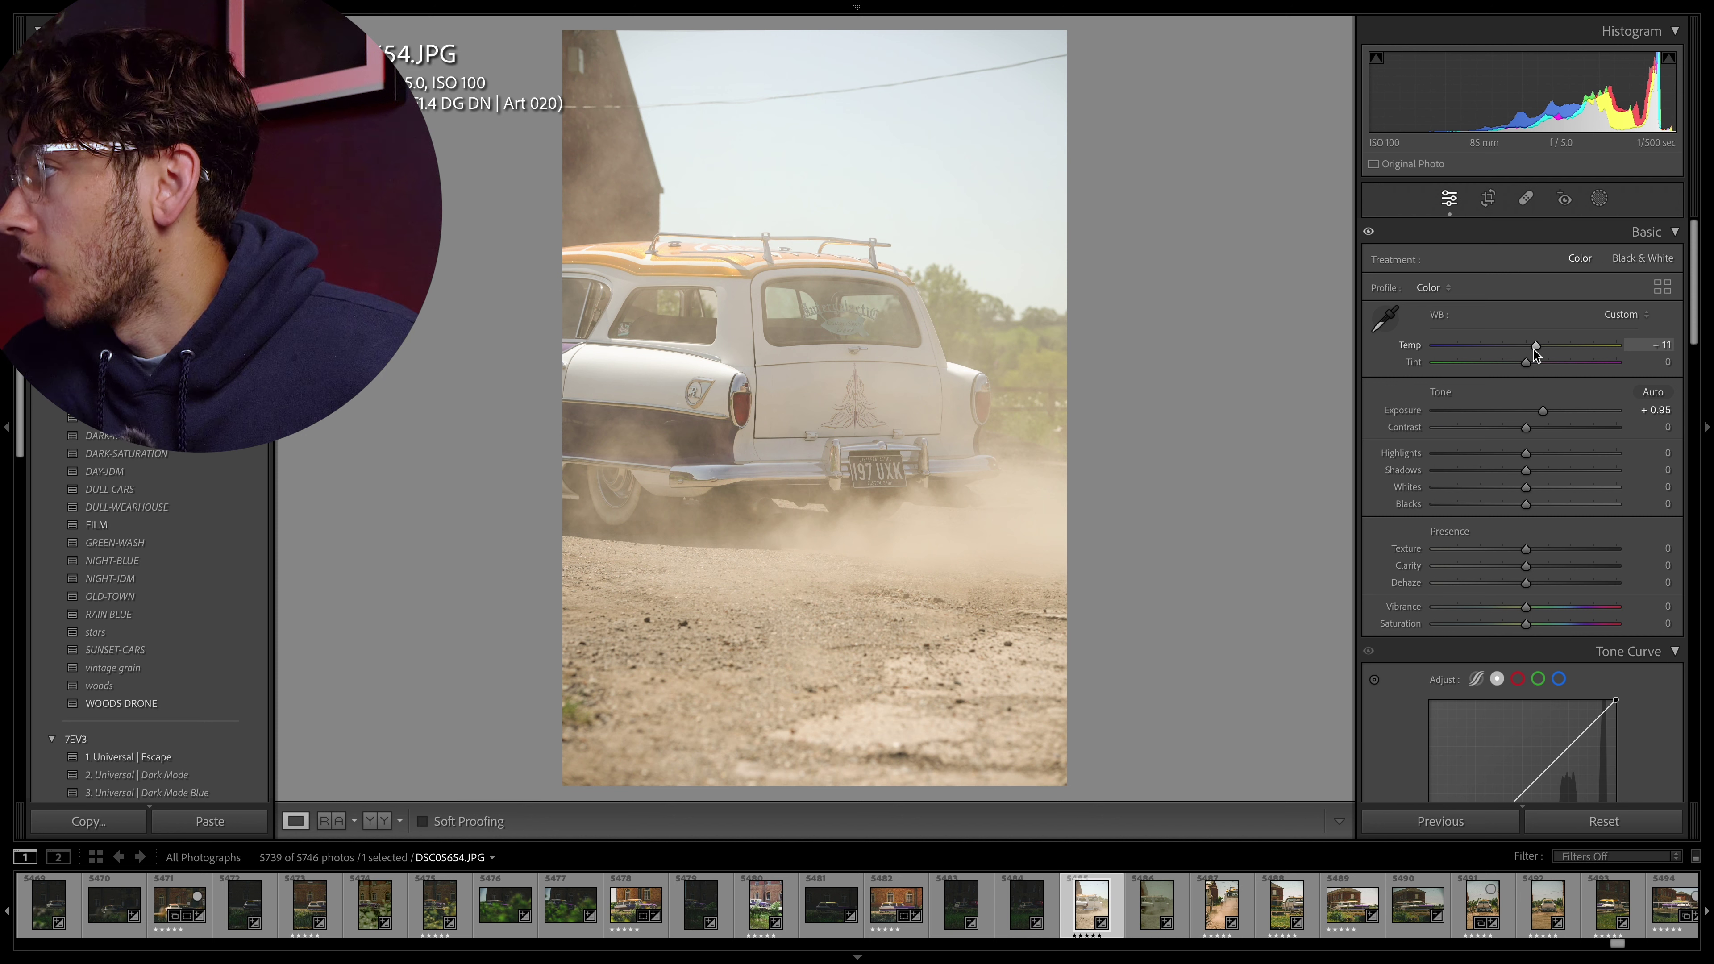
- Set the dusty car photo's Temp to +32, Contrast to −12, Highlights to −100, Shadows to −11, Whites to −10 and Blacks to −22
left_click_drag(1536, 347, 1546, 346)
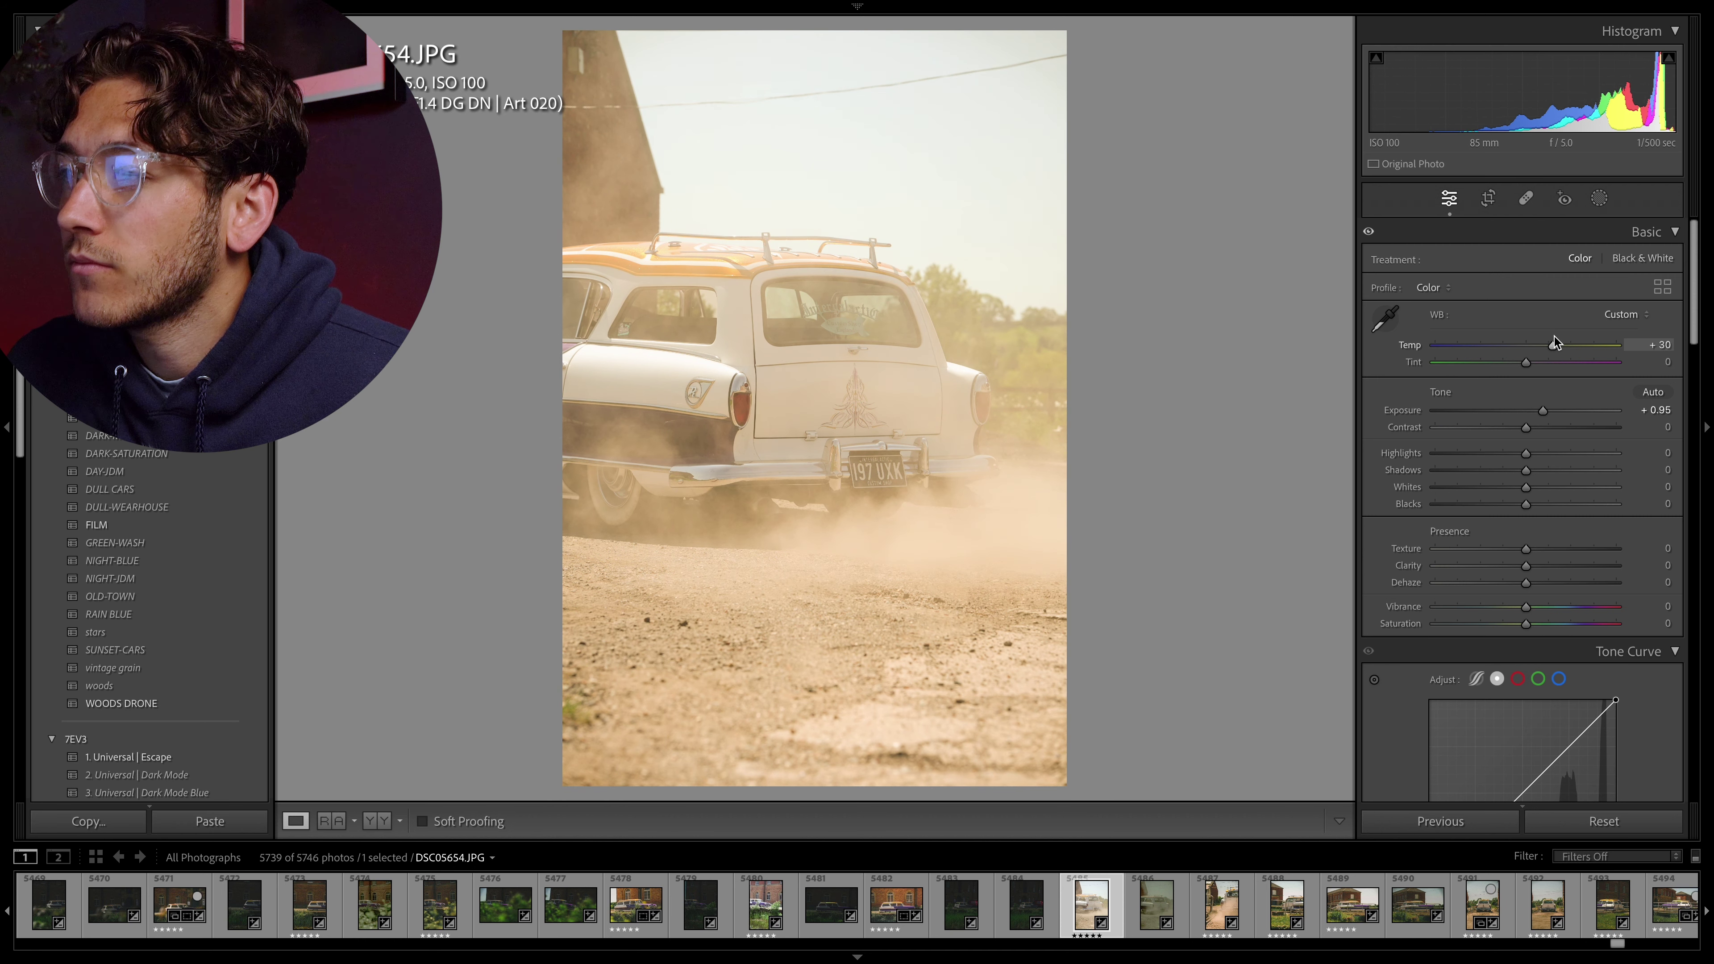
left_click_drag(1547, 344, 1557, 343)
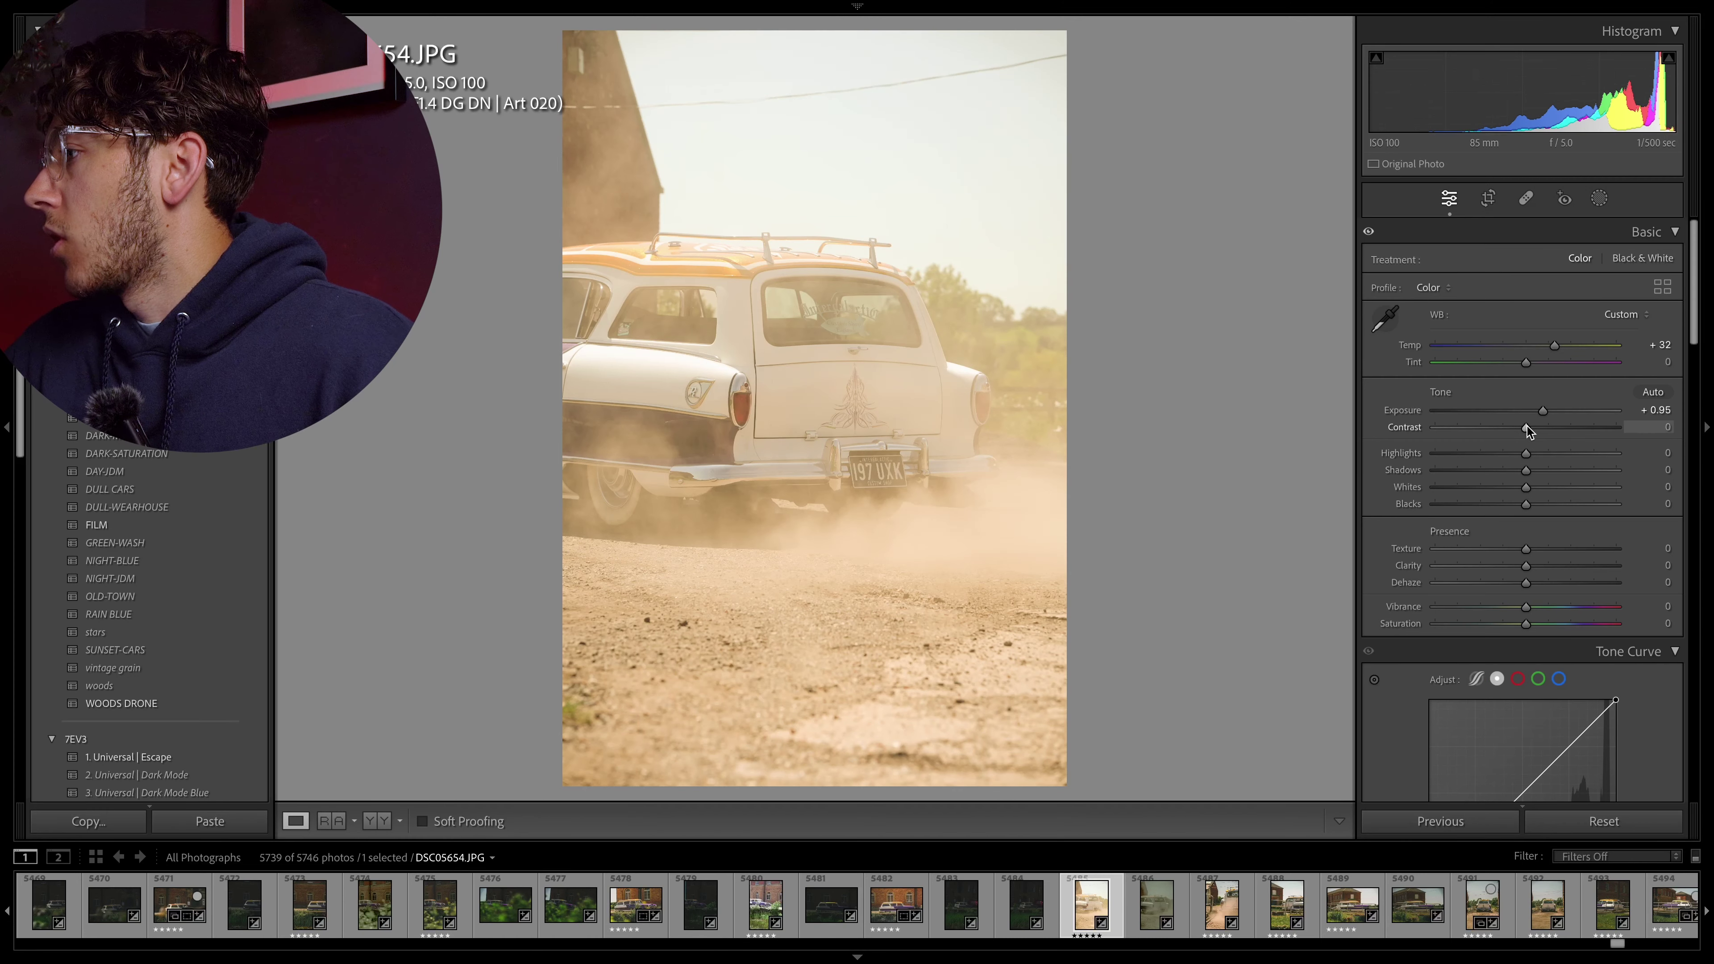
left_click_drag(1528, 433, 1353, 441)
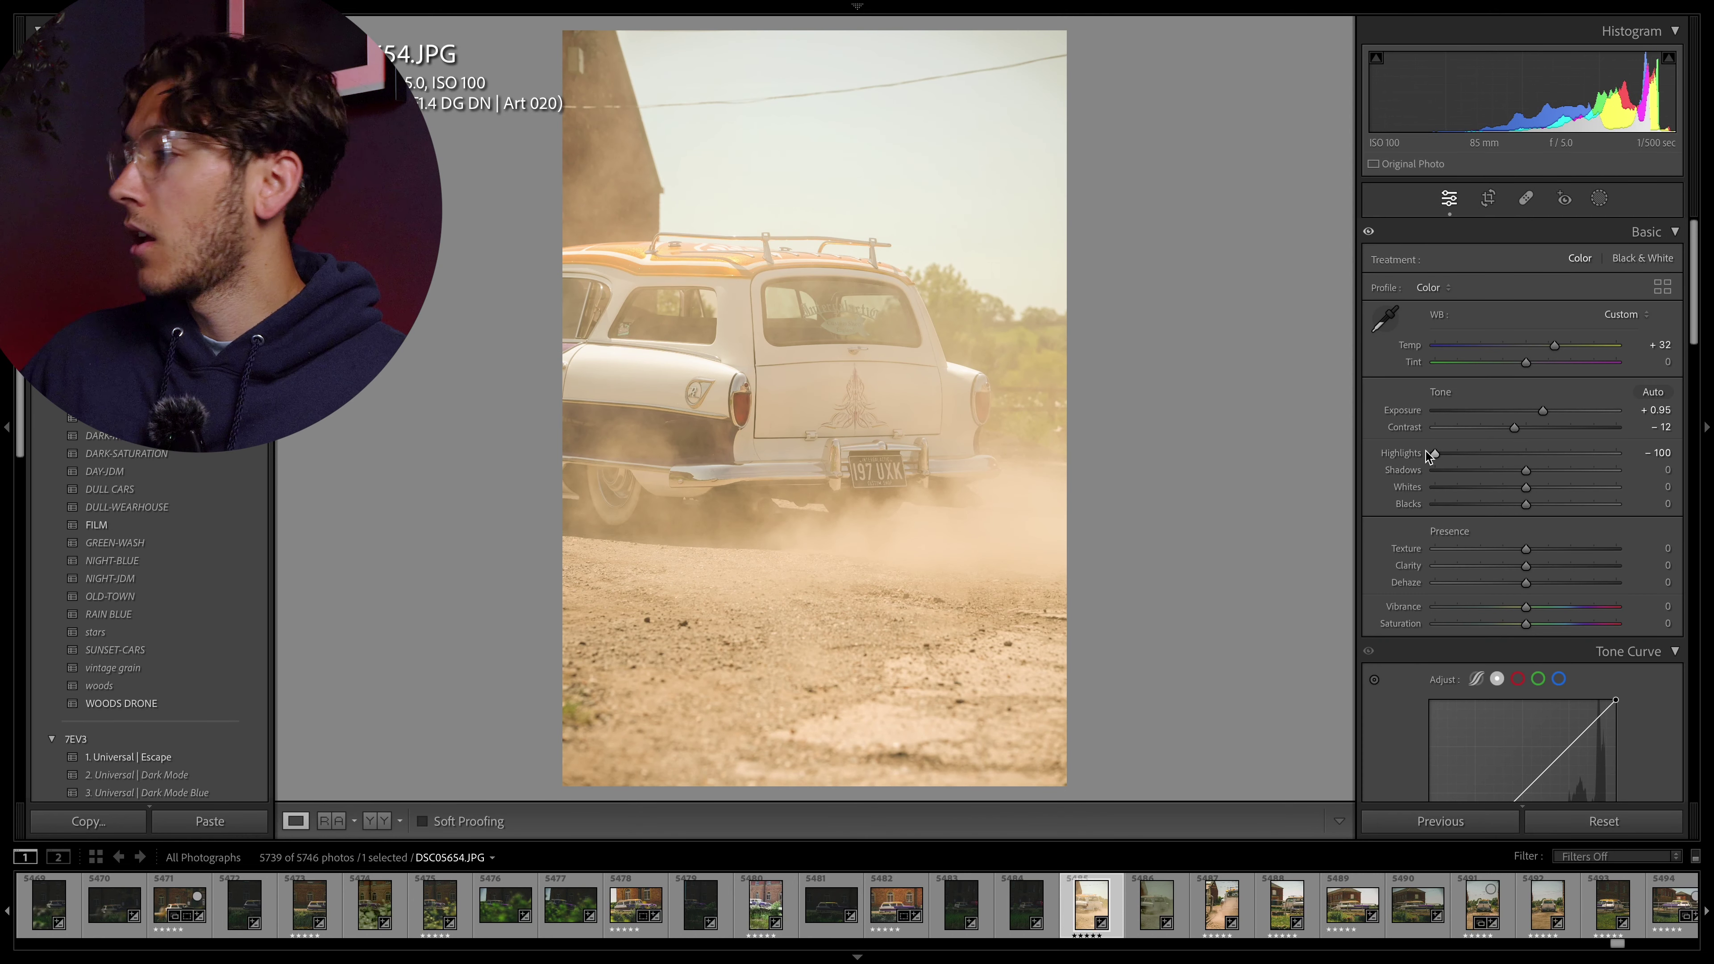
left_click_drag(1526, 471, 1506, 505)
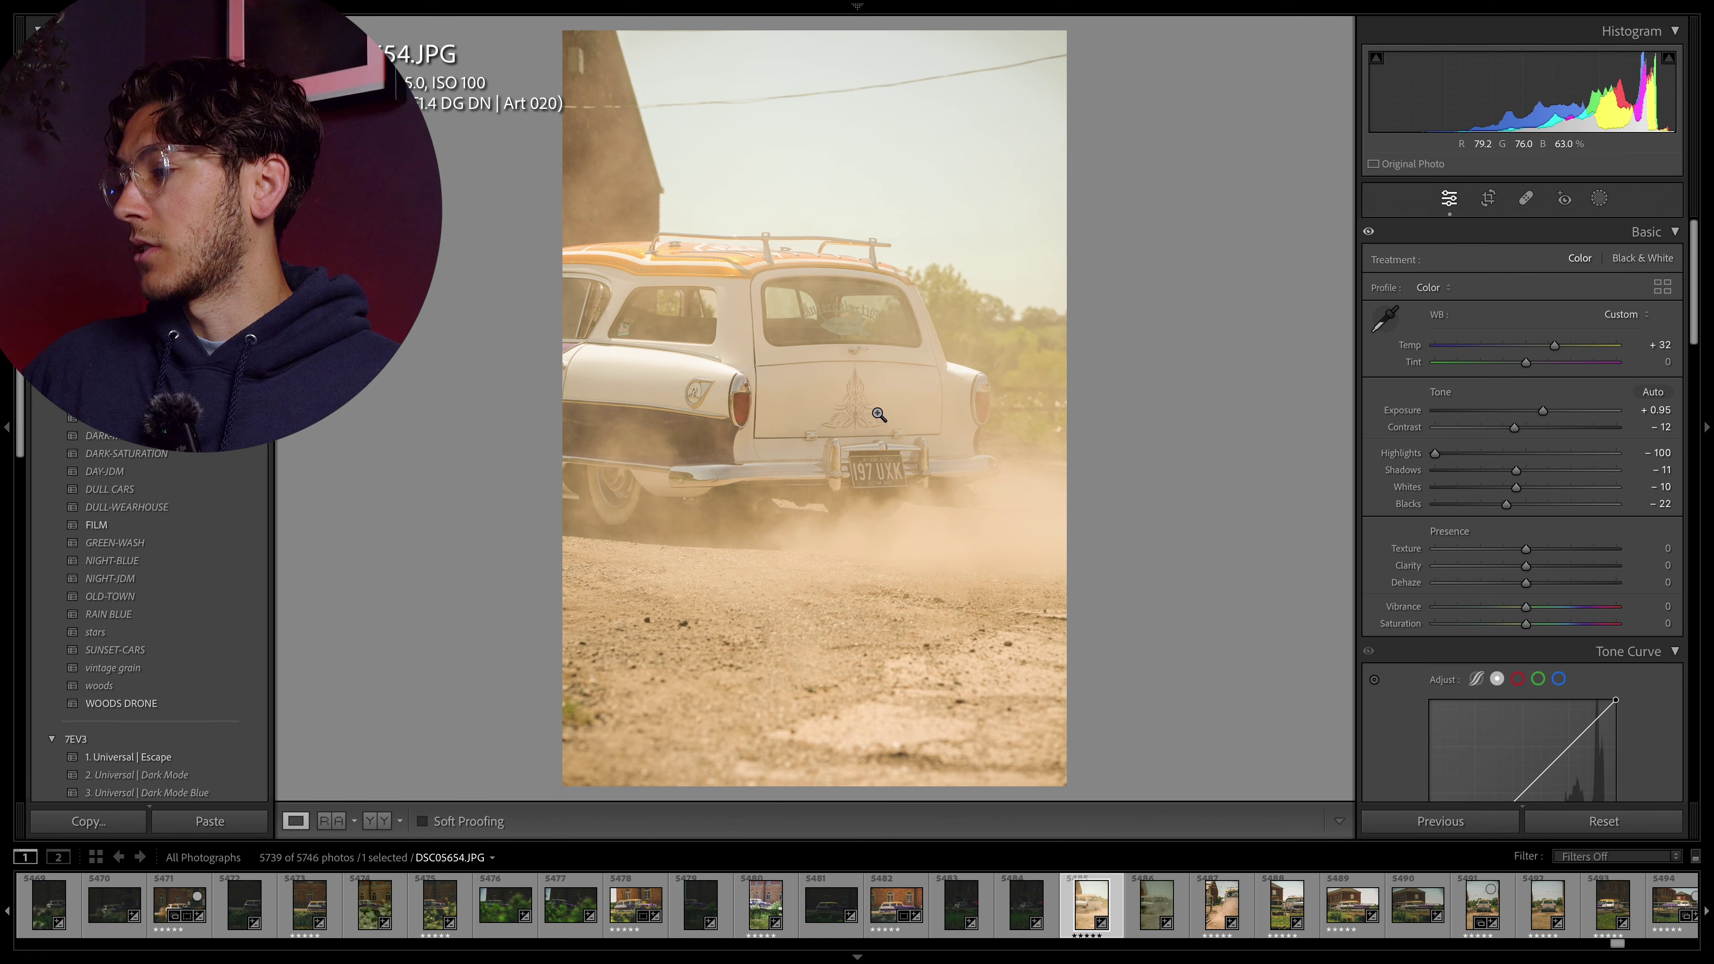
- Check the edited photo DSC05661.JPG for reference, then return to DSC05654.JPG and set Texture to +7 and Clarity to −4
left_click(1549, 915)
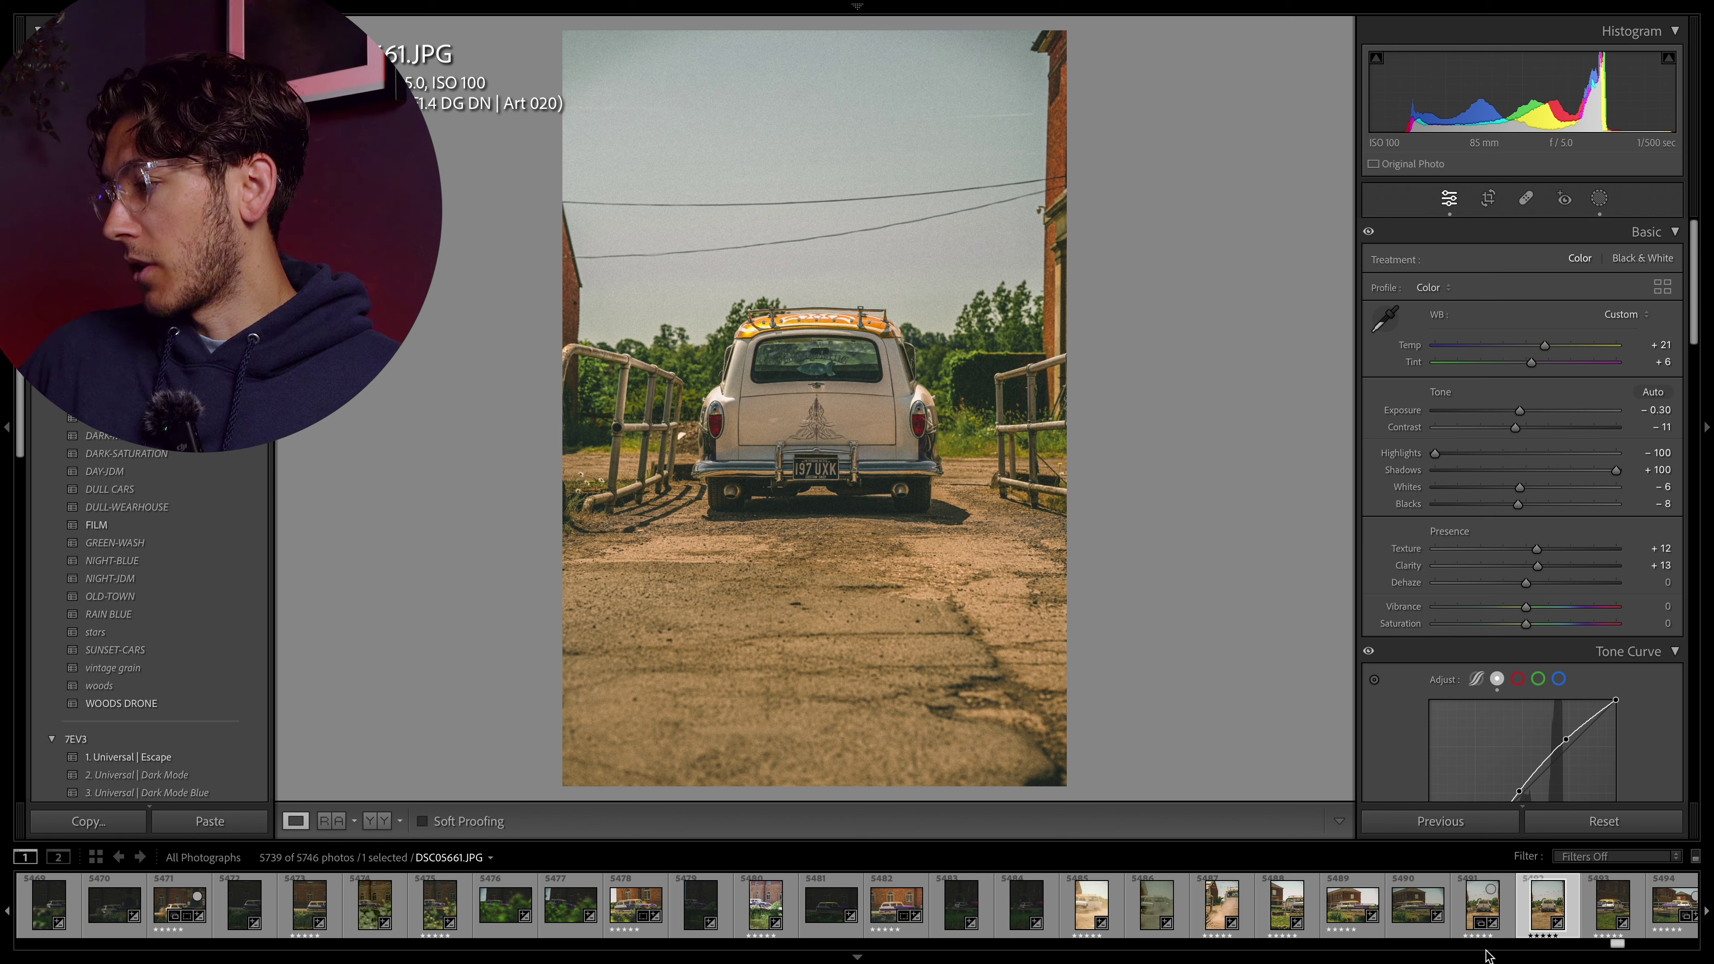
left_click(1091, 908)
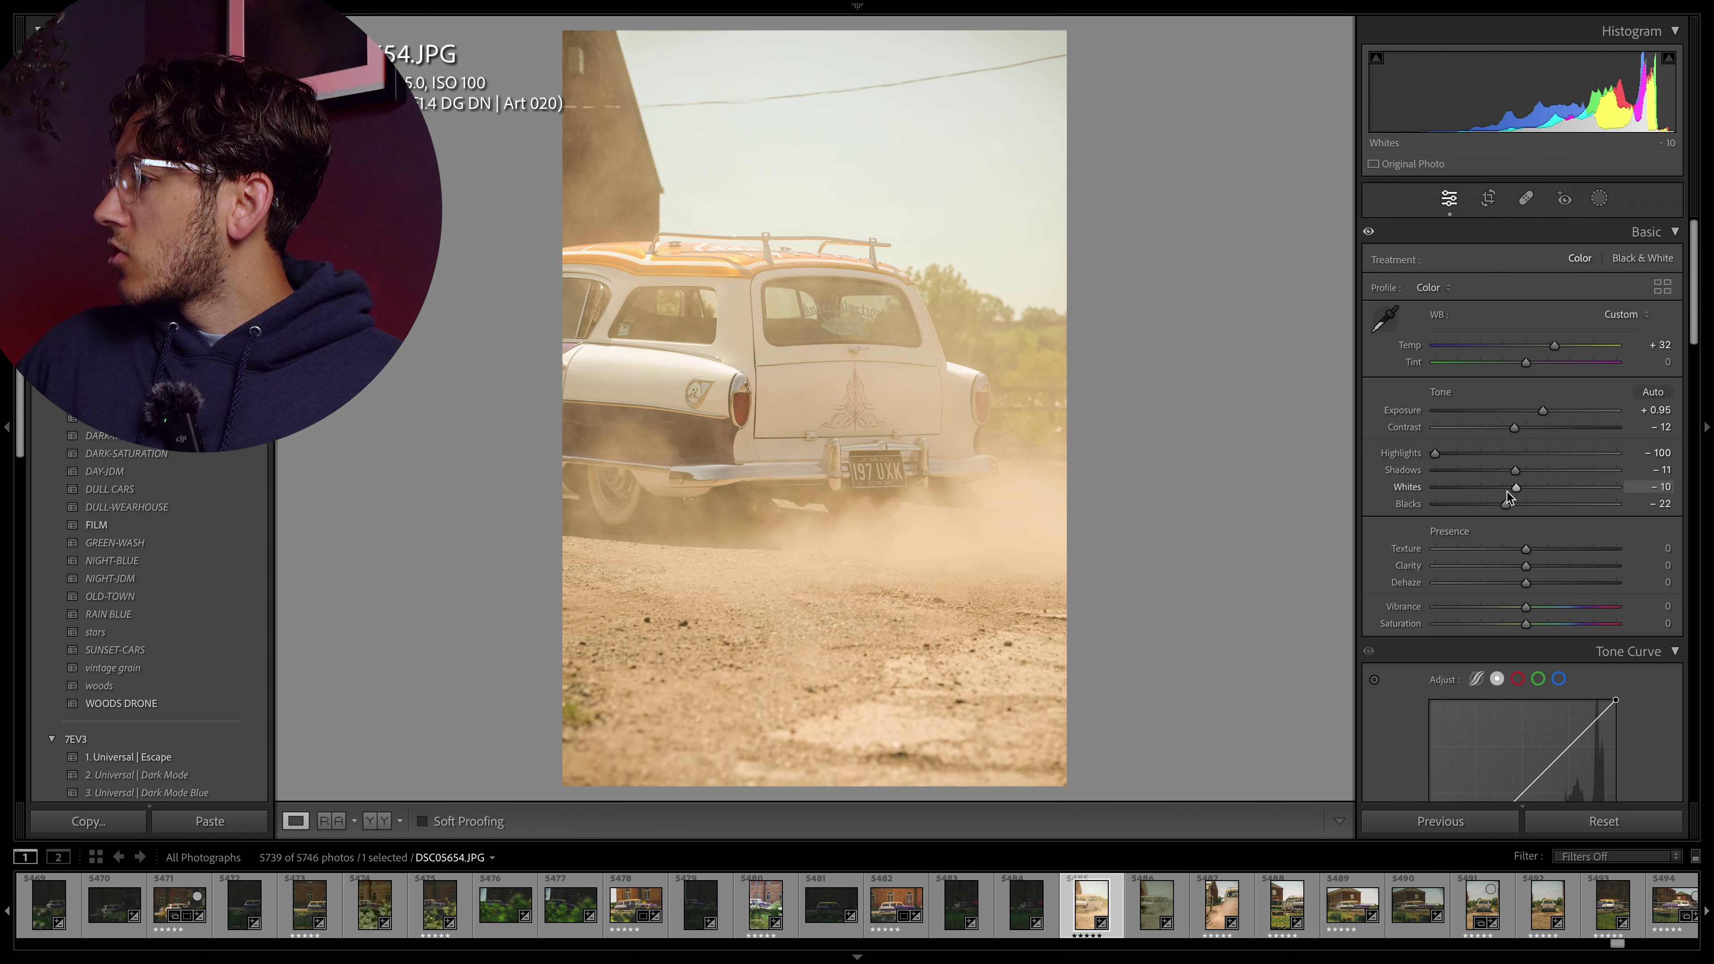
scroll(1539, 540, "down", 1)
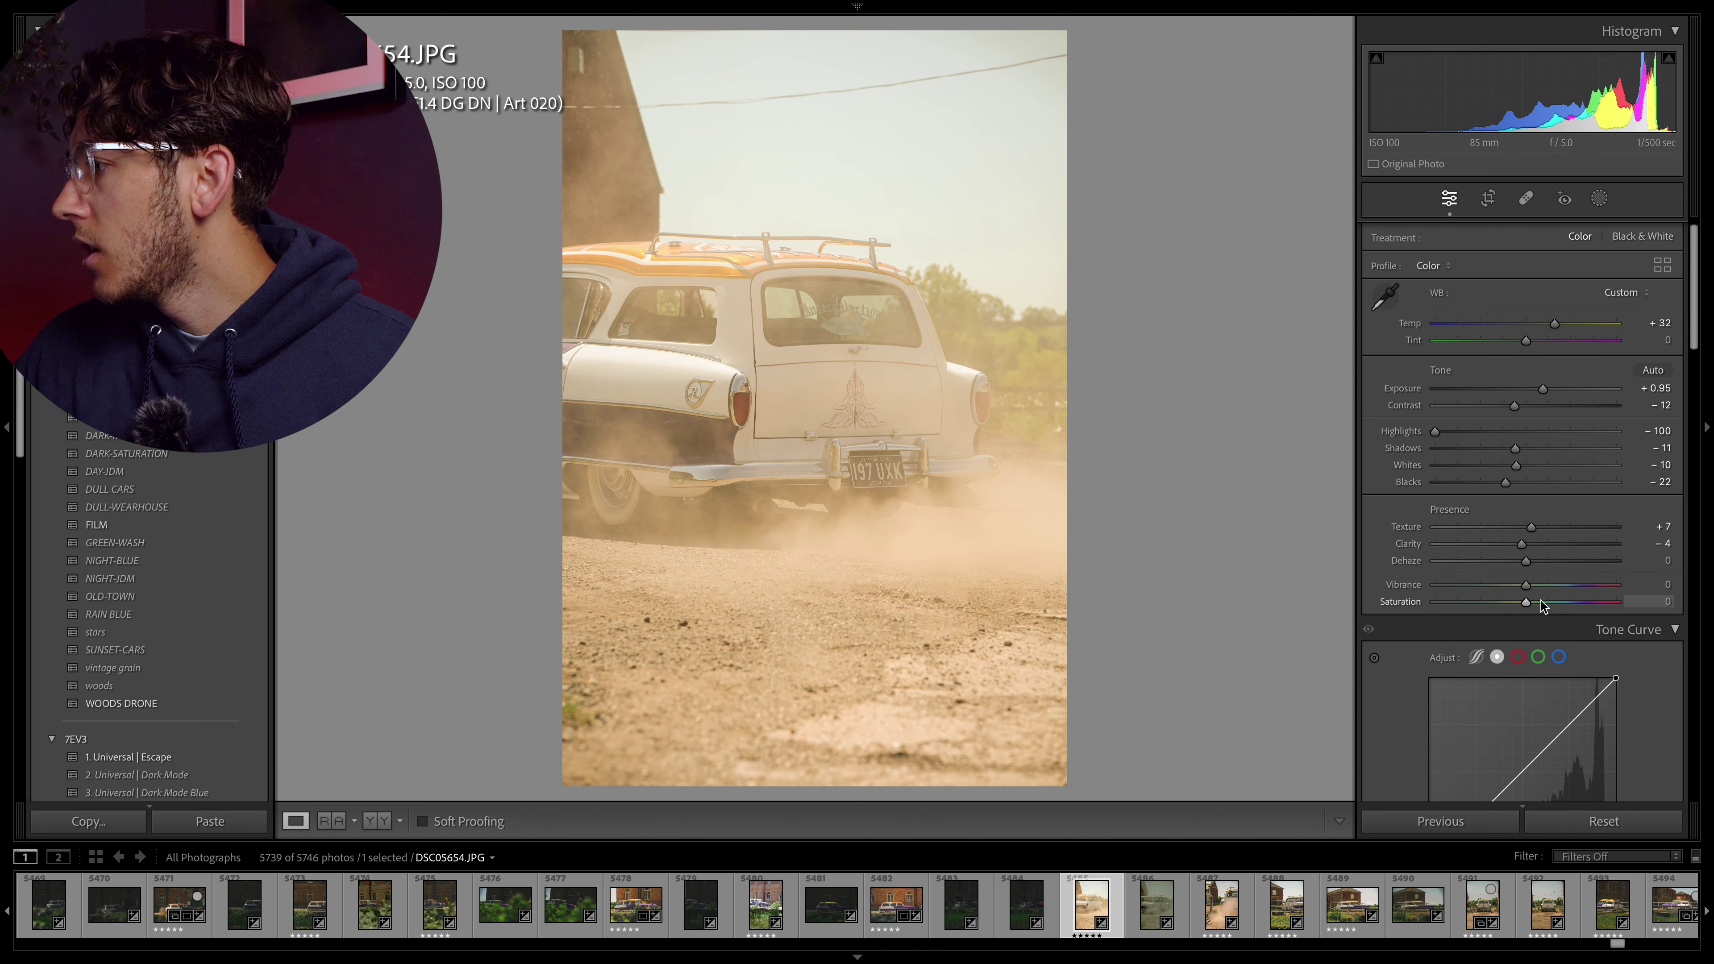
- Shape a soft S-shaped point curve, raising input 189 to 198, lifting the black point to 16, and setting input 135 to 128
scroll(1491, 575, "down", 3)
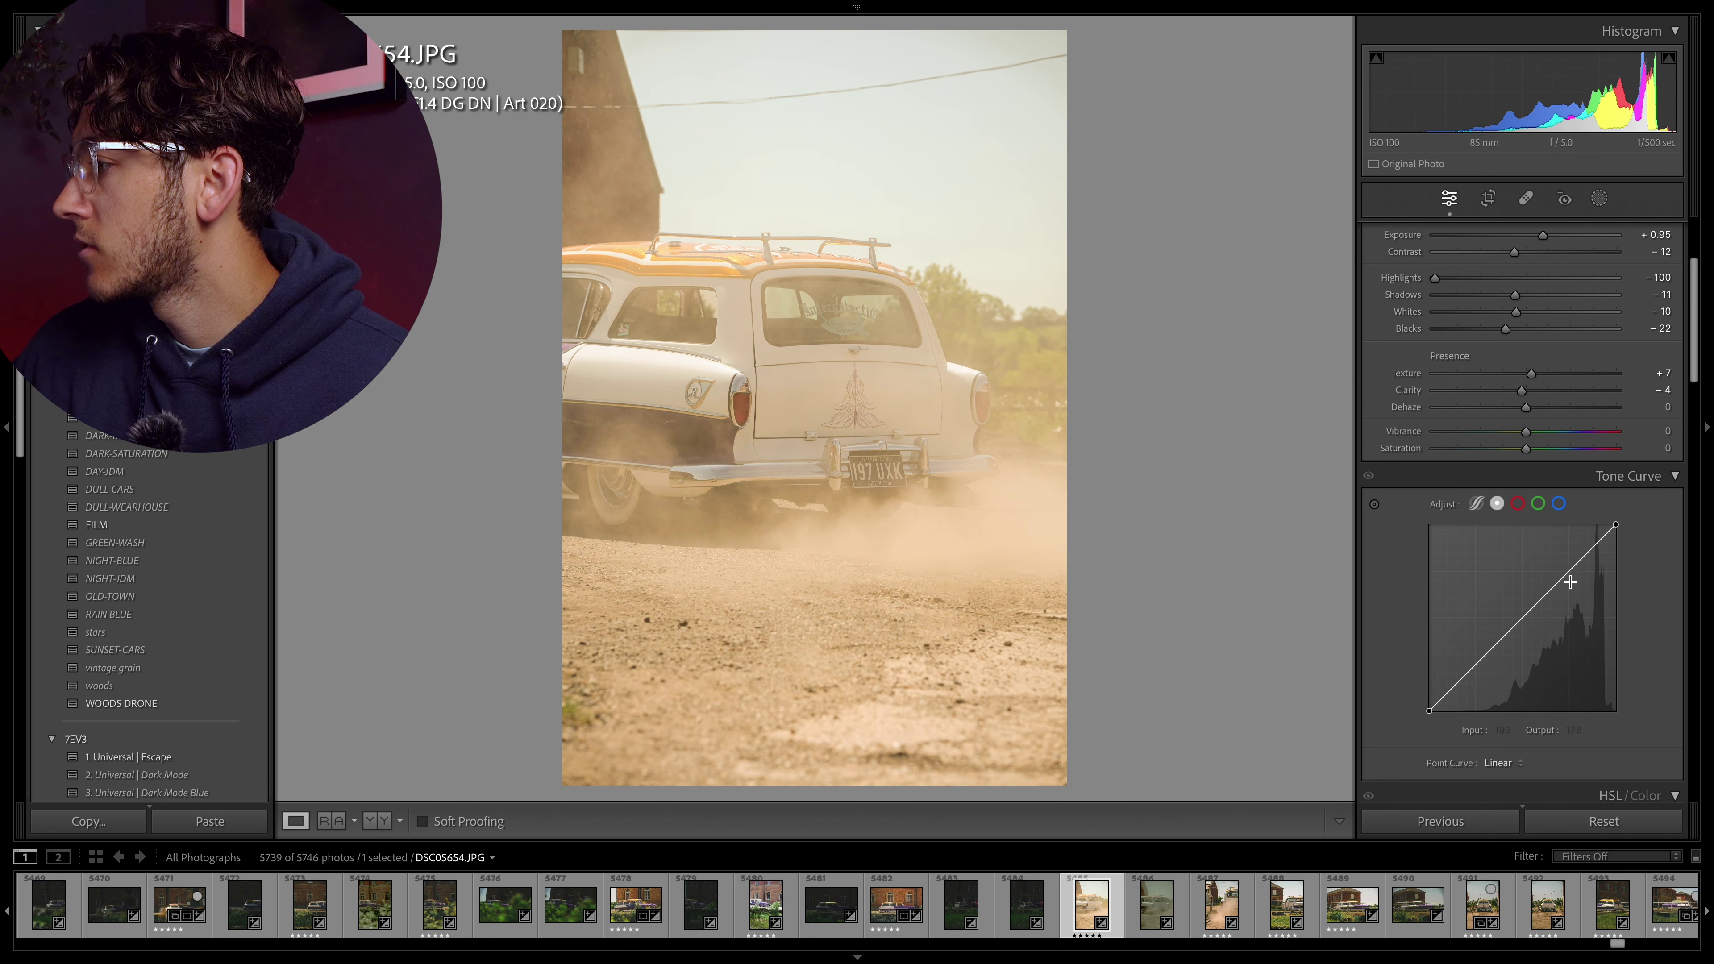
left_click_drag(1570, 572, 1568, 569)
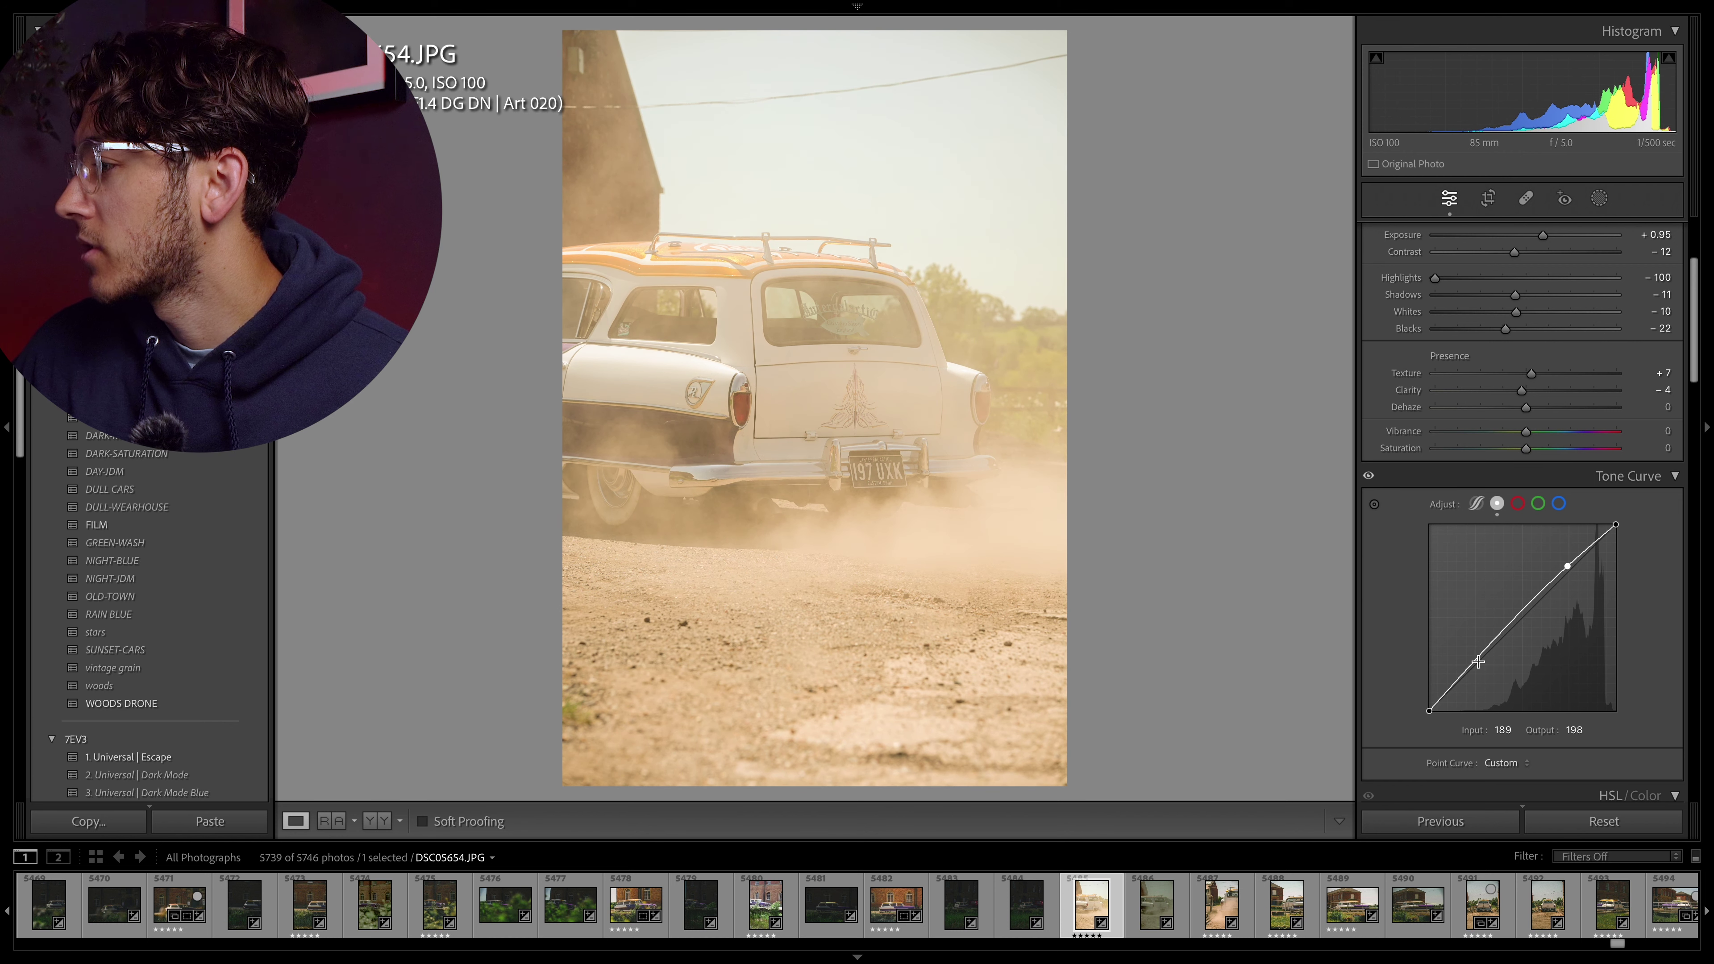
left_click_drag(1478, 659, 1429, 707)
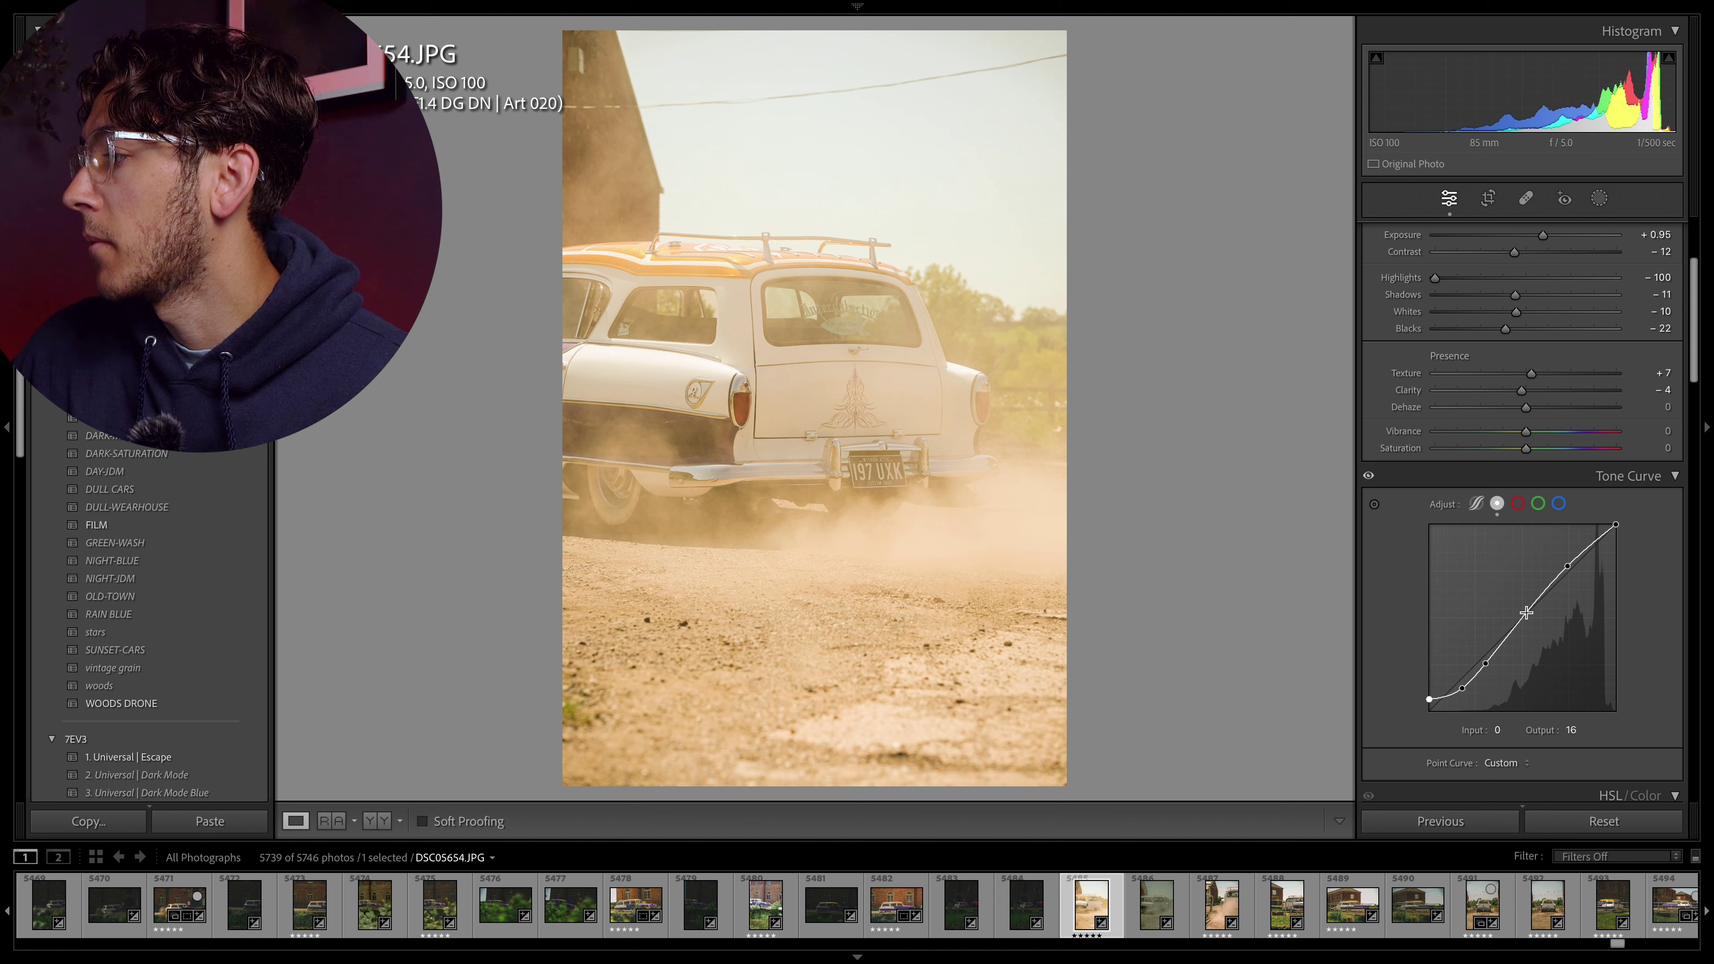
left_click_drag(1529, 607, 1530, 620)
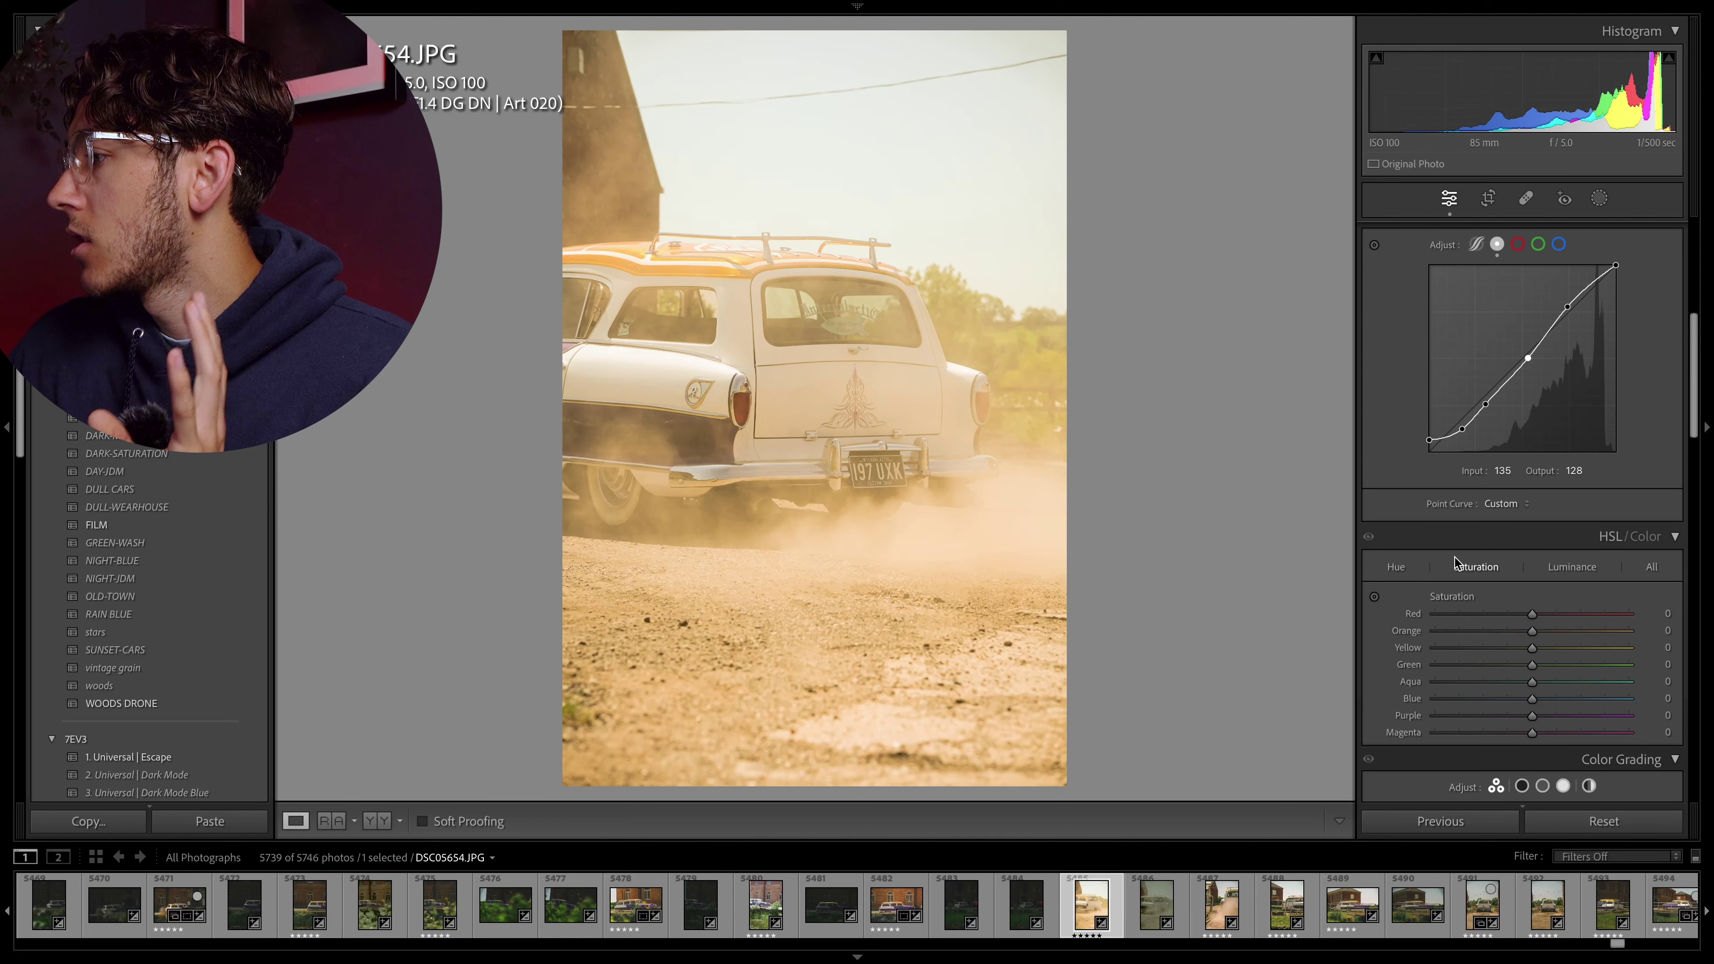
- Shift the HSL hue of Red to −4 and Orange to −5
left_click(1396, 569)
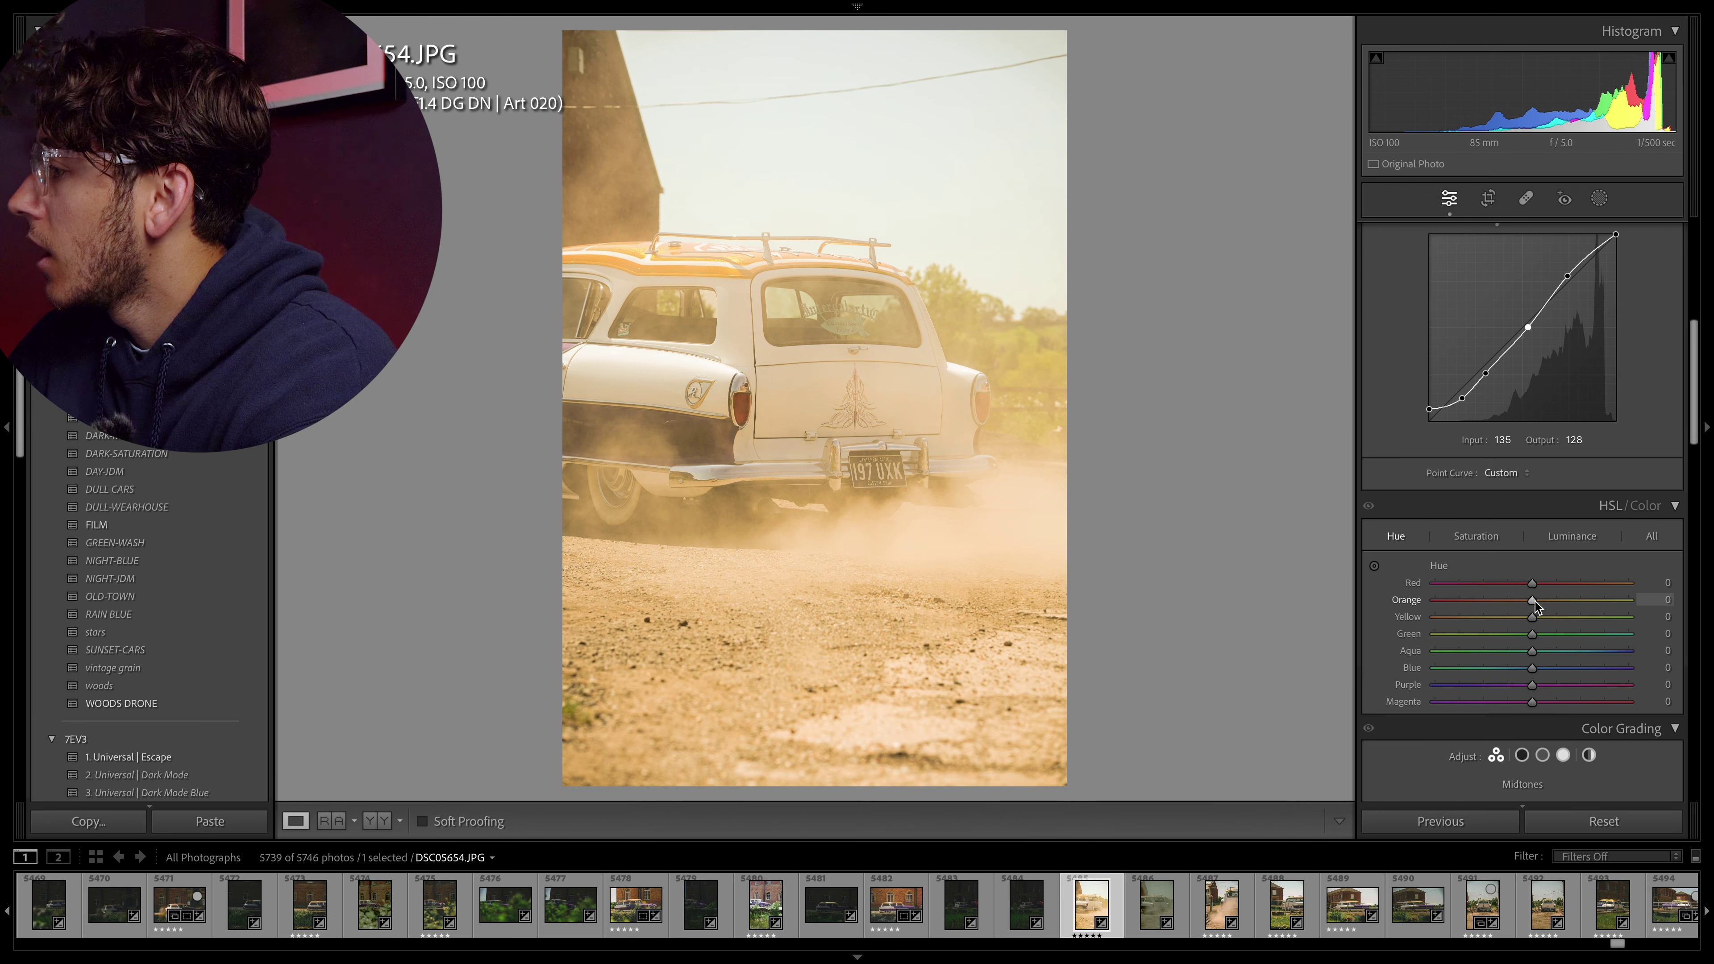
left_click_drag(1531, 603, 1546, 607)
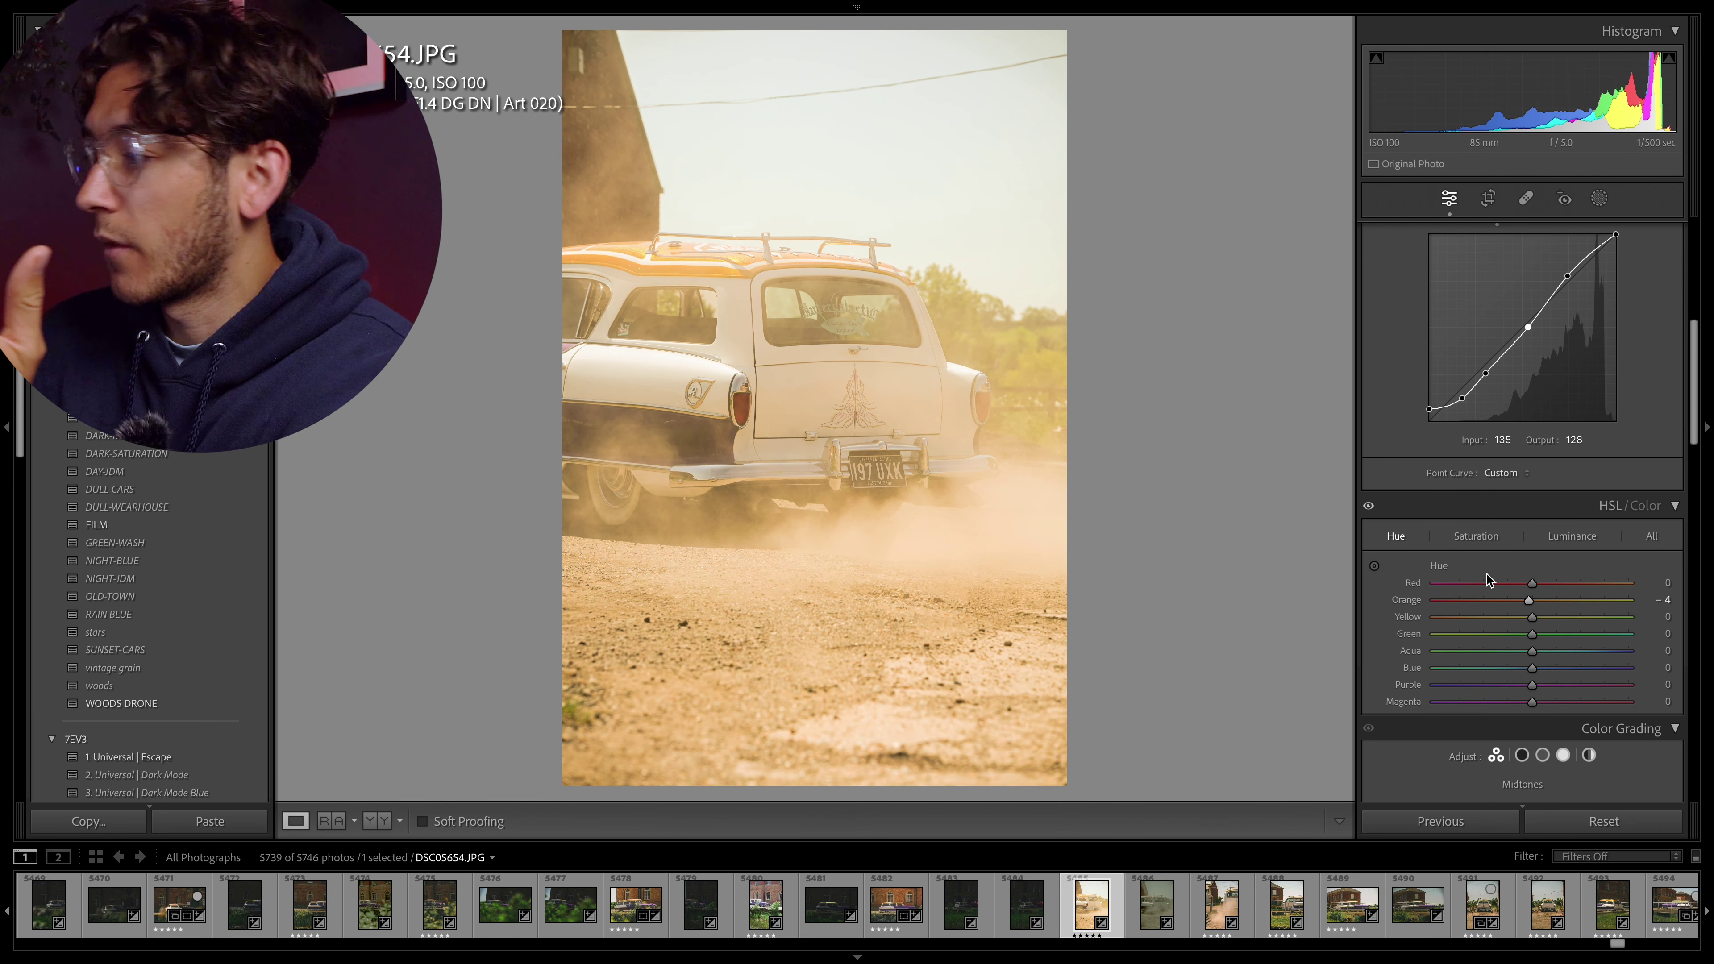
left_click_drag(1532, 583, 1530, 589)
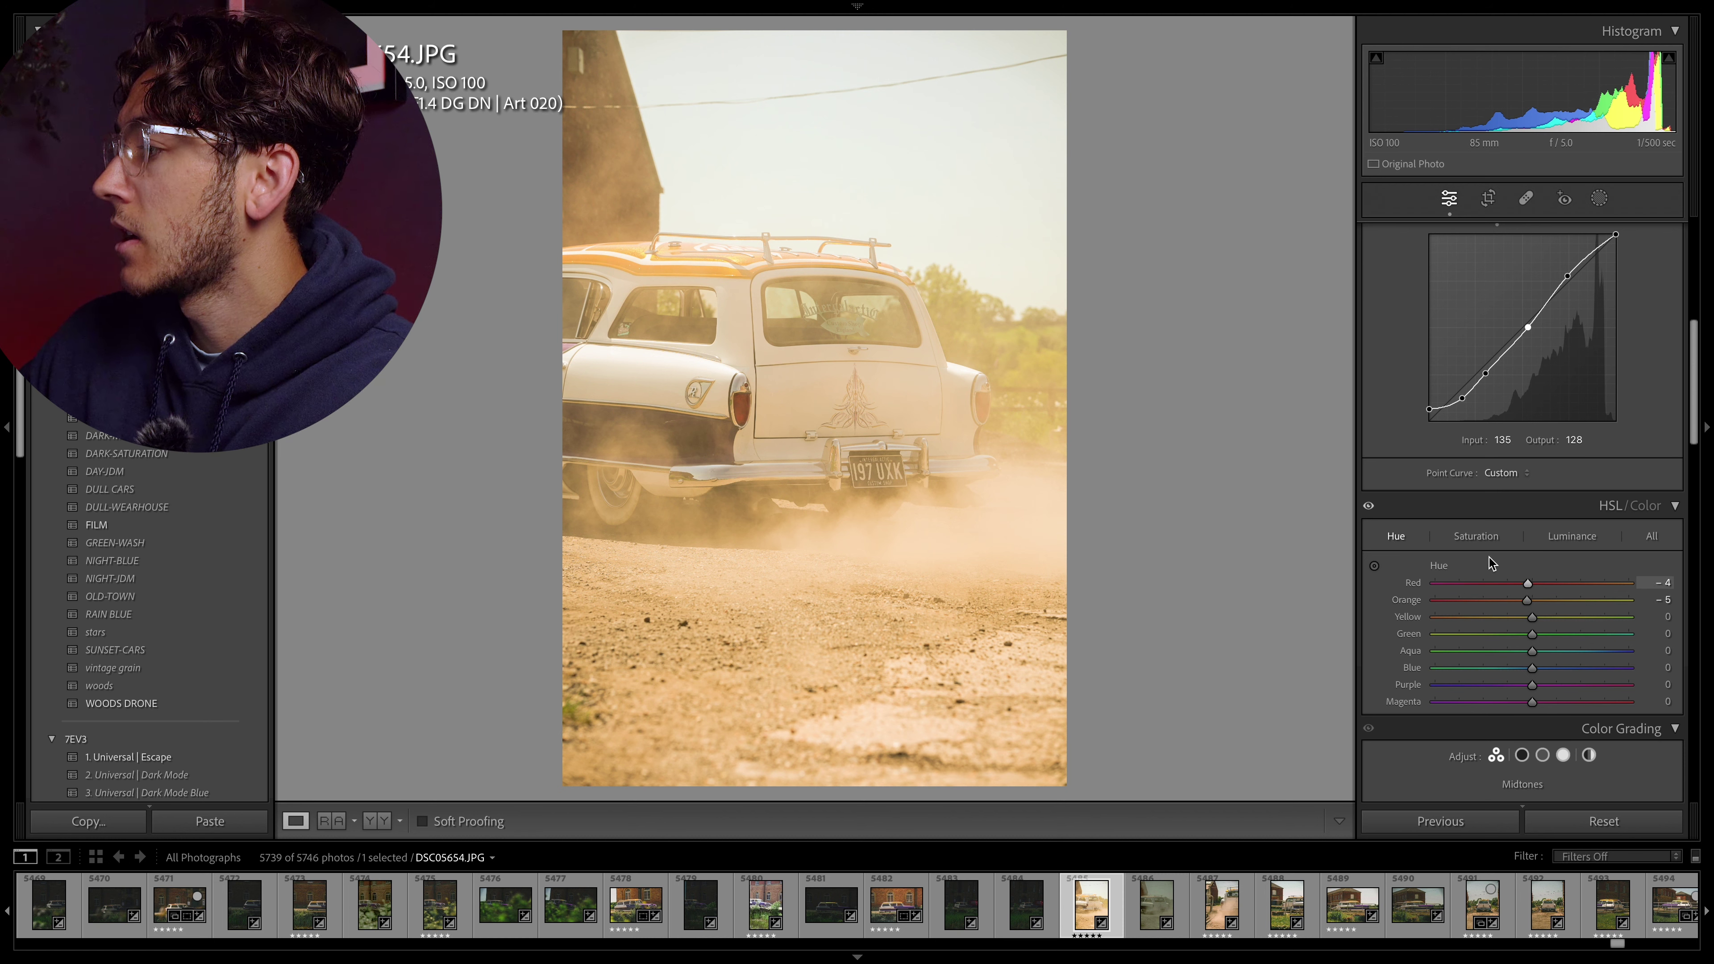
- Set the HSL saturation to Red −7, Orange +3, Yellow +4, Green −100, Aqua −25, Blue −19 and Purple −1
left_click(1478, 537)
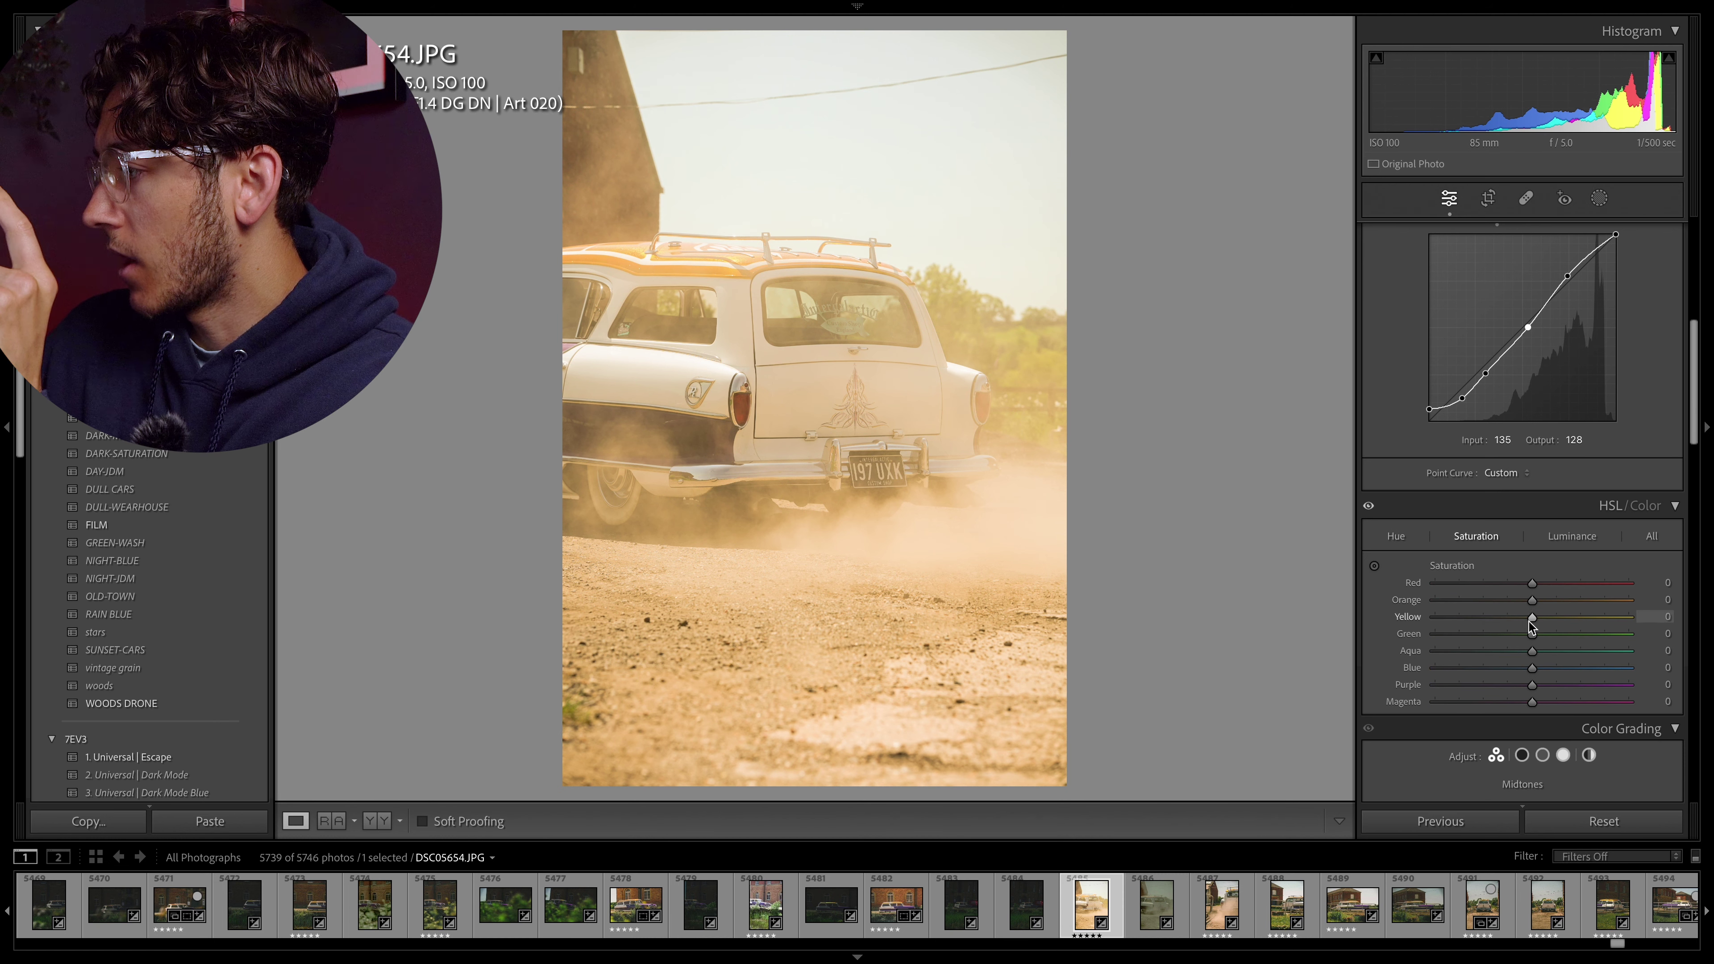
left_click_drag(1533, 617, 1407, 641)
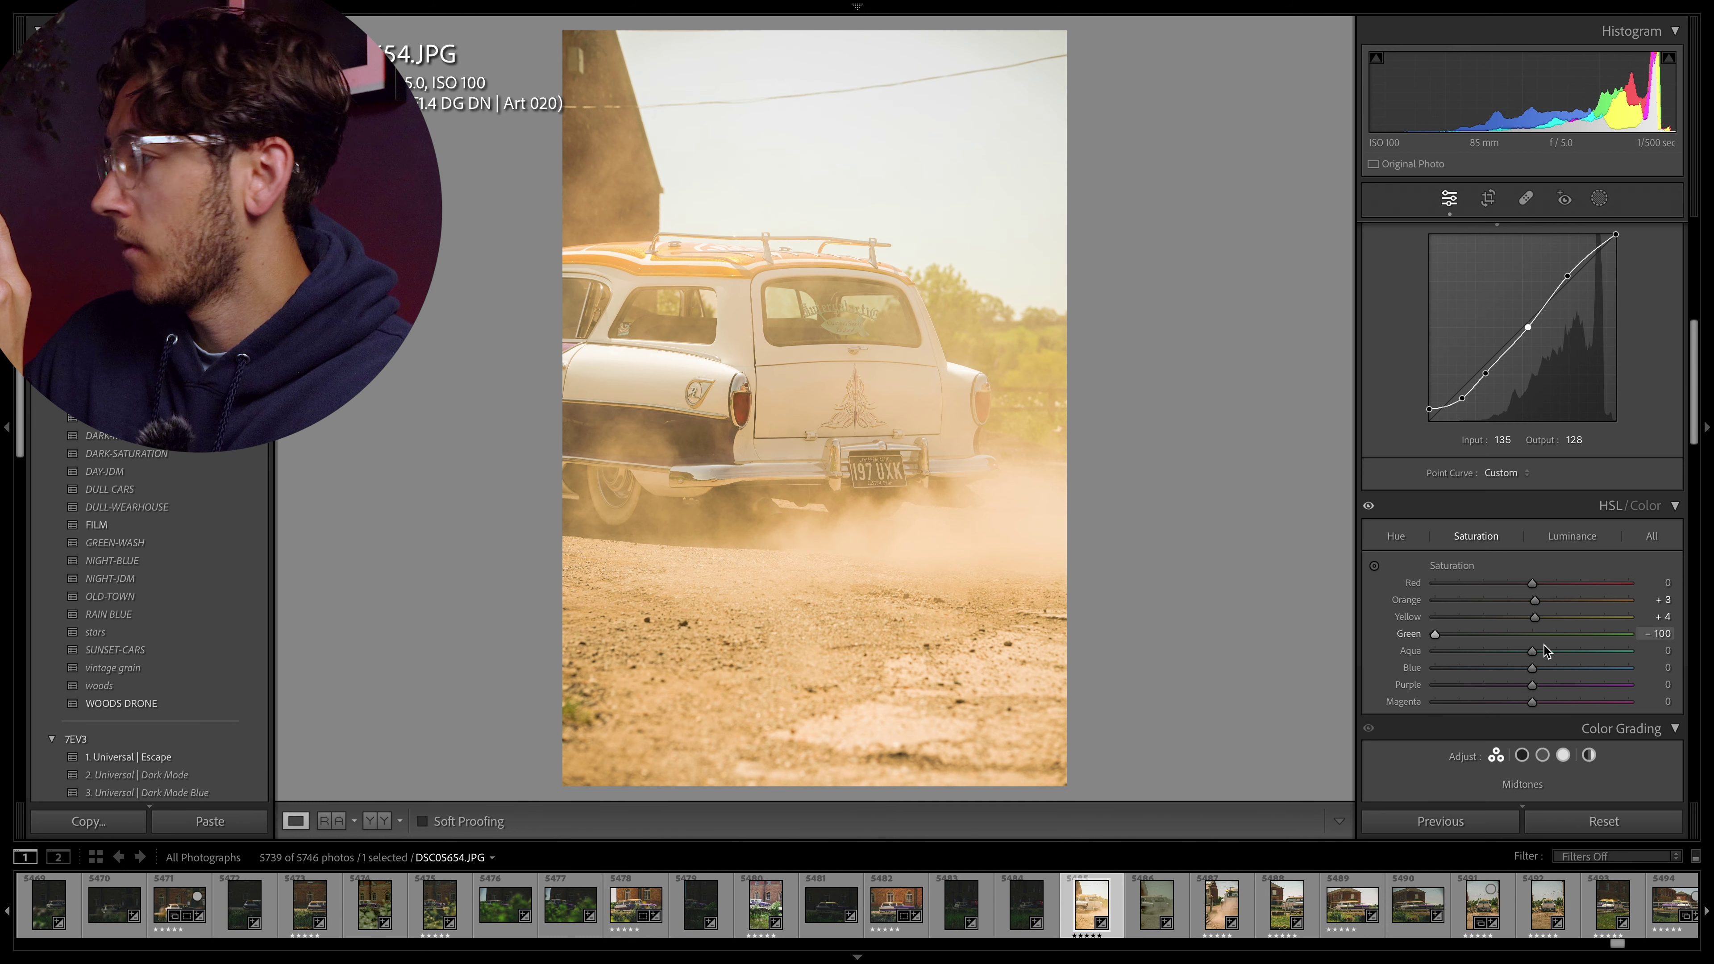
left_click_drag(1509, 660, 1532, 689)
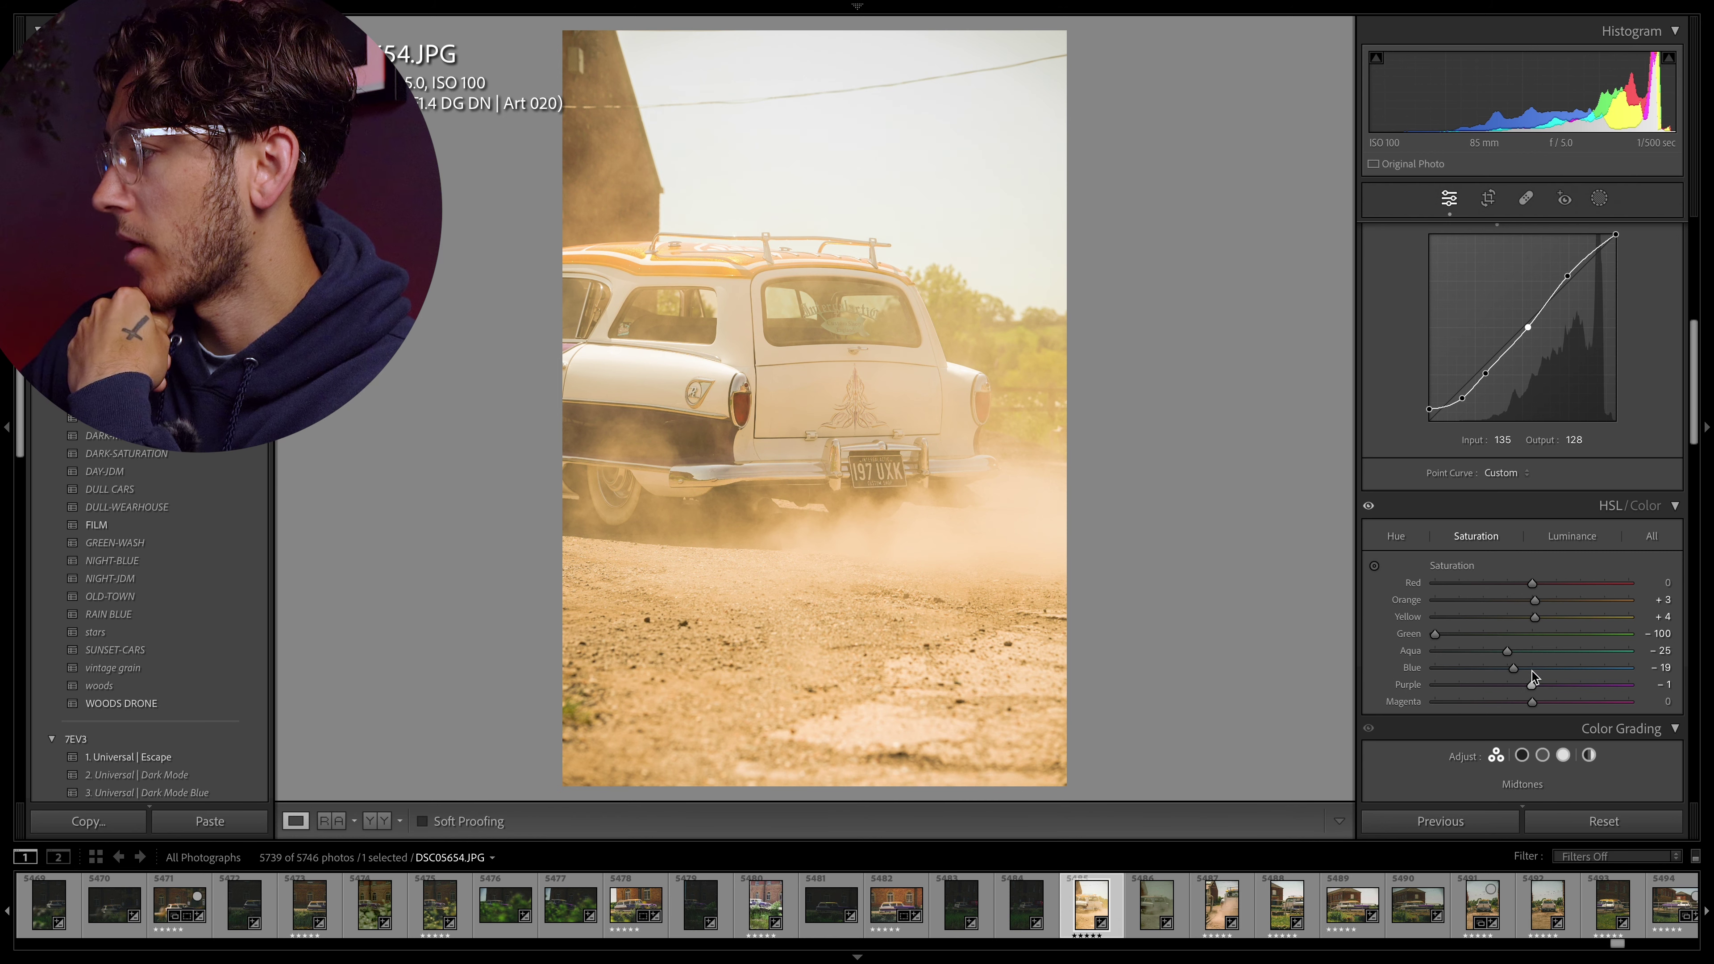
left_click_drag(1532, 584, 1525, 586)
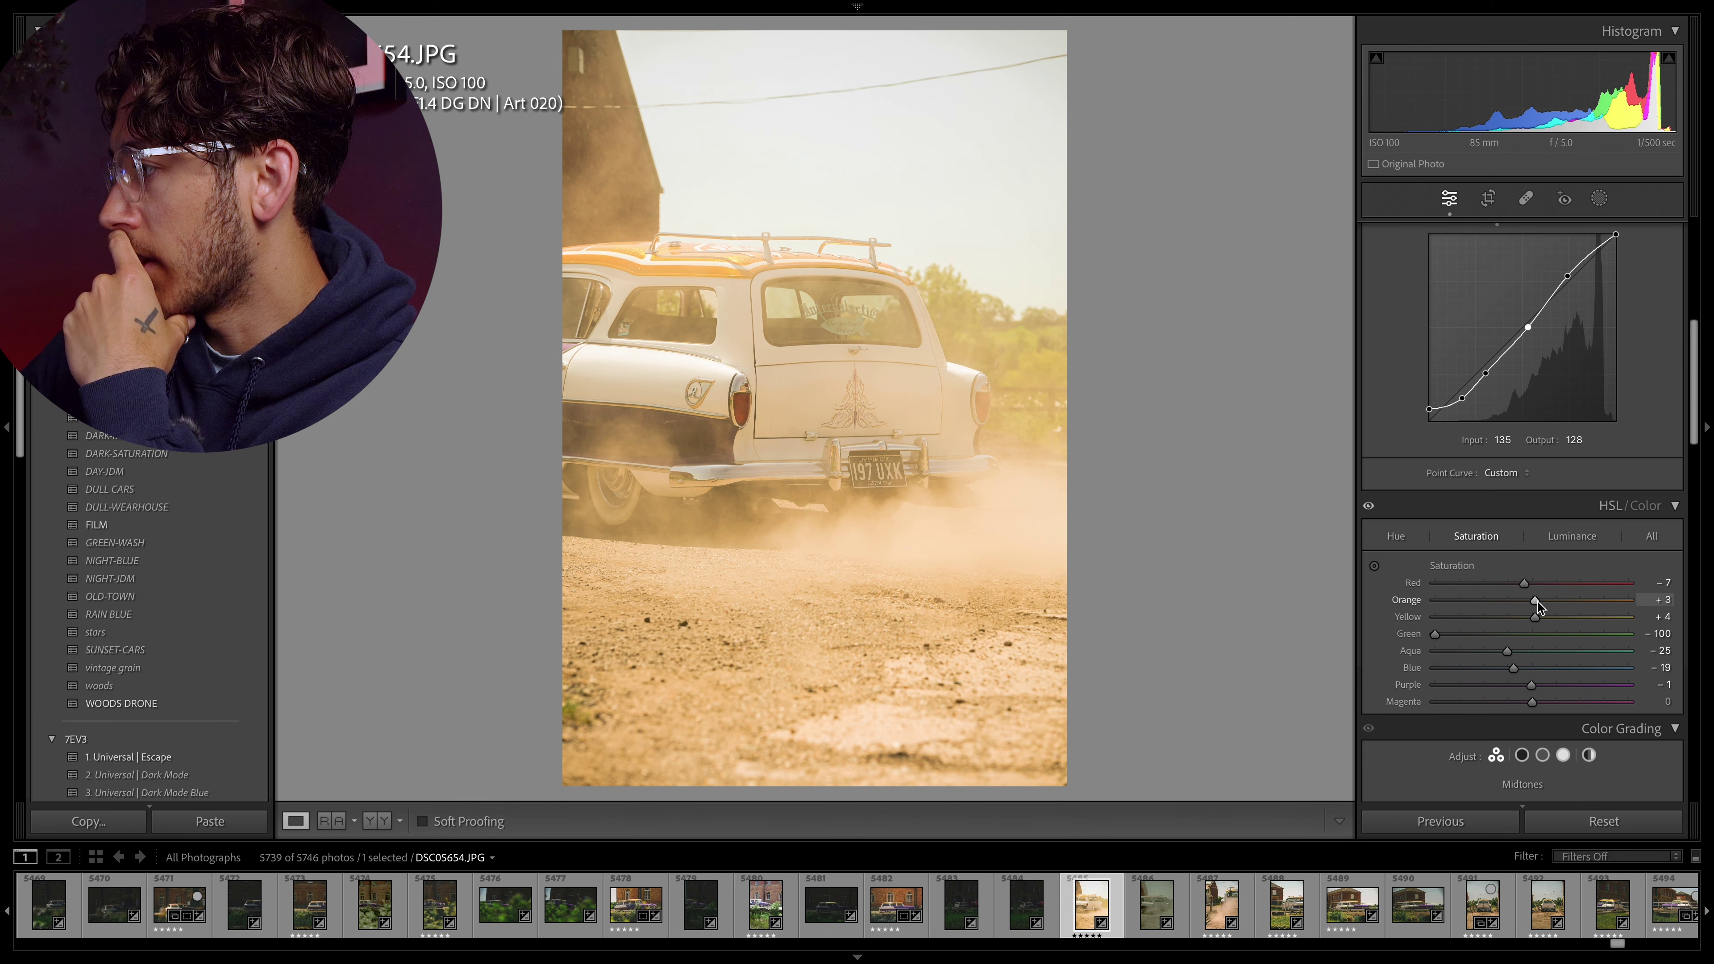
- Set the HSL luminance to Red +5, Orange −4, Yellow −5, Green −12, Aqua −16, Blue −10 and Purple −3
left_click(1572, 537)
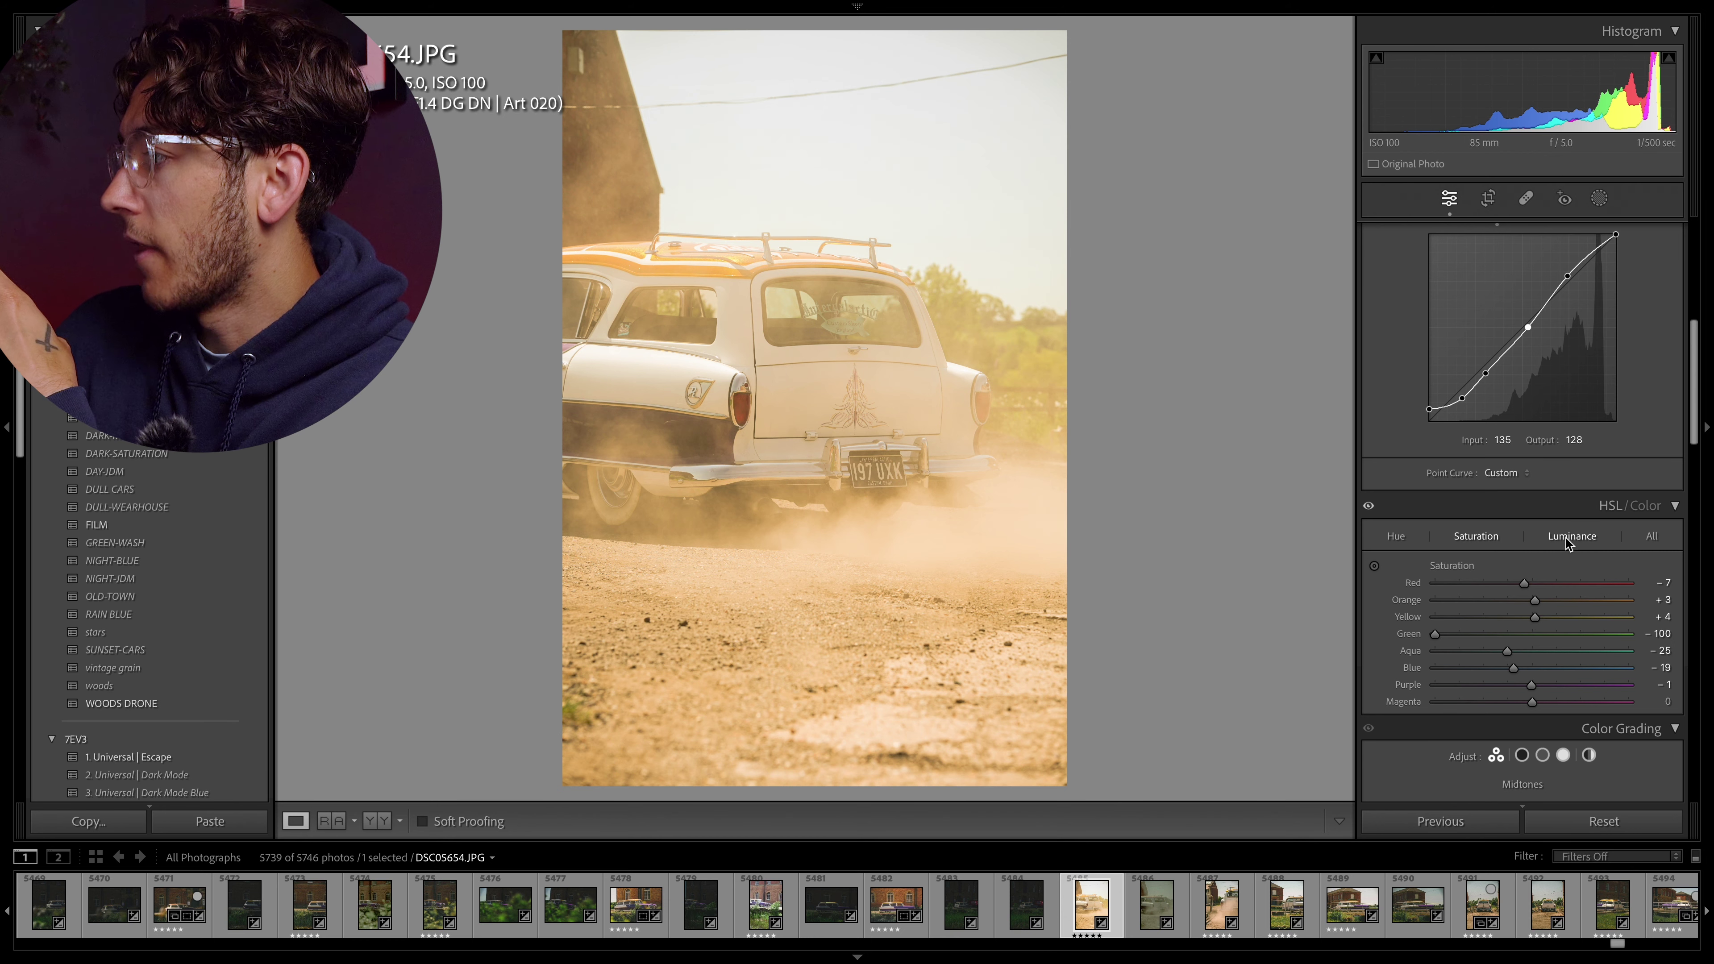
left_click_drag(1532, 583, 1537, 584)
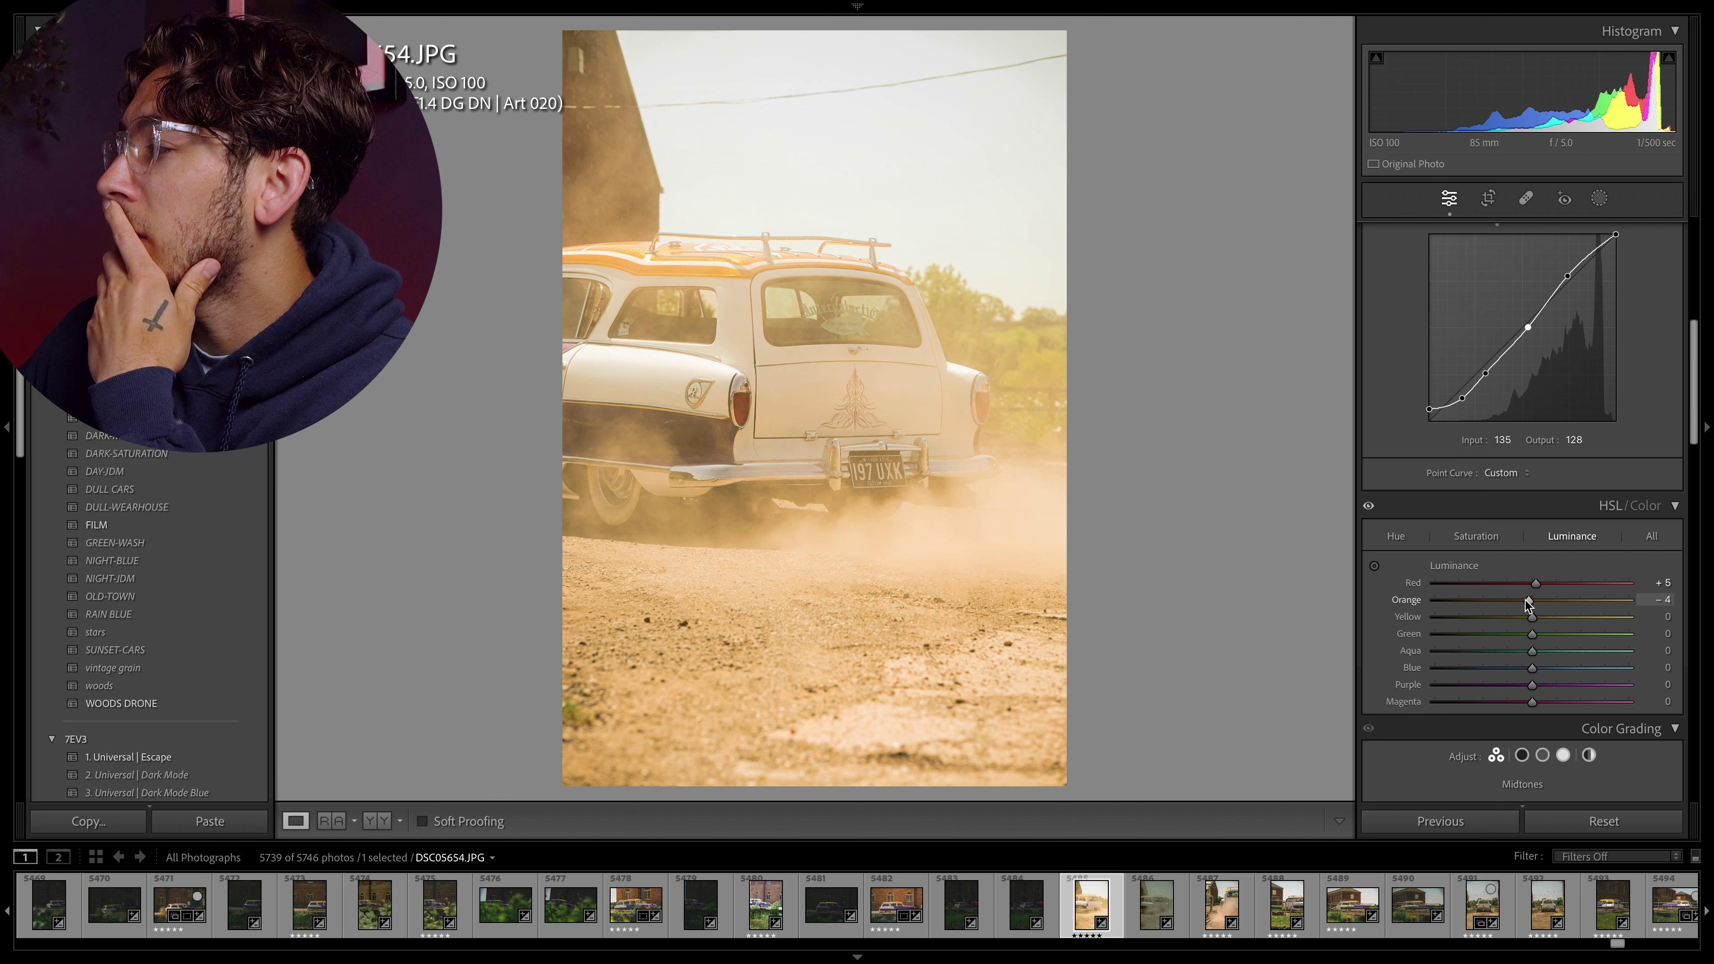
left_click_drag(1526, 603, 1522, 668)
- Color grade the shadows with a blue tint at about hue 206 and saturation 34
scroll(1484, 648, "down", 5)
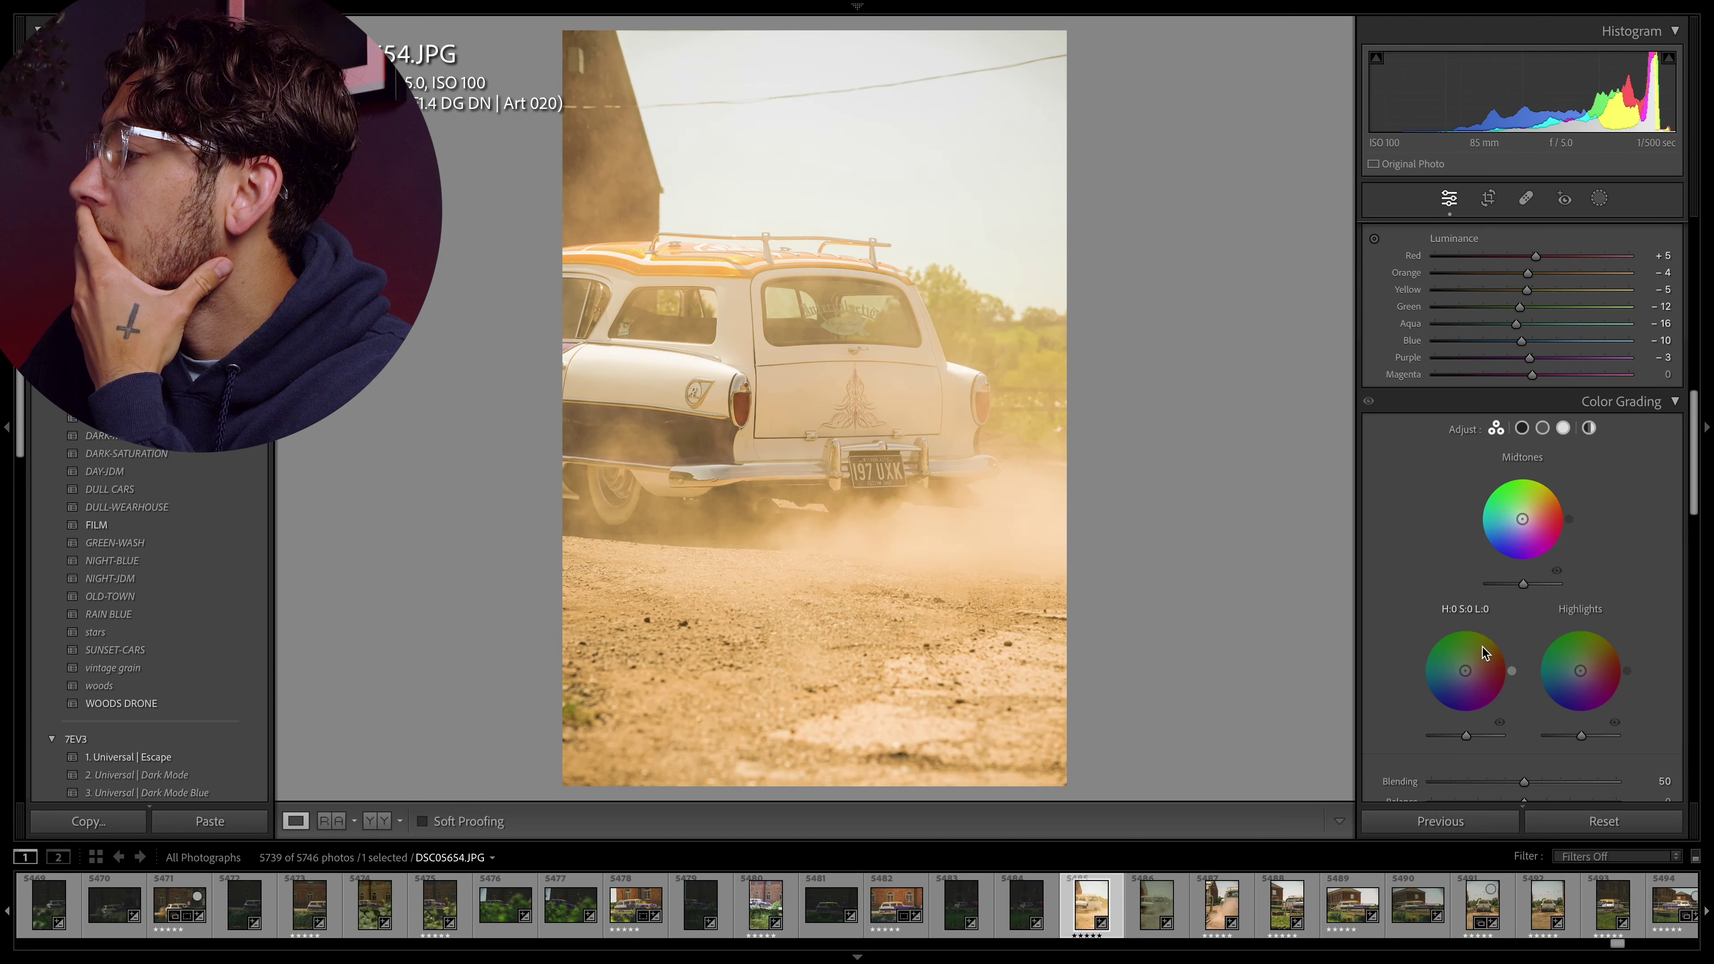
mouse_move(1465, 670)
left_mouse_down()
mouse_move(1498, 664)
mouse_move(1441, 660)
left_mouse_up()
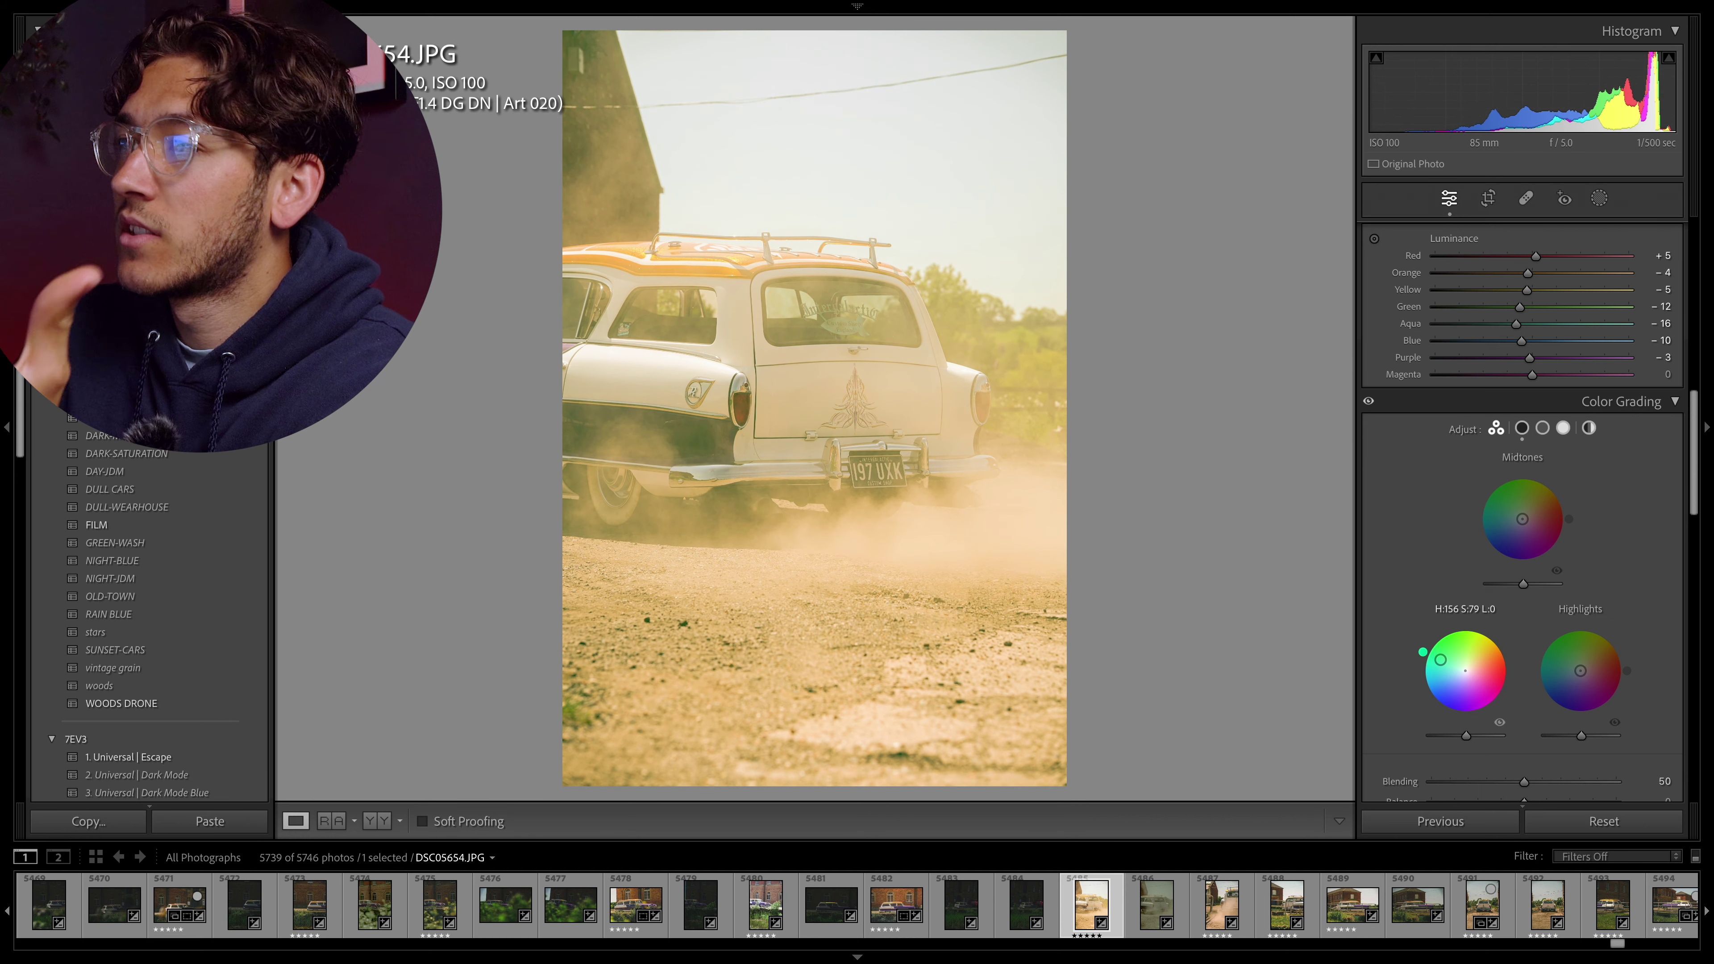
left_click_drag(1441, 659, 1461, 689)
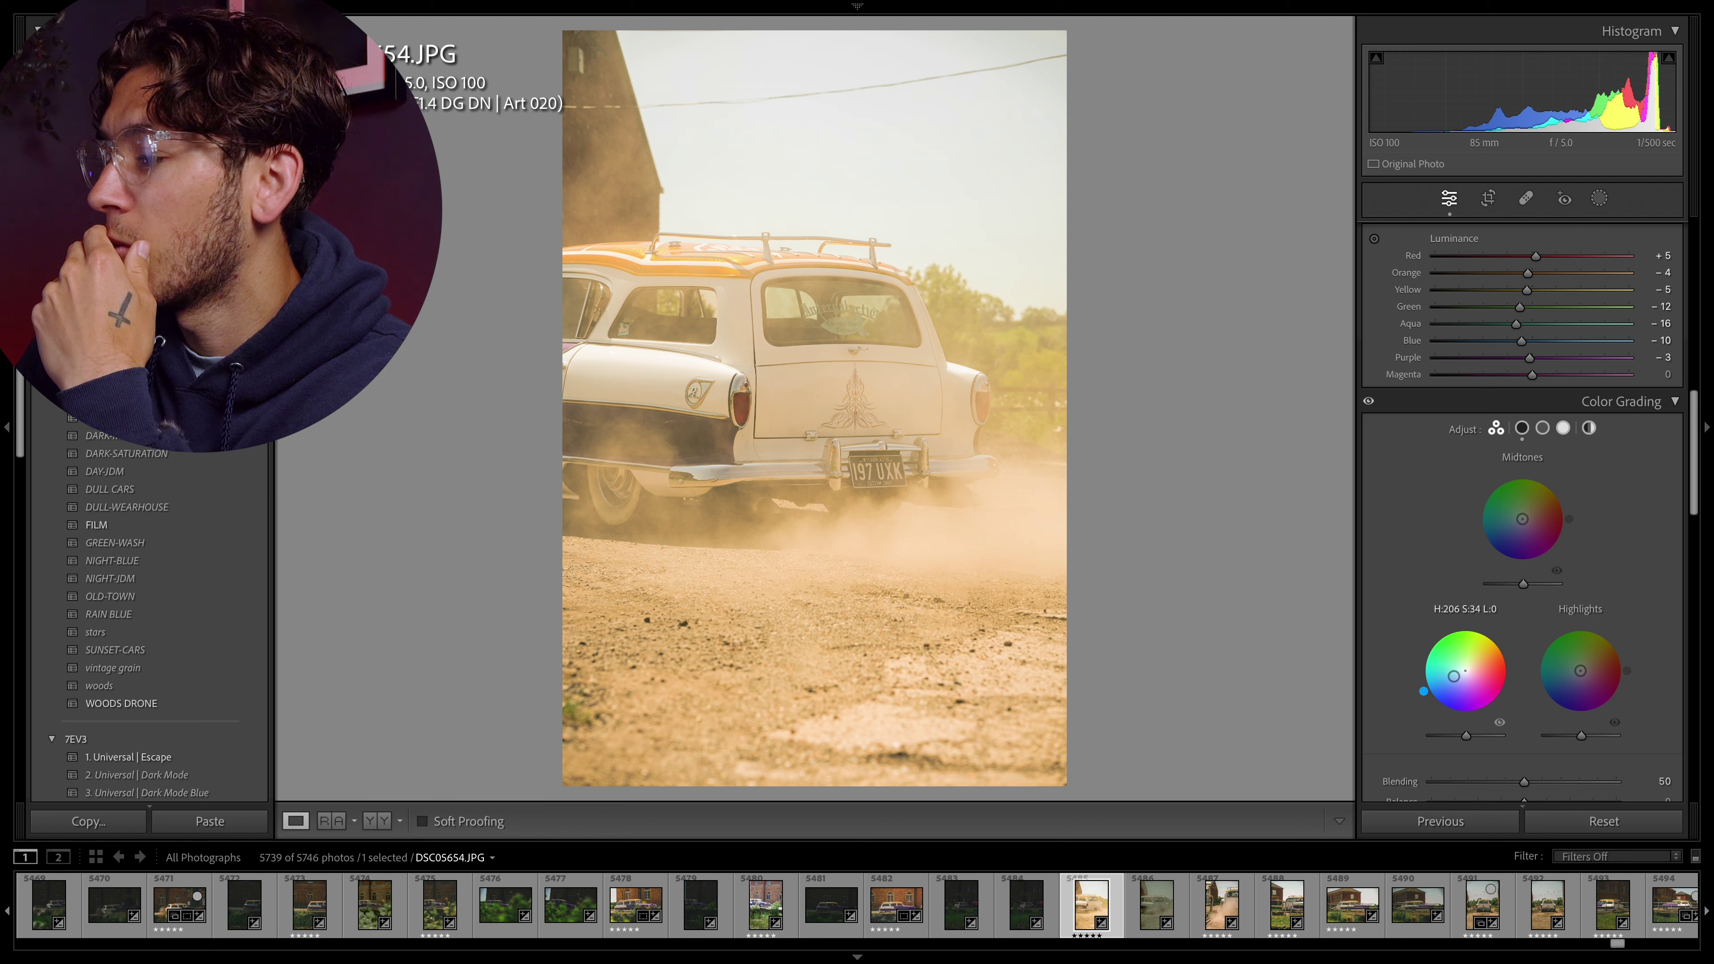
left_click_drag(1471, 686, 1452, 679)
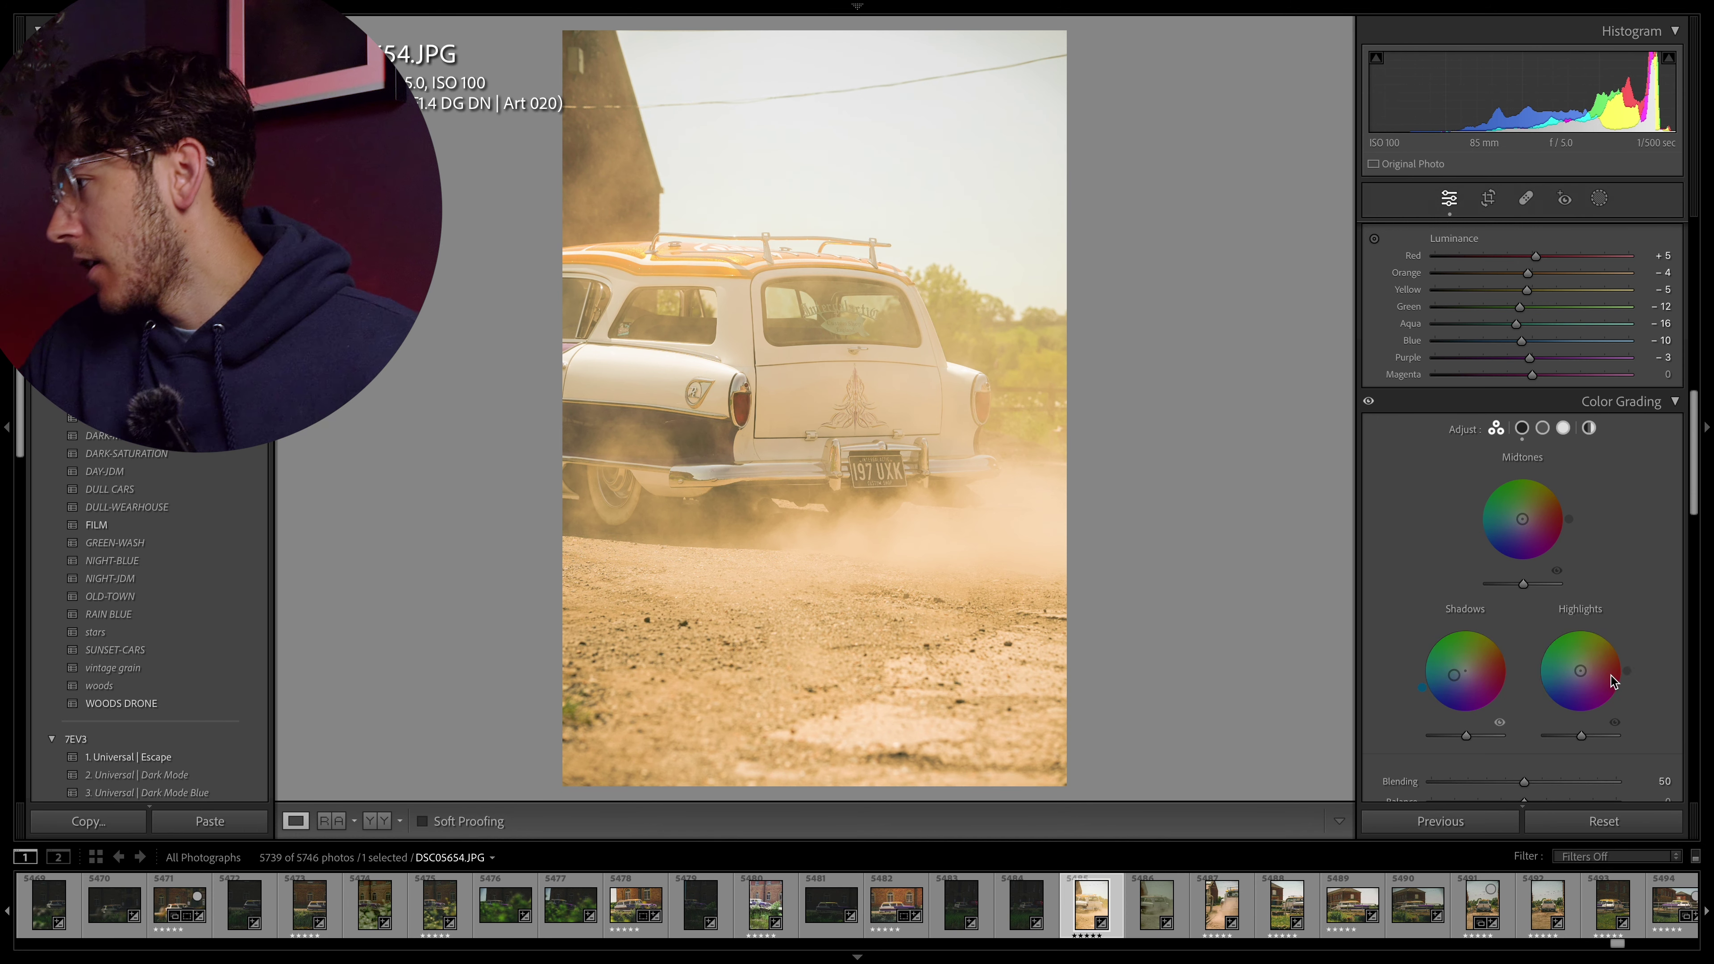
- Try a blue highlight tint at hue 217, saturation 17, reset it, and tint the midtones slightly teal instead
mouse_move(1581, 672)
left_mouse_down()
mouse_move(1589, 658)
mouse_move(1587, 678)
mouse_move(1566, 660)
mouse_move(1586, 665)
mouse_move(1575, 674)
left_mouse_up()
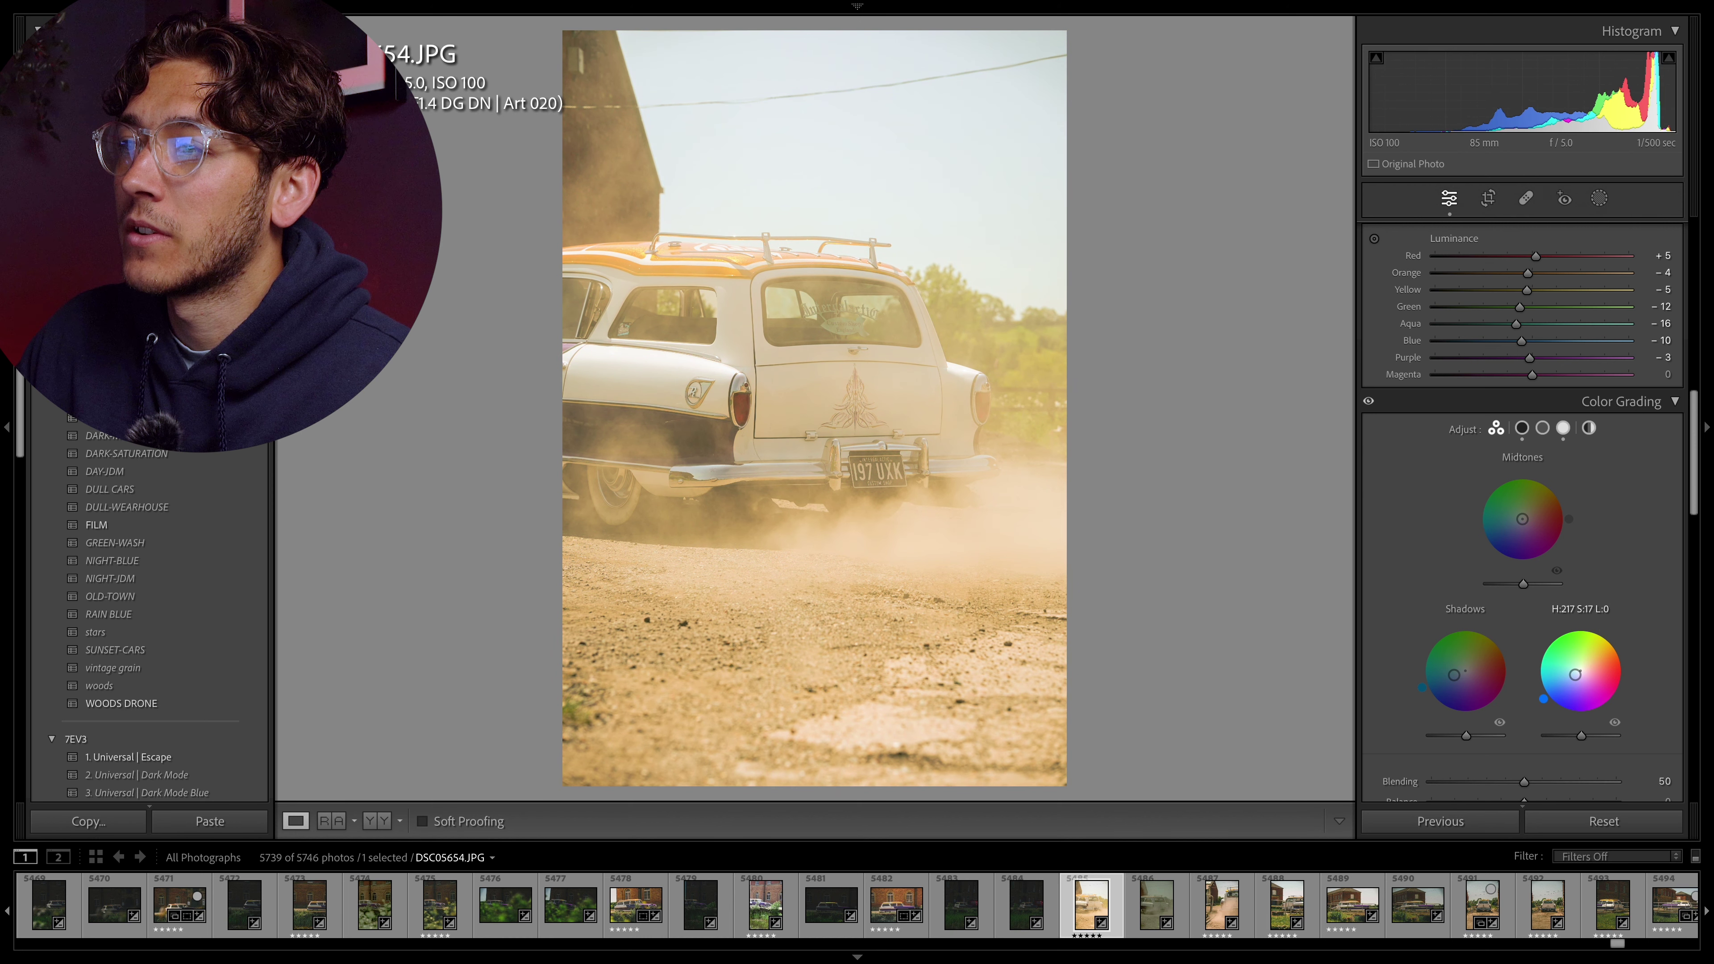
double_click(1574, 674)
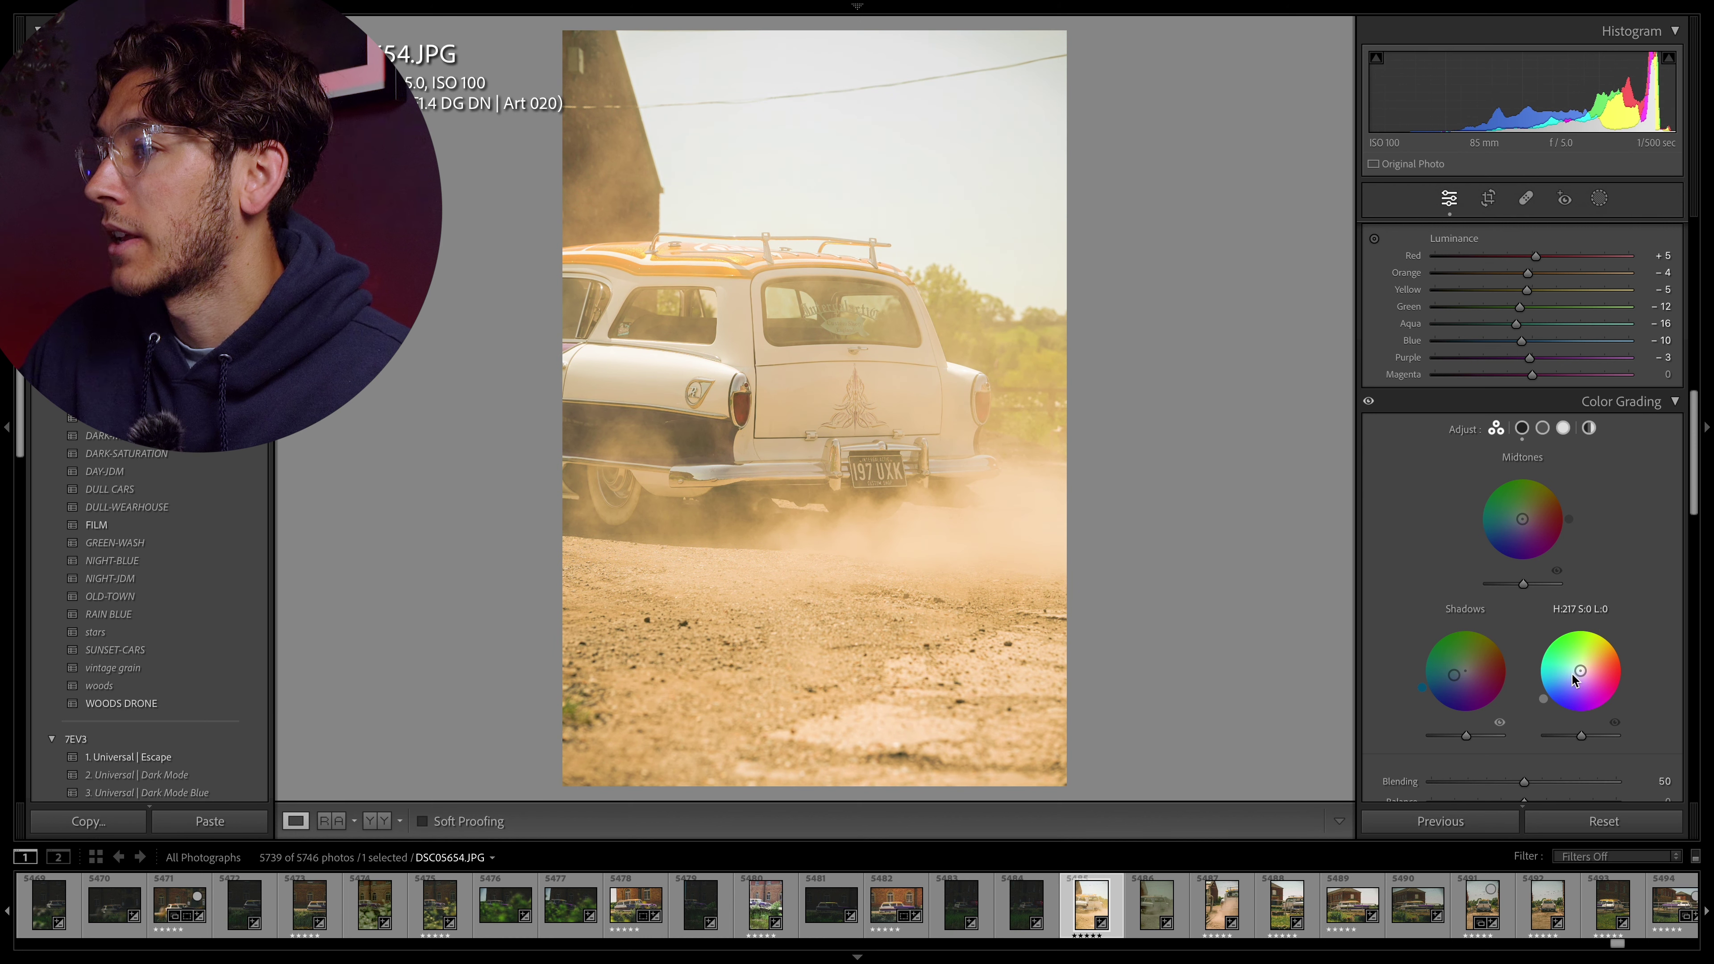
mouse_move(1526, 523)
left_mouse_down()
mouse_move(1533, 503)
mouse_move(1519, 518)
left_mouse_up()
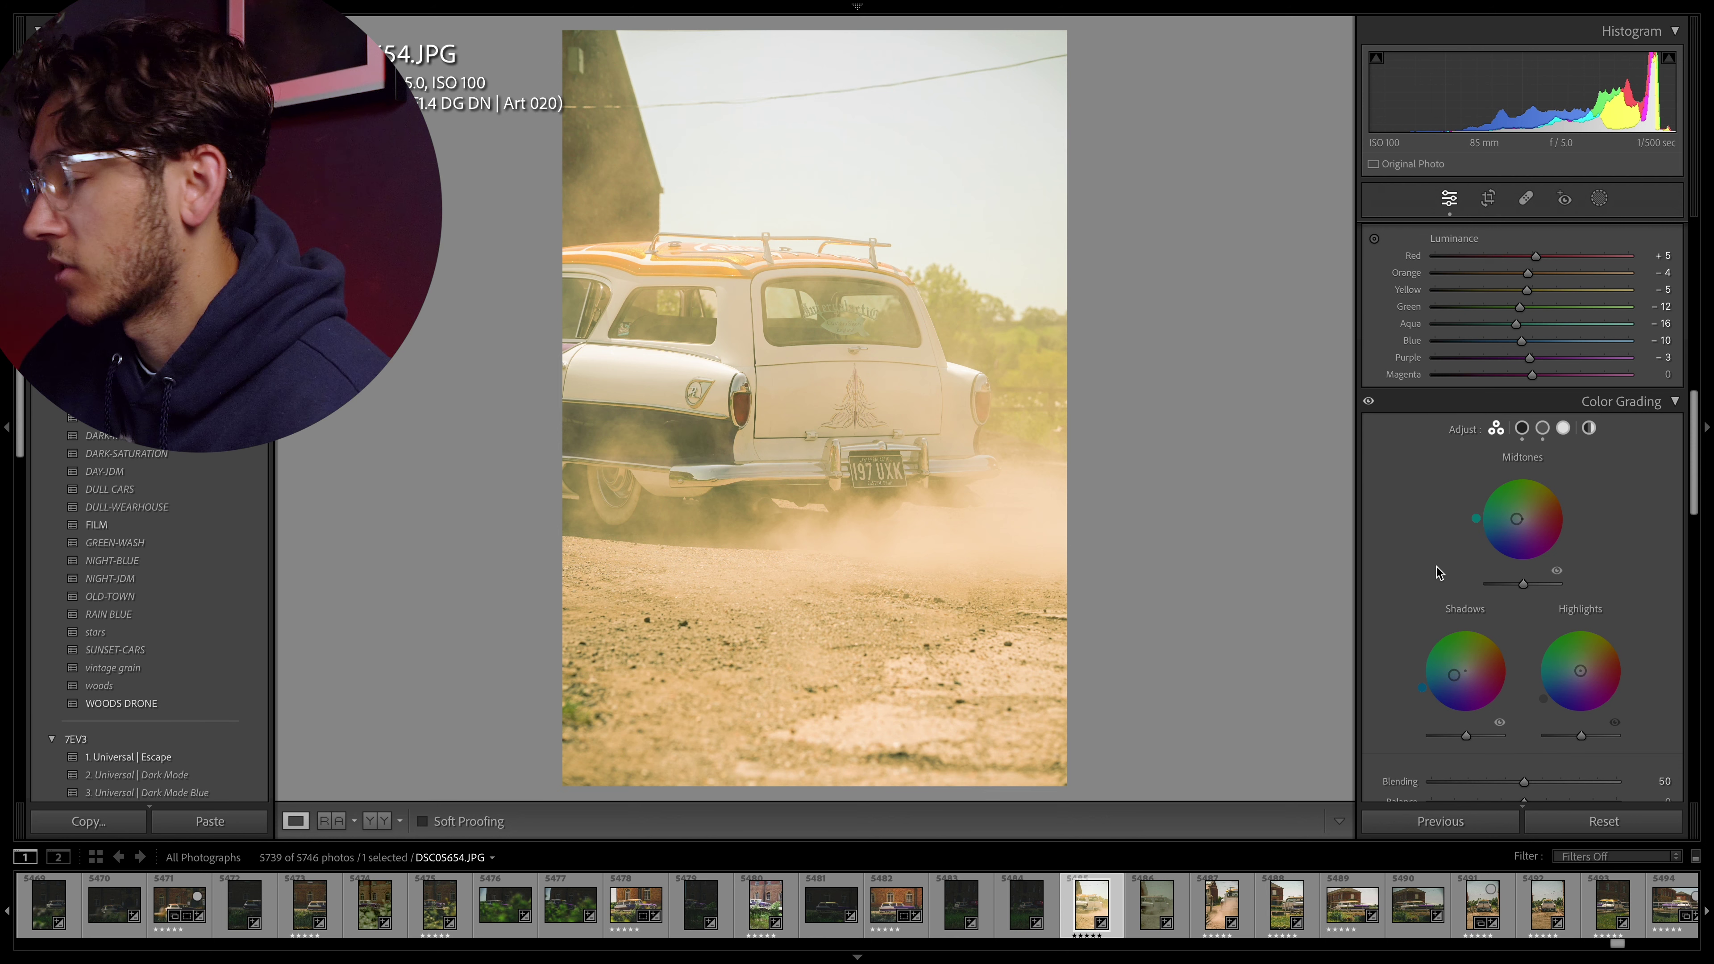
- Add film grain to the photo with Amount 60 and Size 38
scroll(1437, 572, "down", 1)
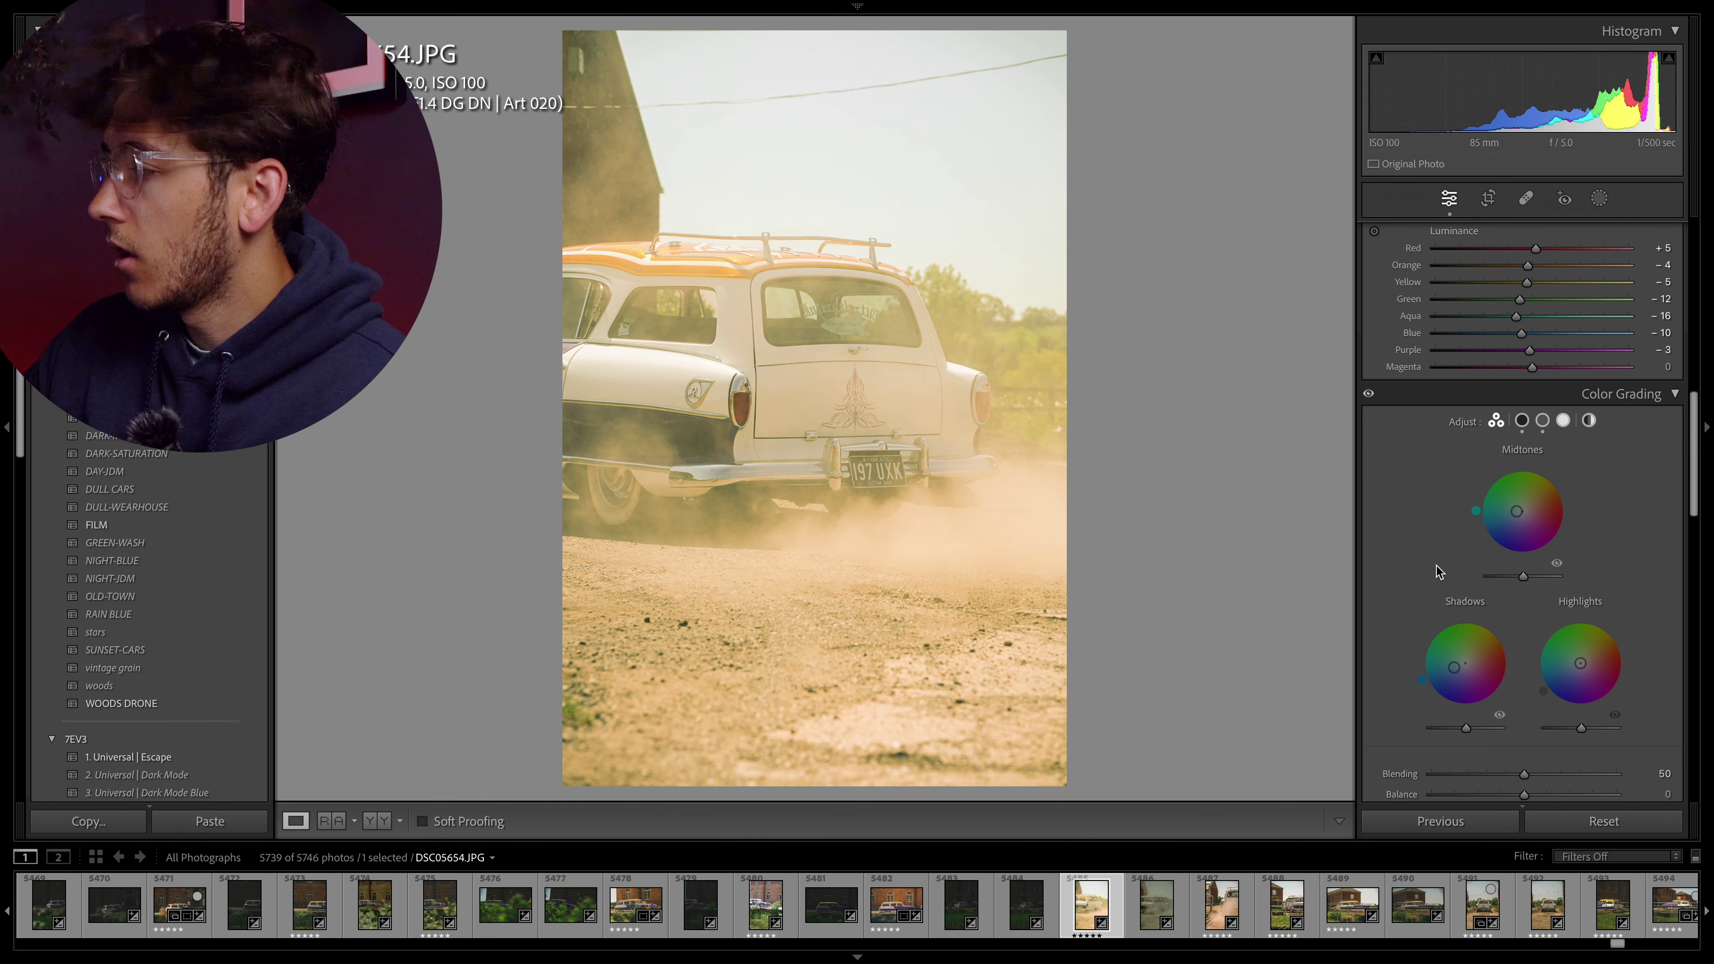
scroll(1437, 572, "down", 15)
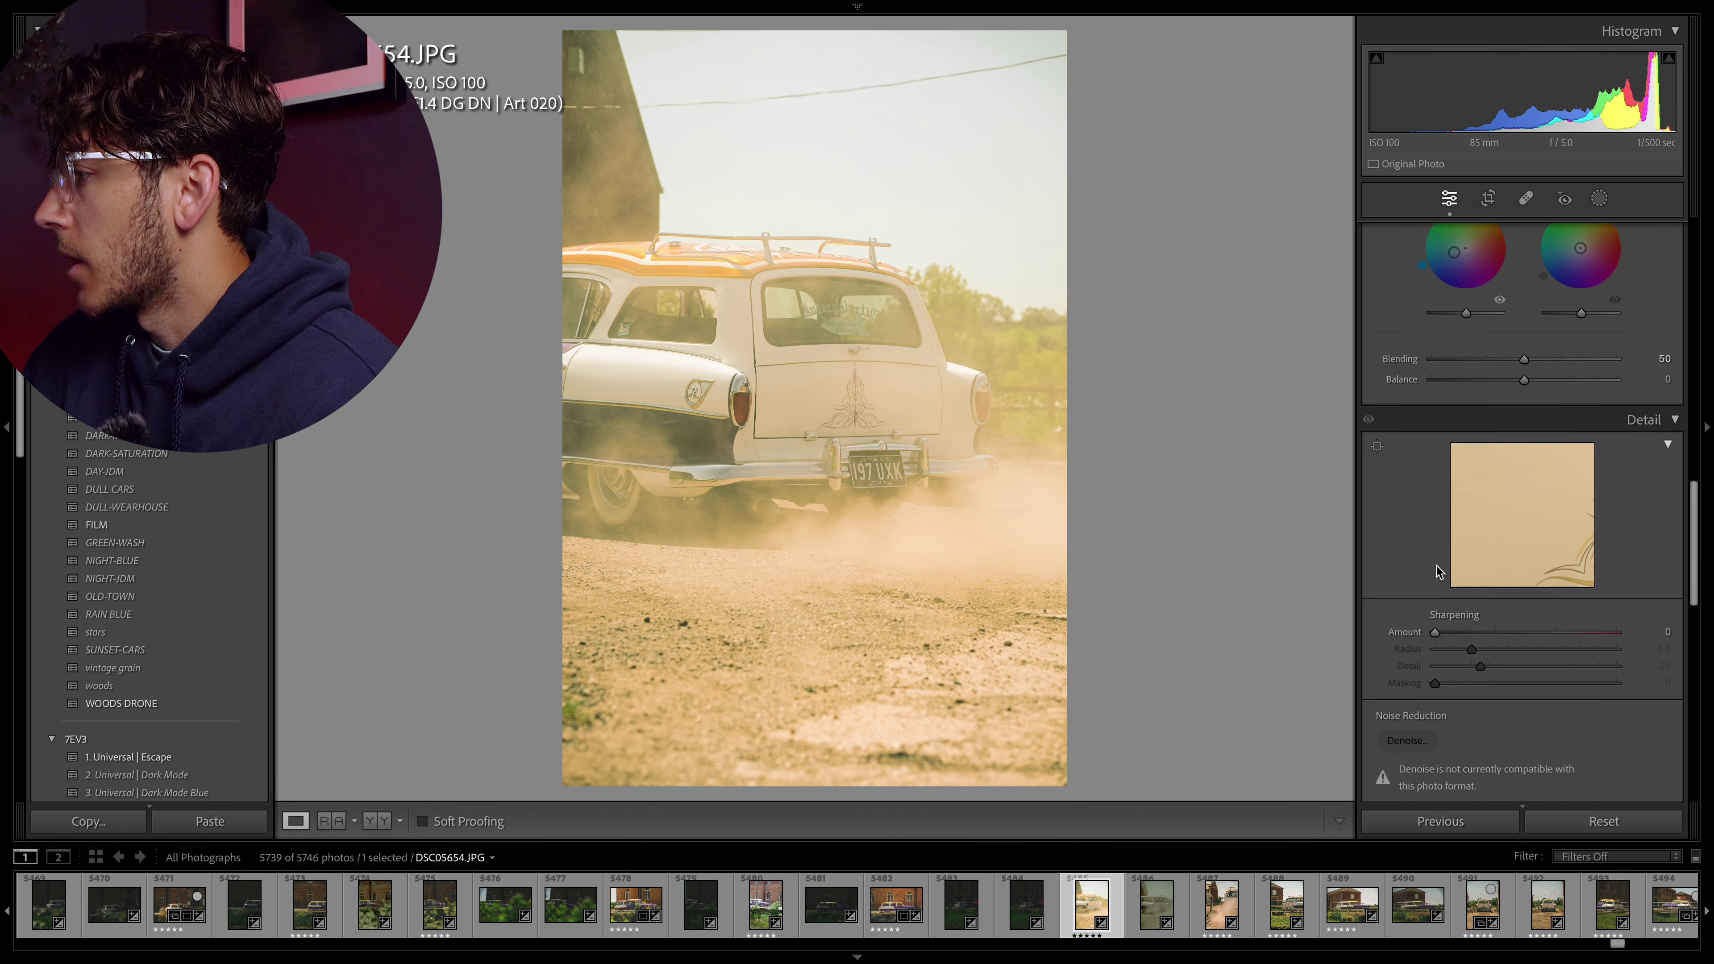
scroll(1437, 572, "down", 14)
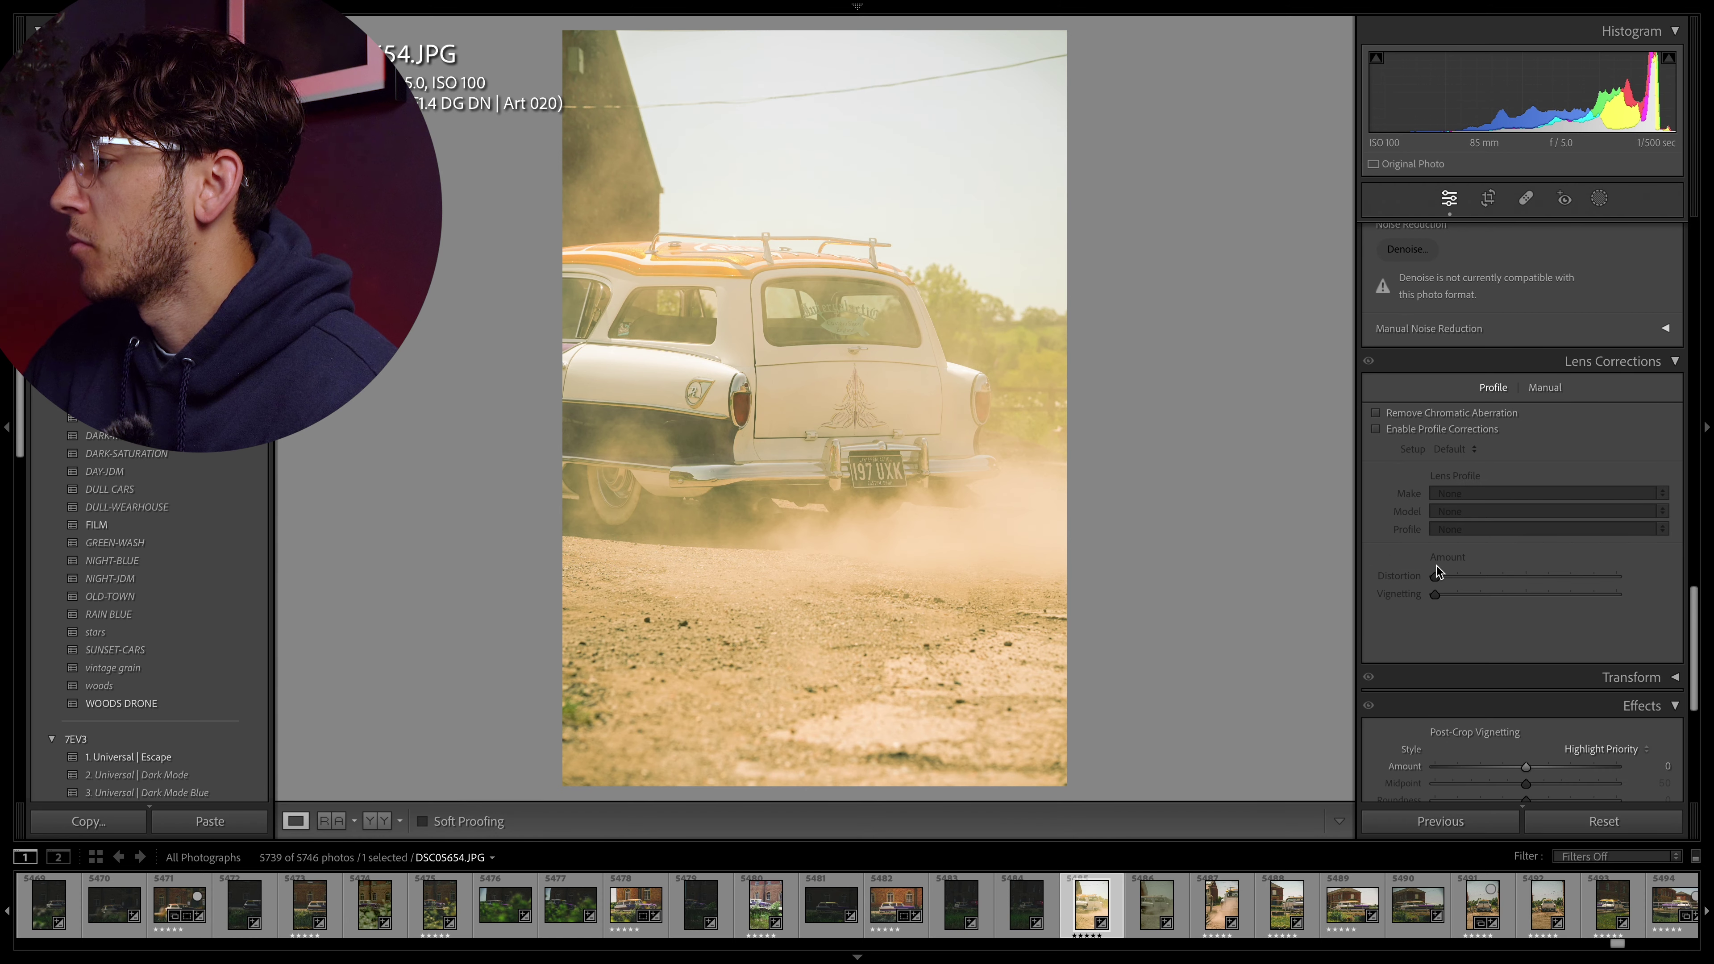
scroll(1439, 572, "down", 4)
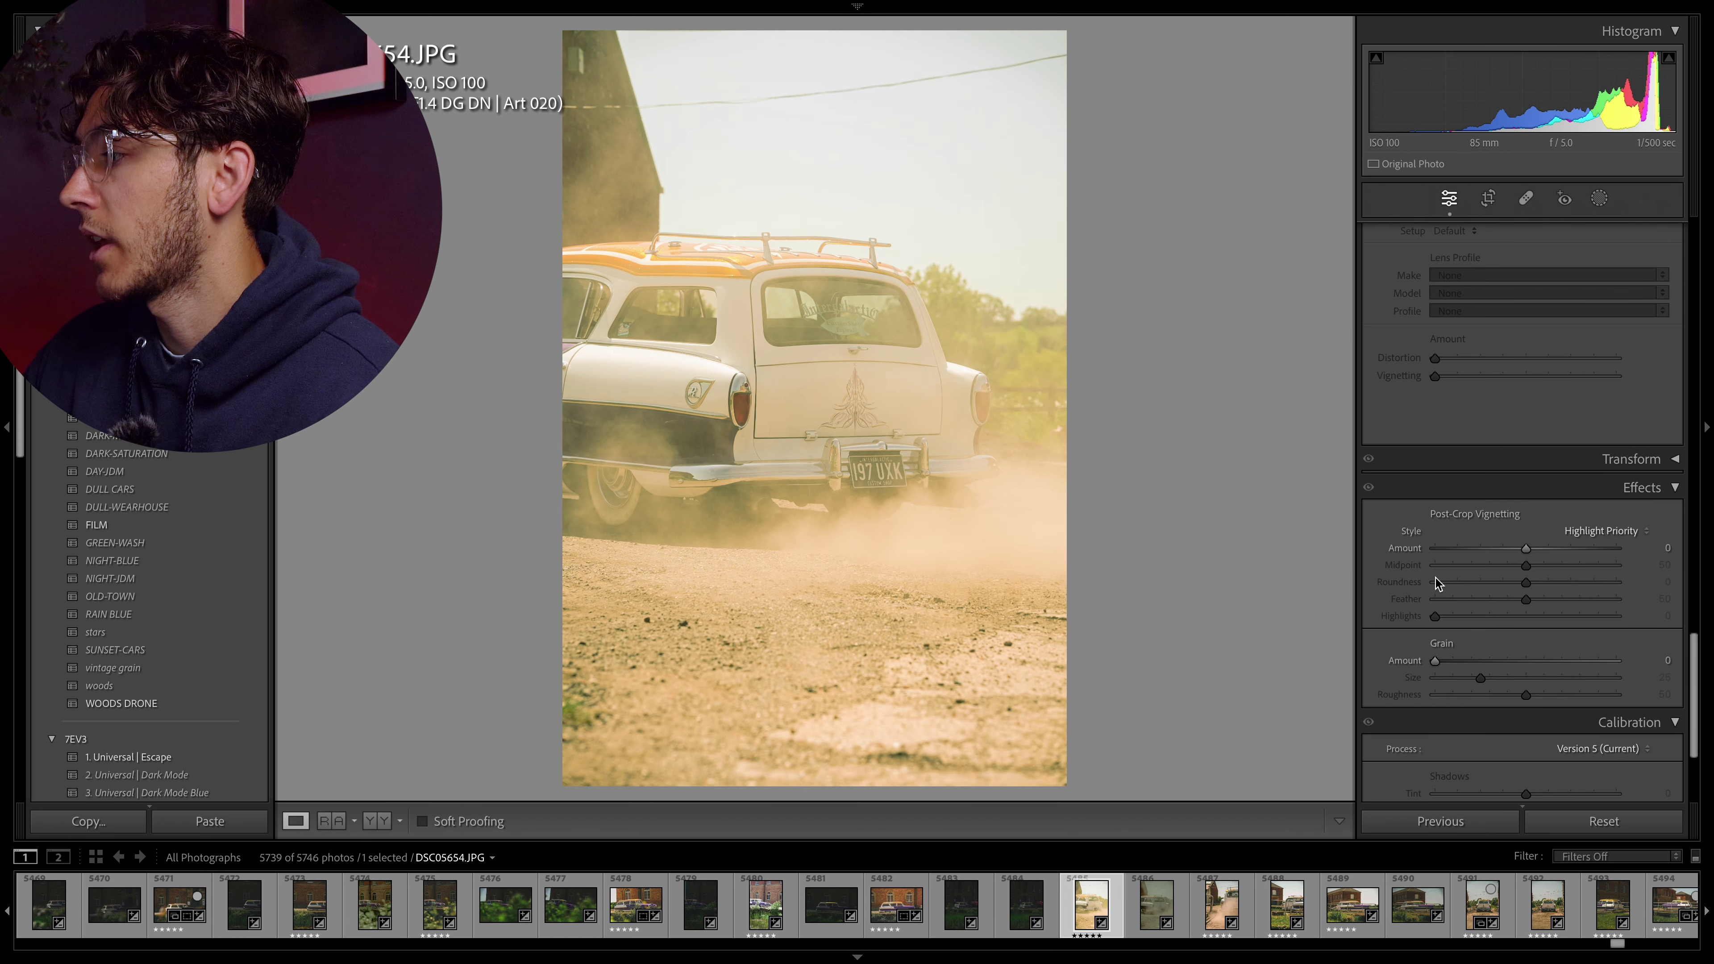
scroll(1435, 658, "down", 1)
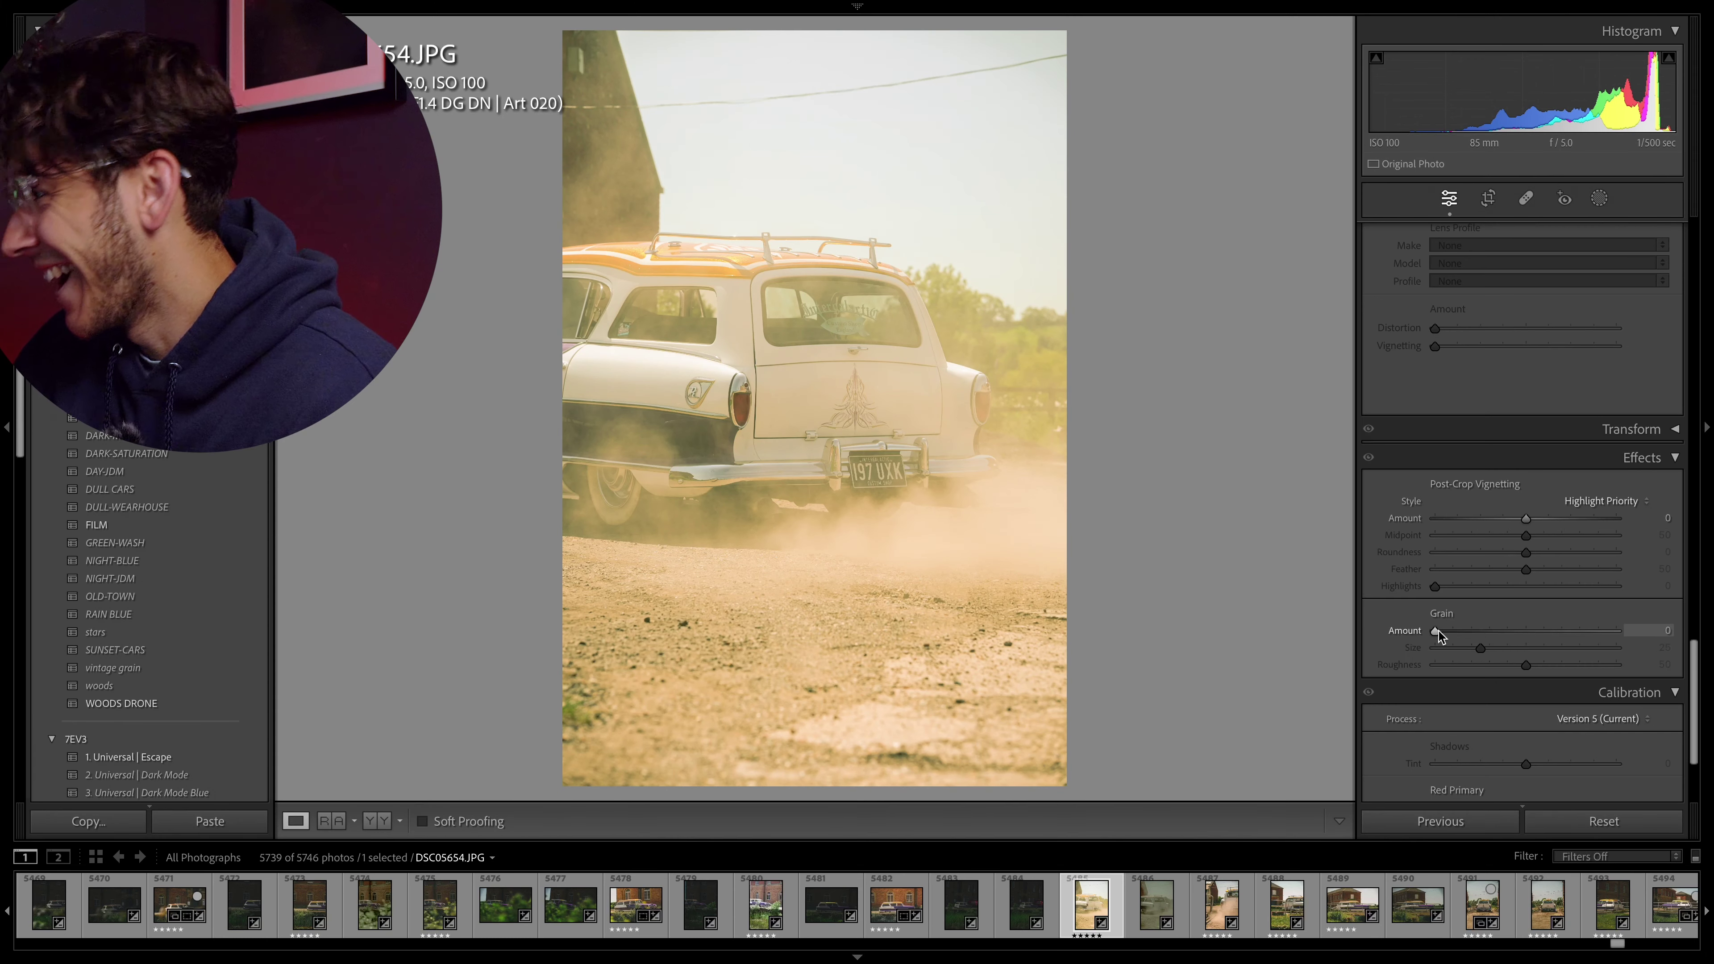
left_click_drag(1436, 630, 1483, 649)
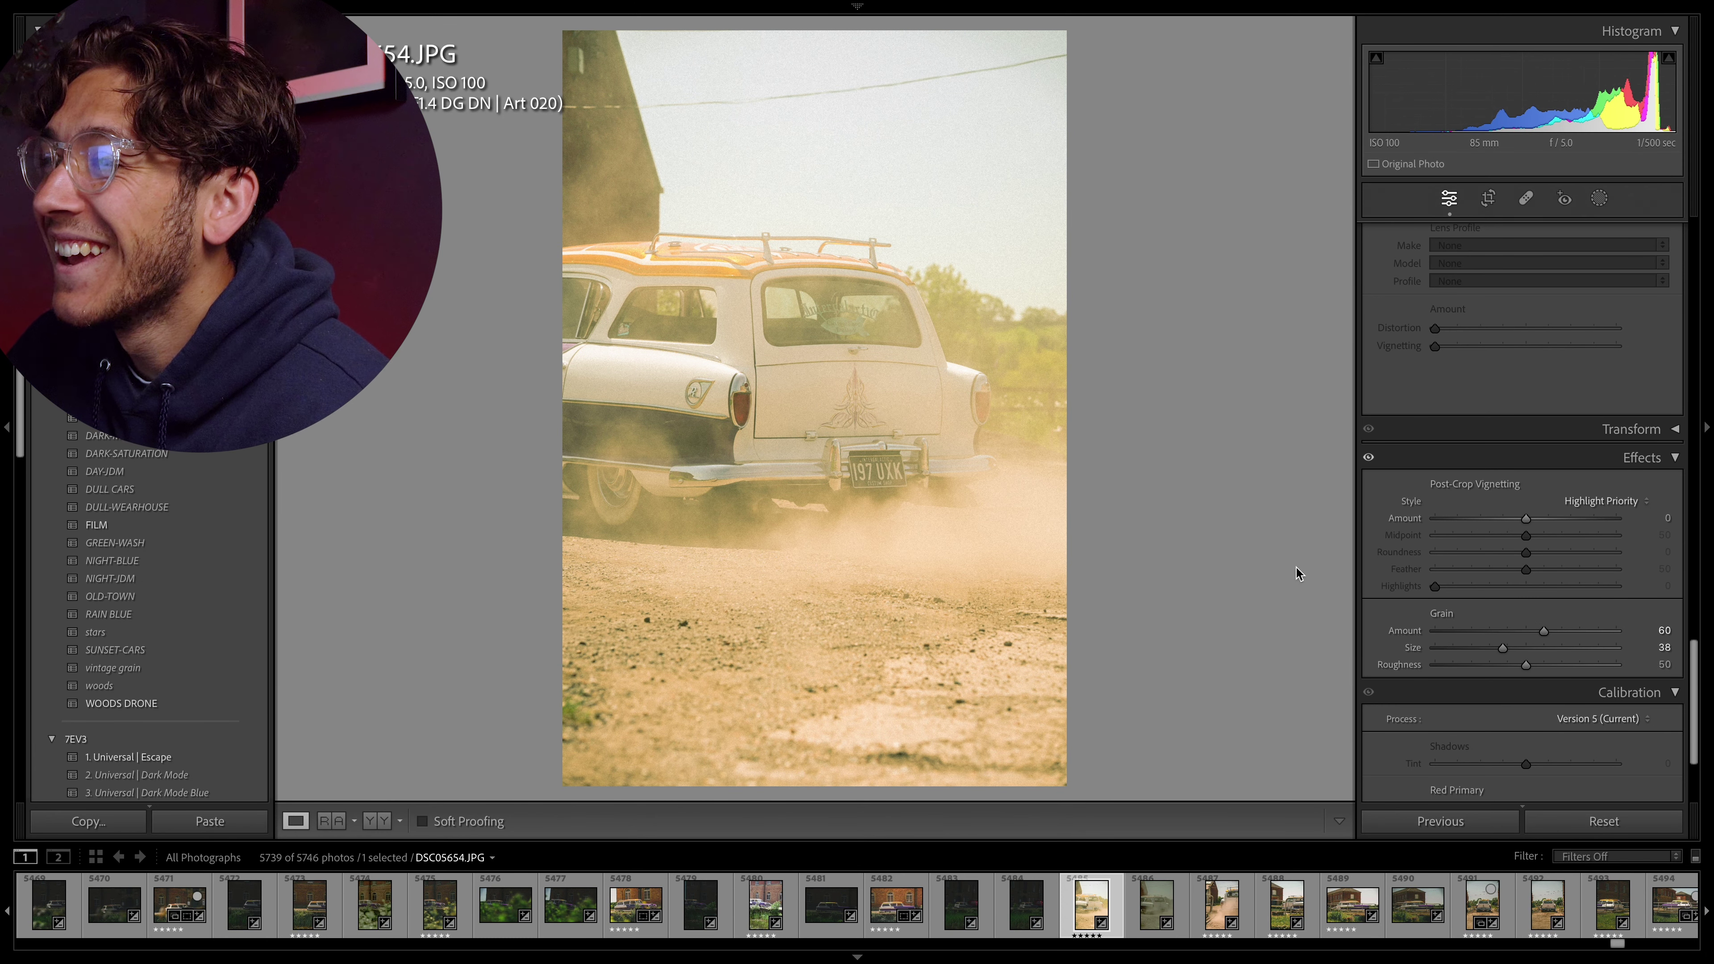
- Inspect the grain up close on the back of the car and refine it to Size 40 and Roughness 54
left_click(818, 373)
left_click_drag(934, 401, 996, 329)
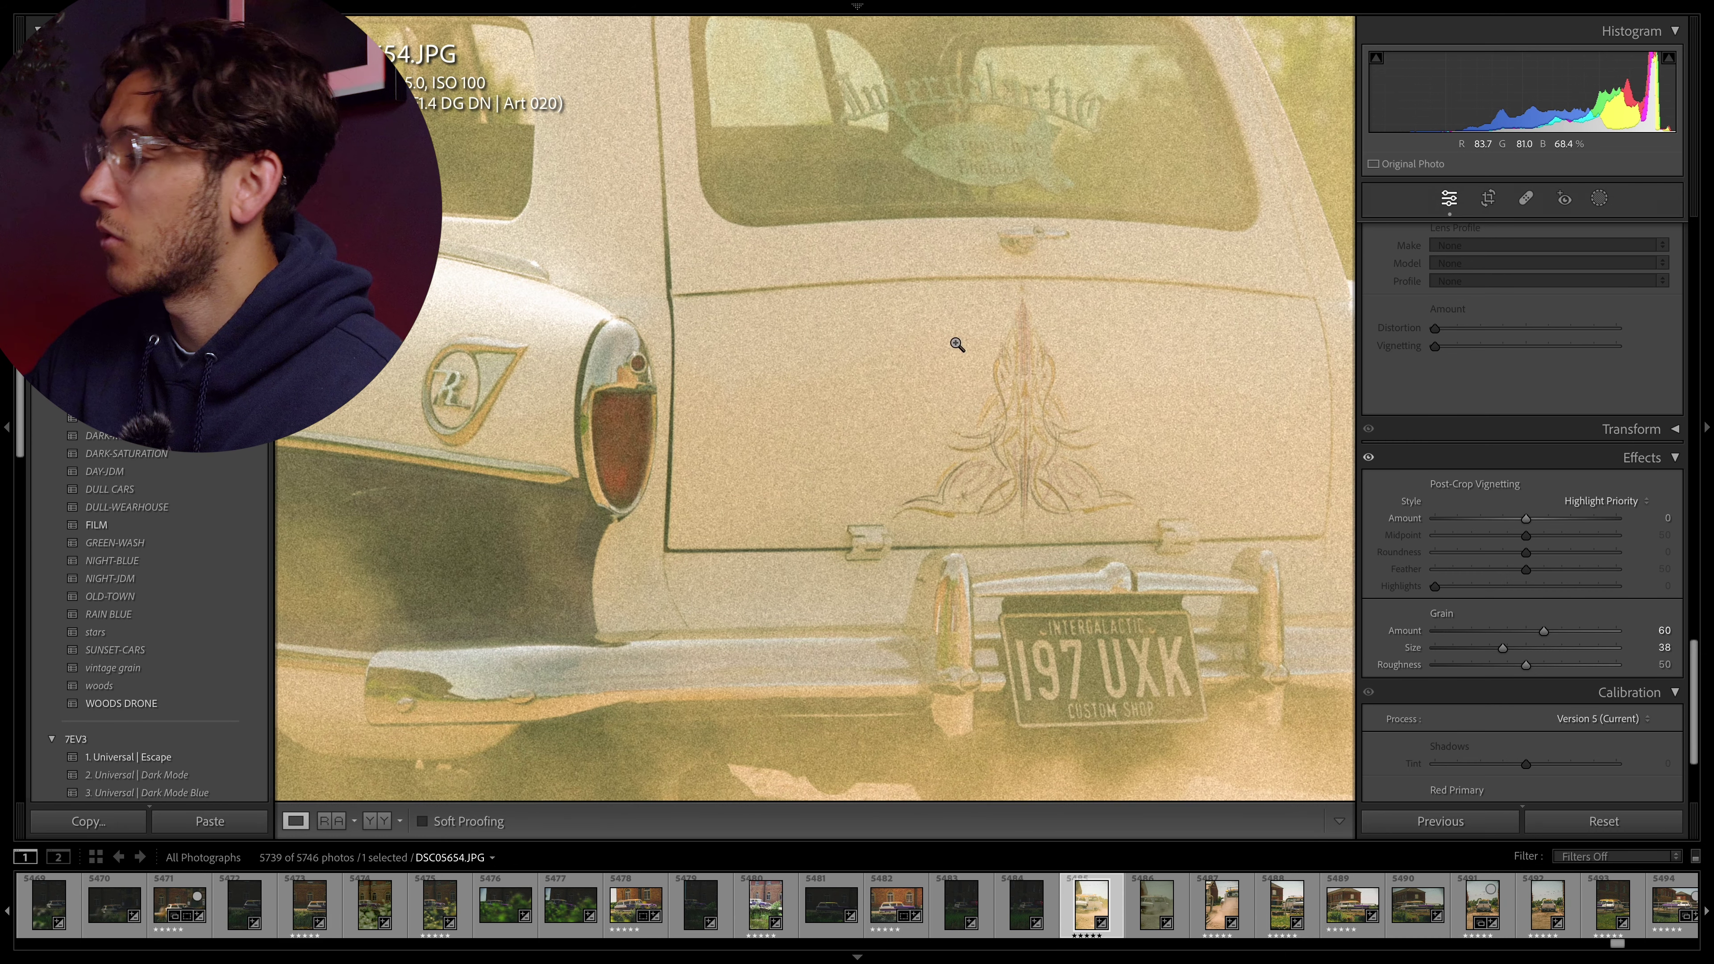
left_click(919, 334)
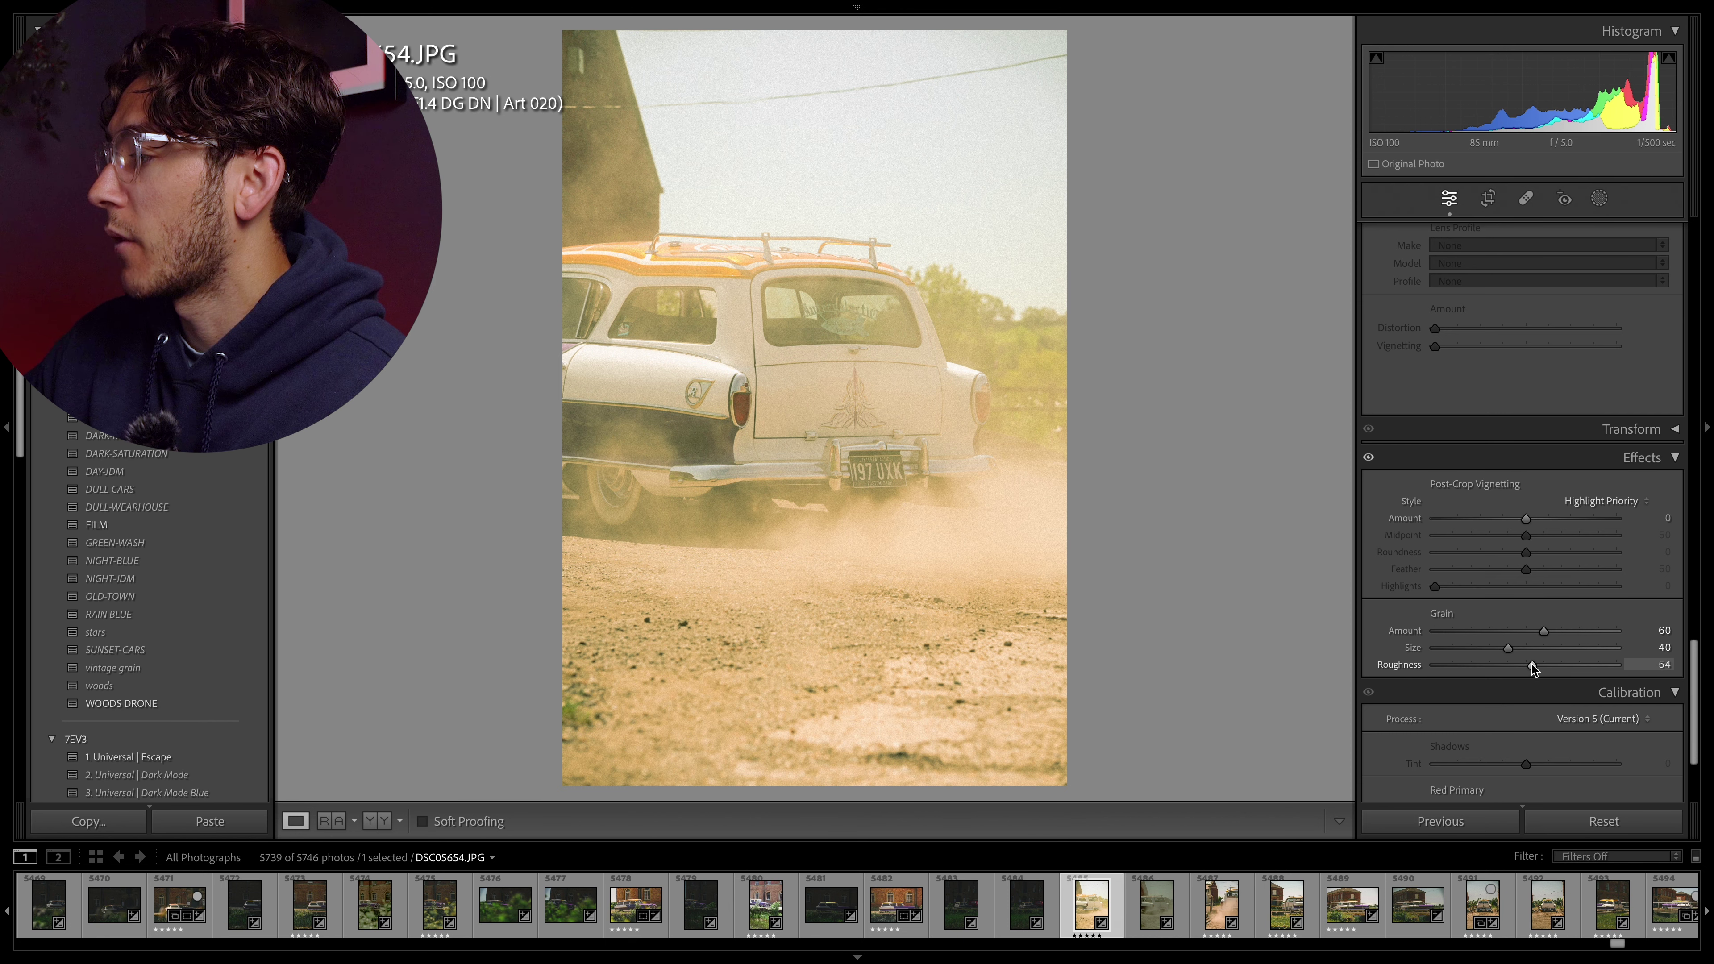
- Compare stronger and weaker grain on the photo, then settle on Amount 60 and Size 41
left_click_drag(1509, 649, 1506, 649)
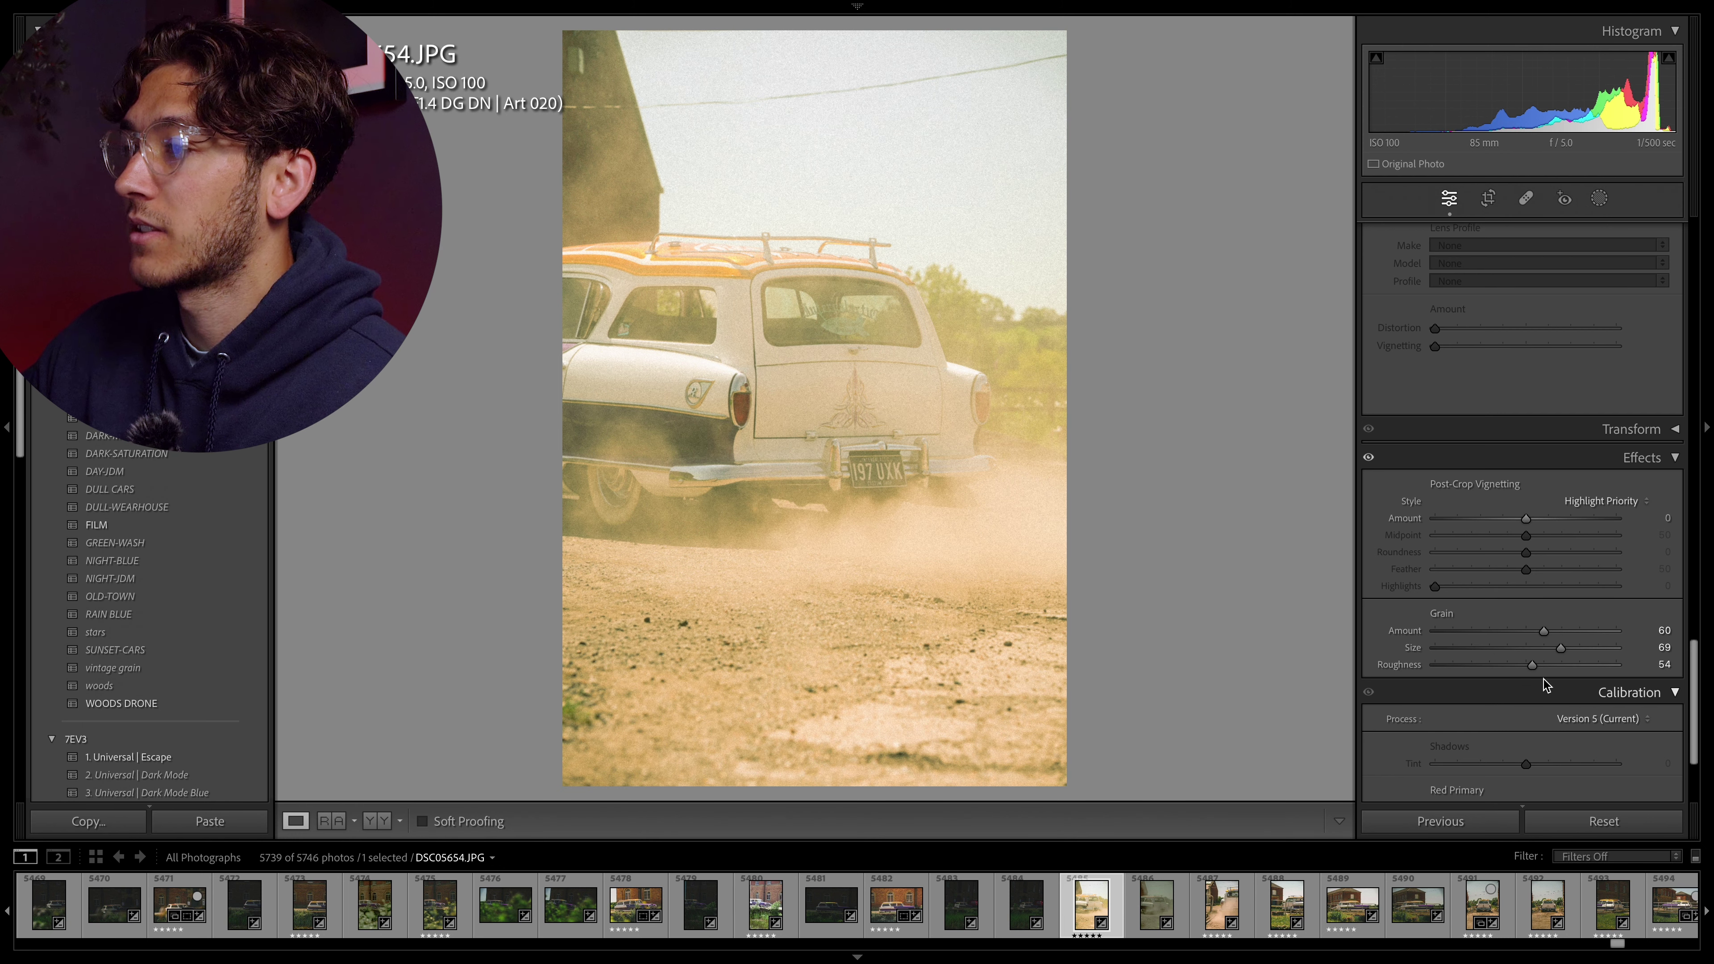
left_click_drag(1514, 653, 1544, 633)
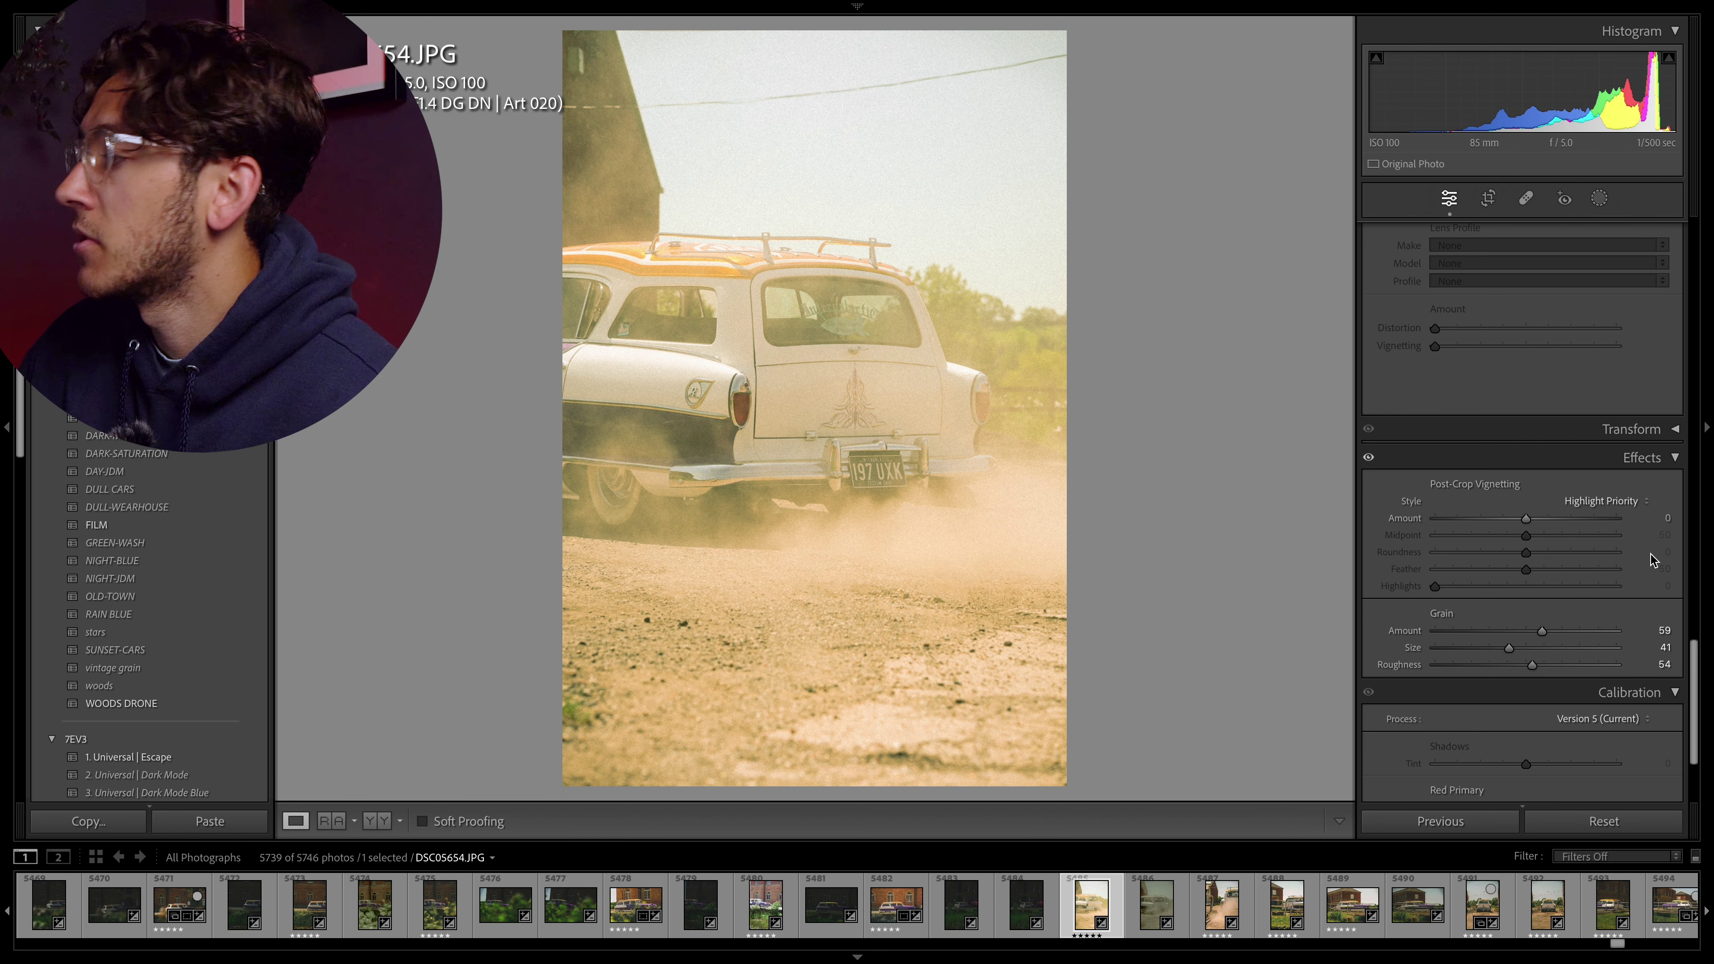
left_click_drag(1541, 632, 1271, 618)
left_click_drag(1435, 630, 1544, 630)
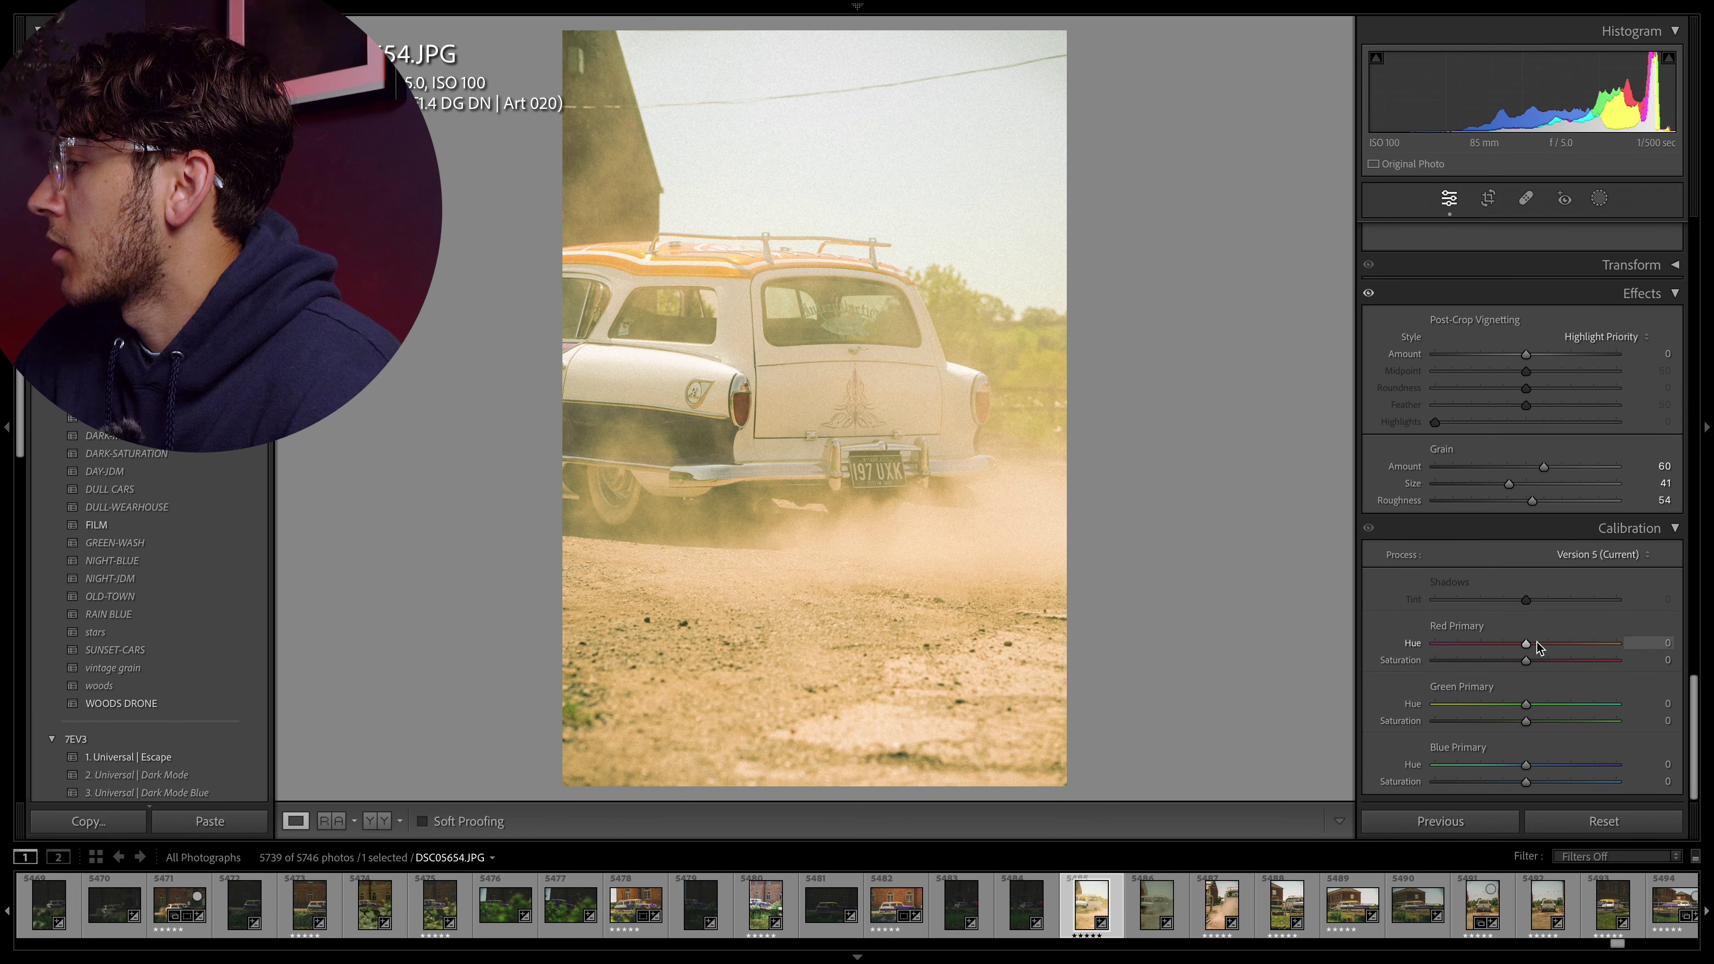
- Calibrate the primaries: Red Hue -10 and Saturation -5, Green Hue -4 and Saturation -5, Blue Hue -6
left_click_drag(1540, 646, 1518, 643)
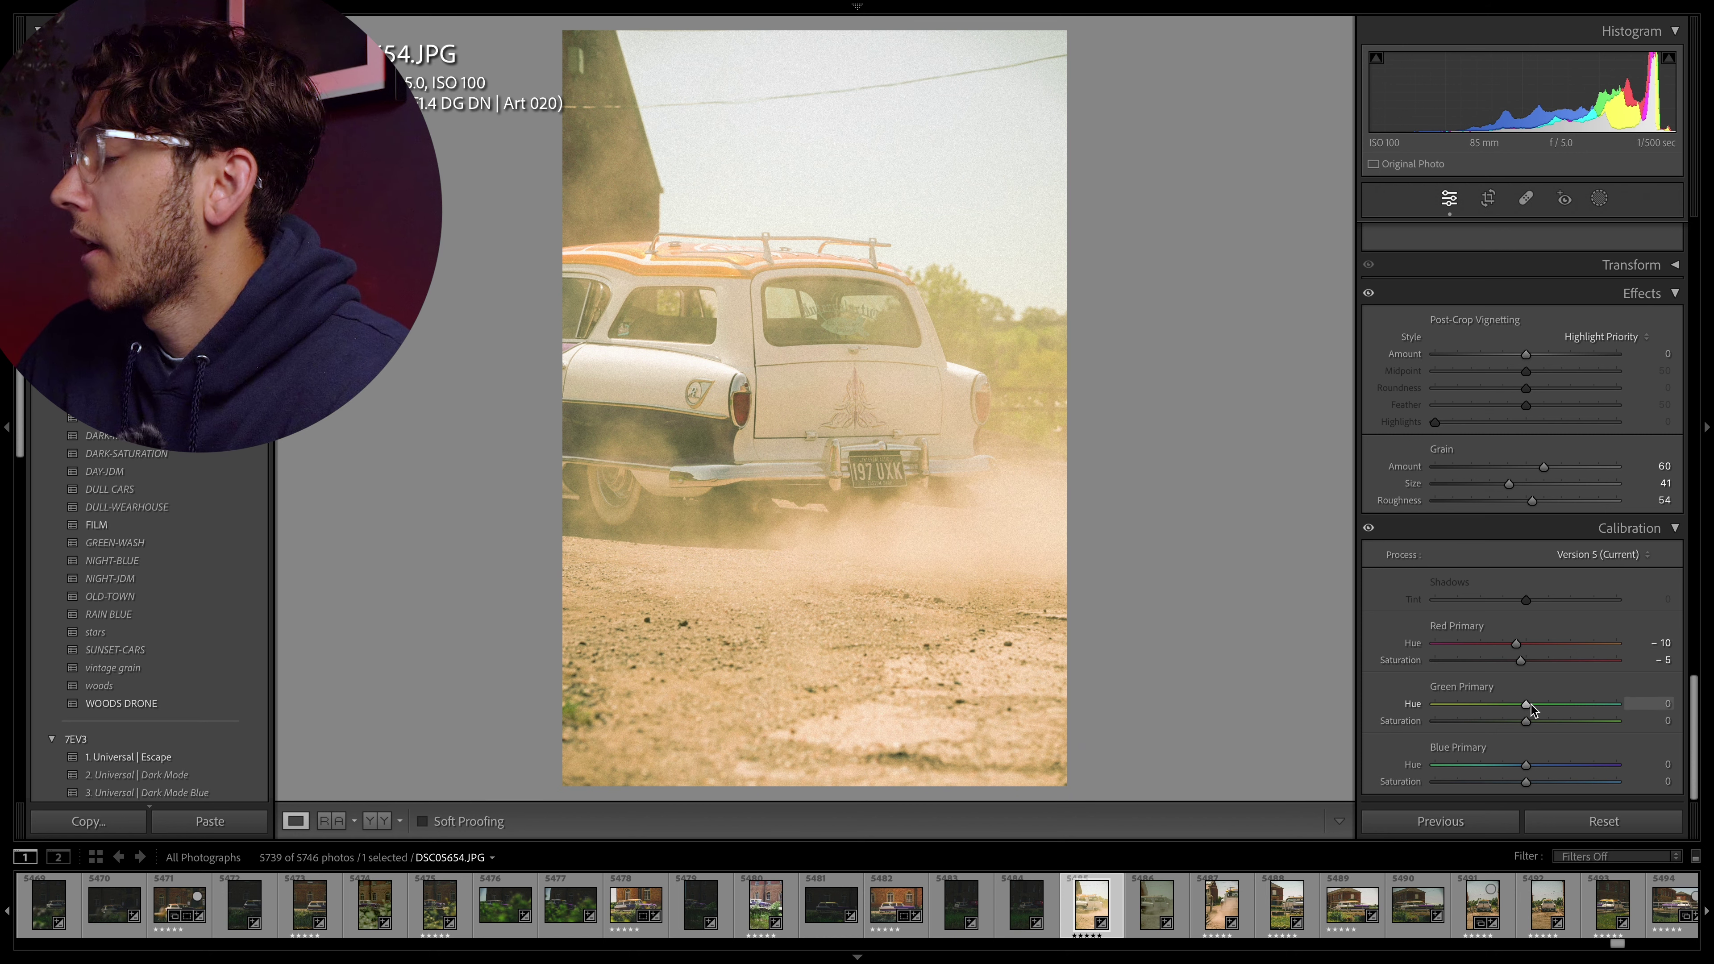
left_click_drag(1535, 705, 1529, 767)
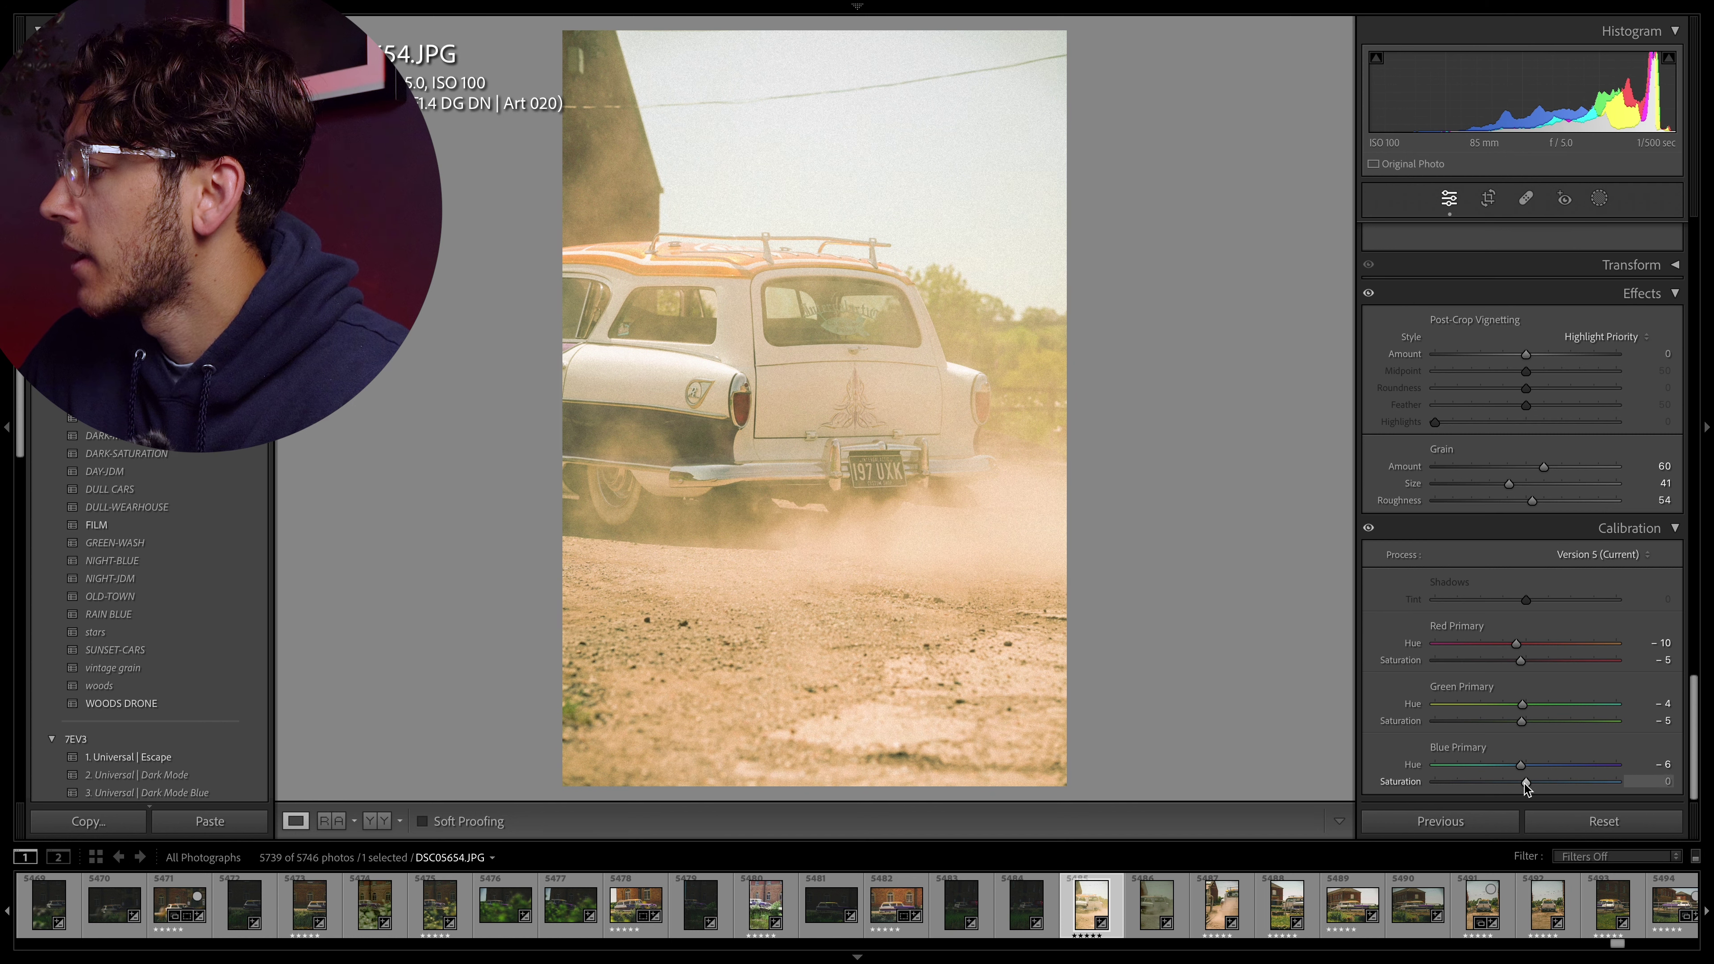
- Try darkening the sky using a sky mask with Highlights -100 and Exposure -0.72, and delete the mask
scroll(1481, 688, "up", 5)
scroll(1479, 682, "up", 15)
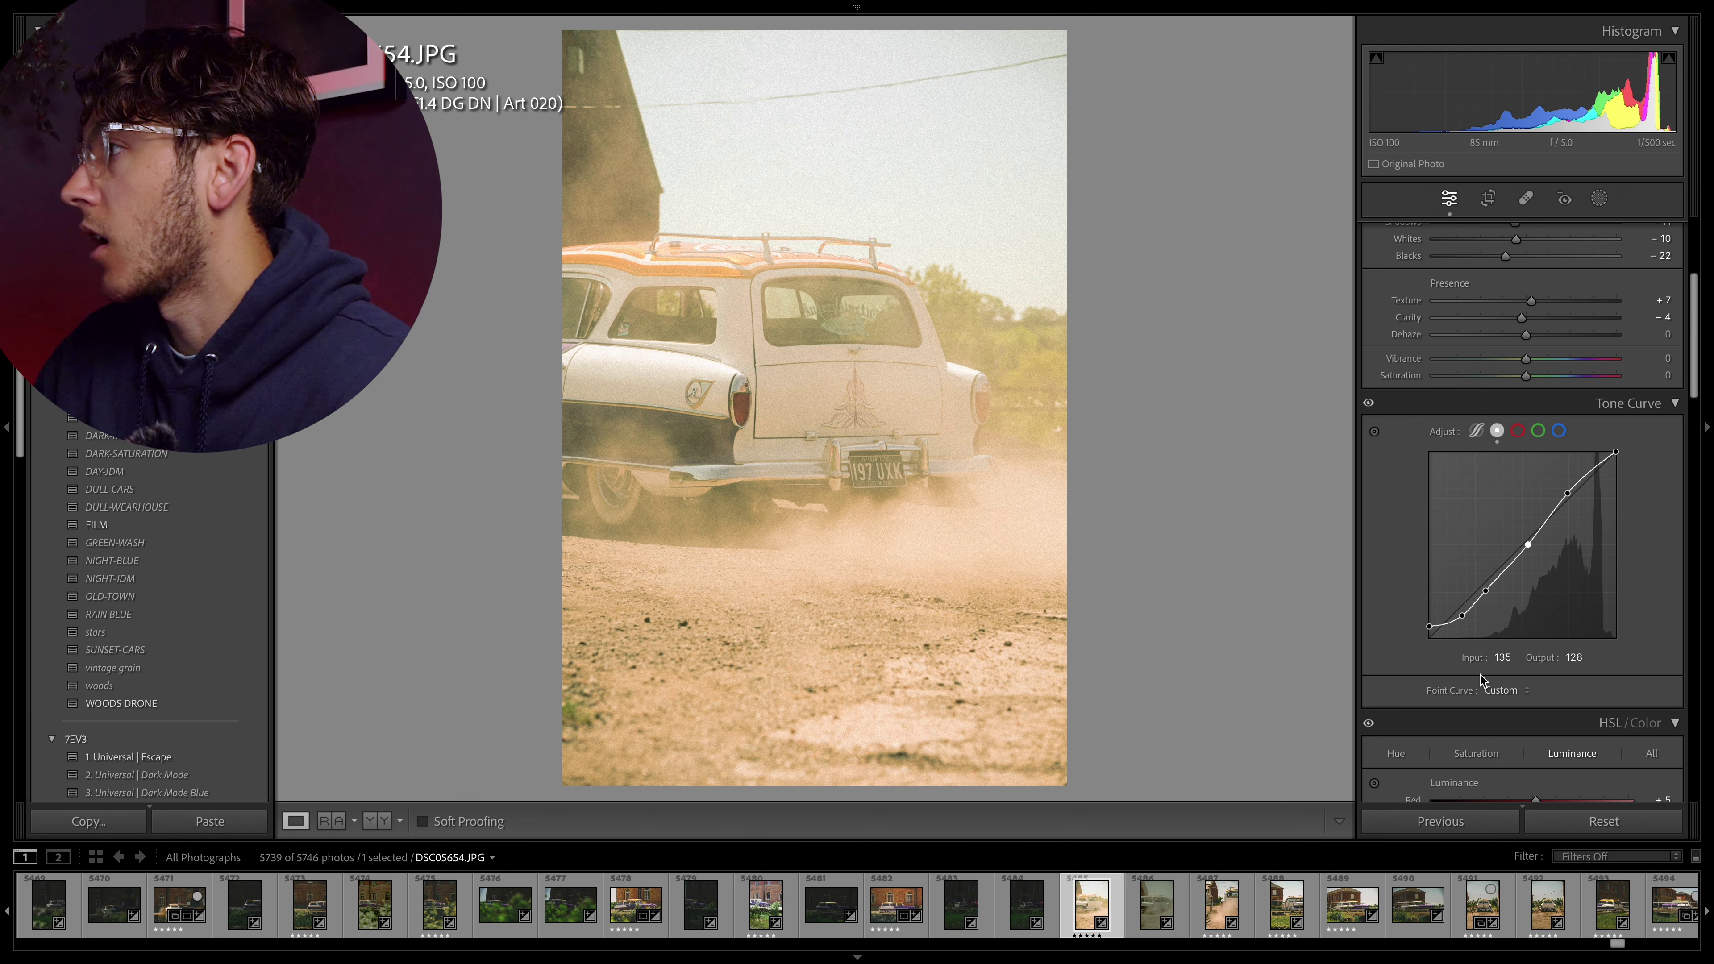
scroll(1653, 545, "up", 5)
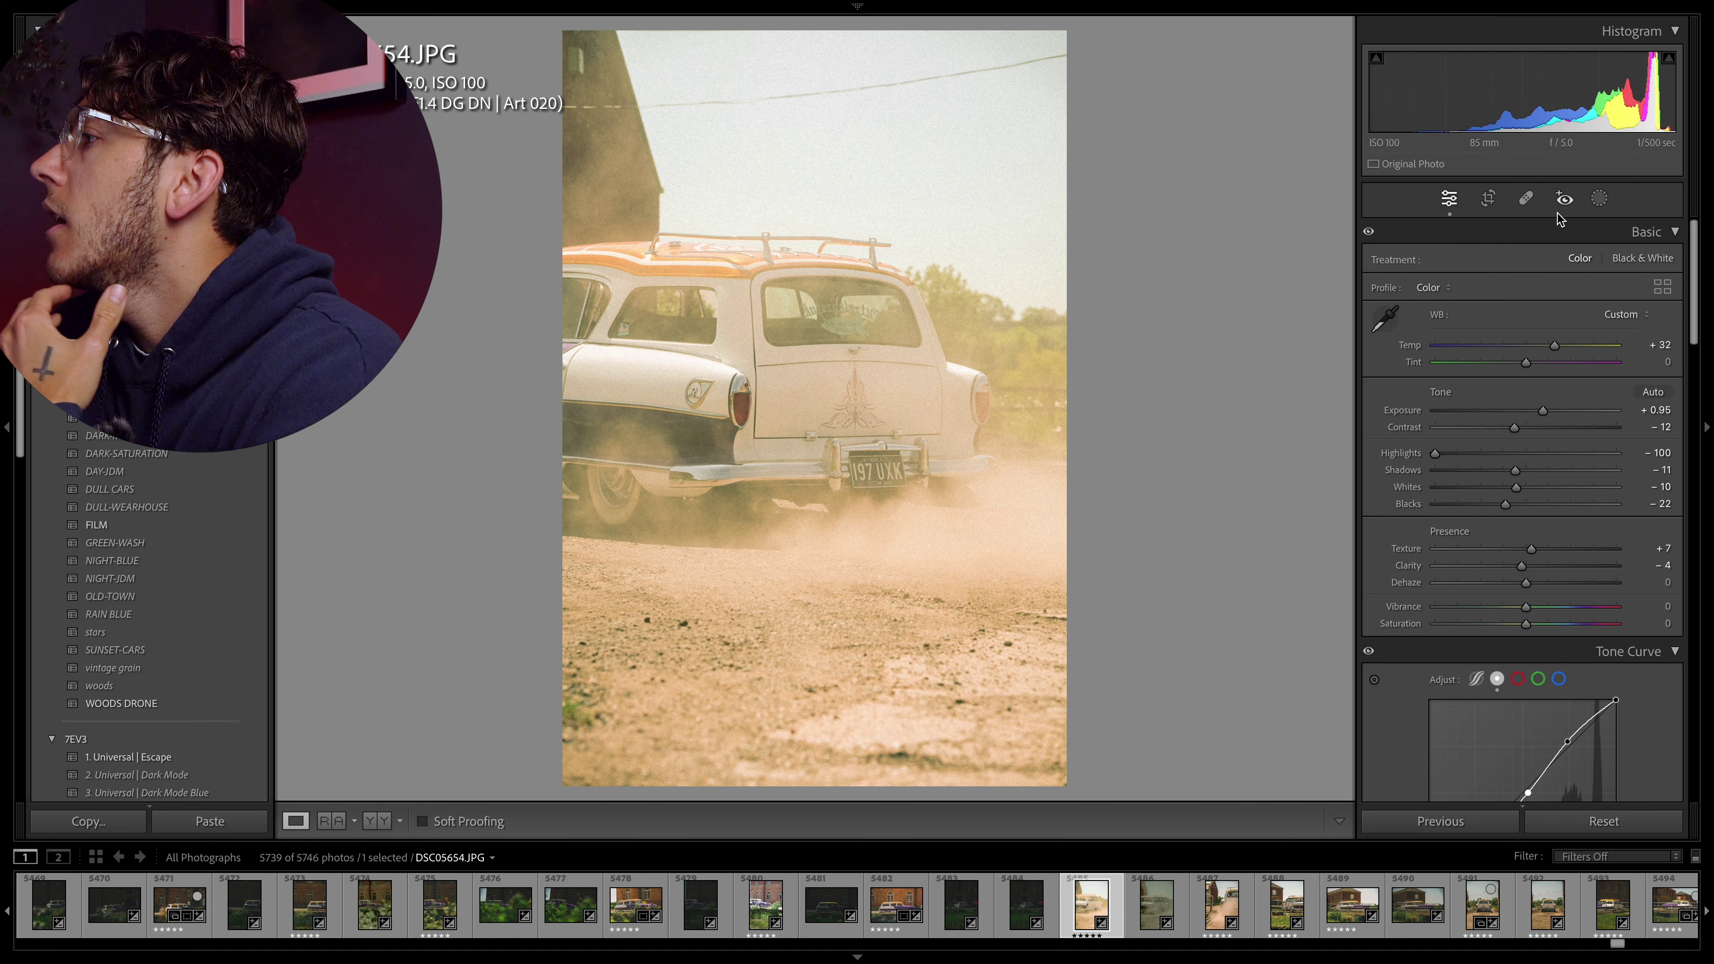
left_click(1598, 199)
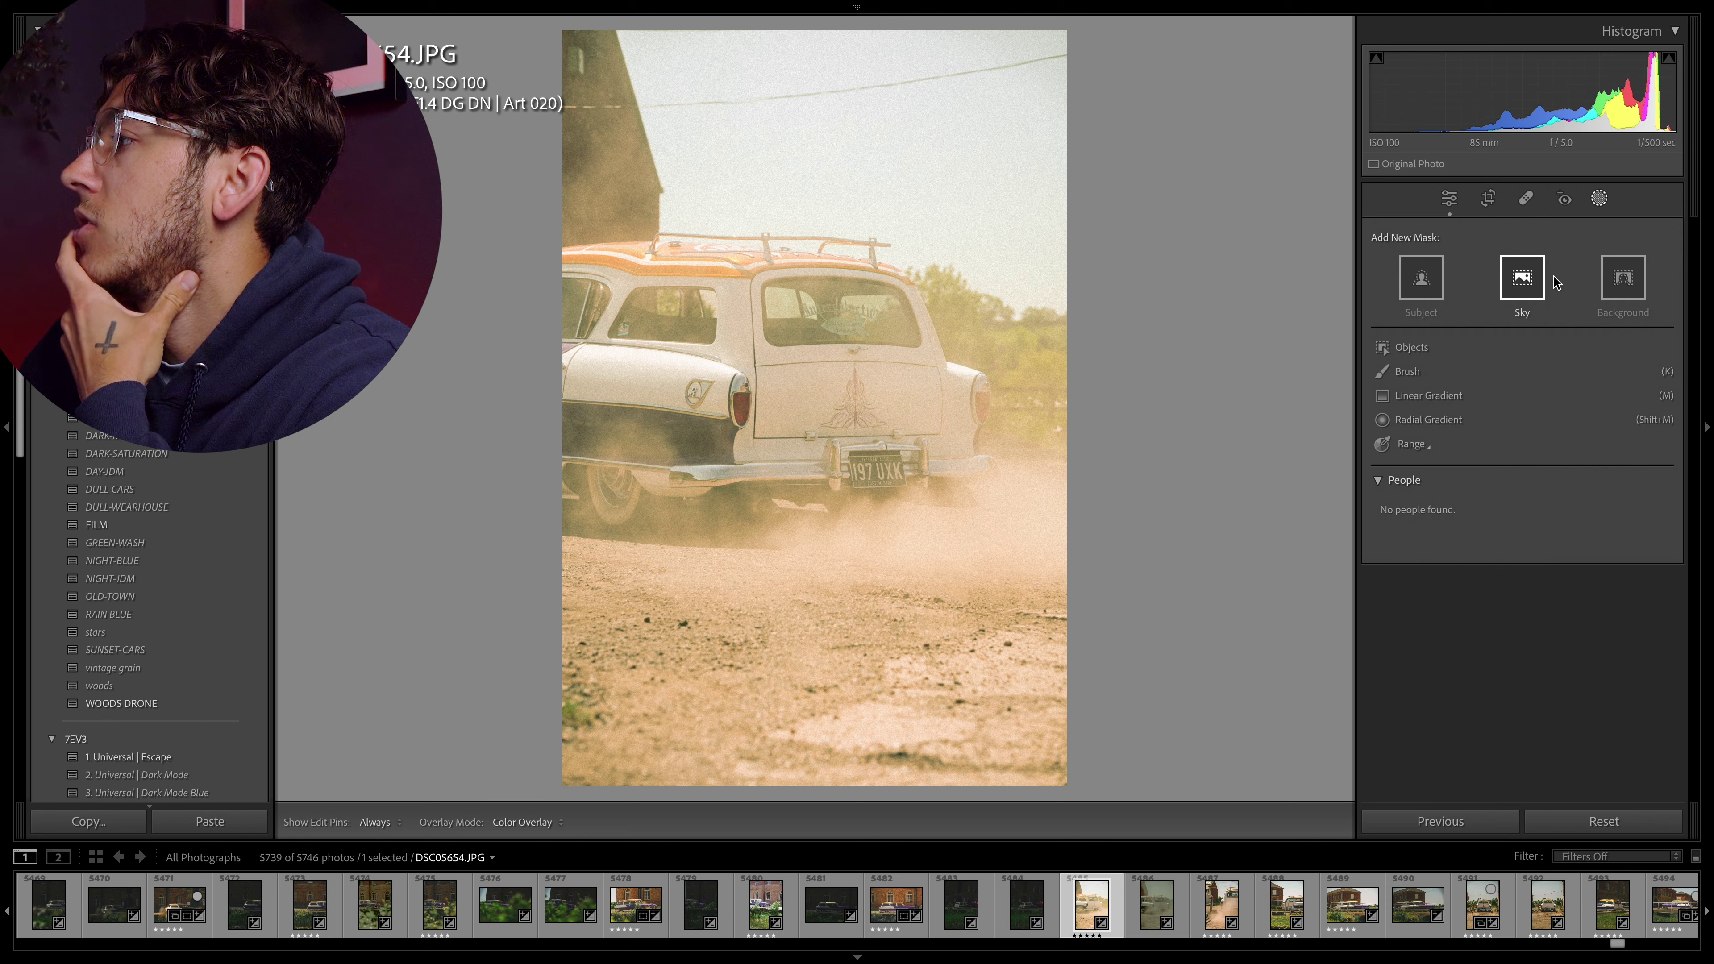
left_click(1522, 278)
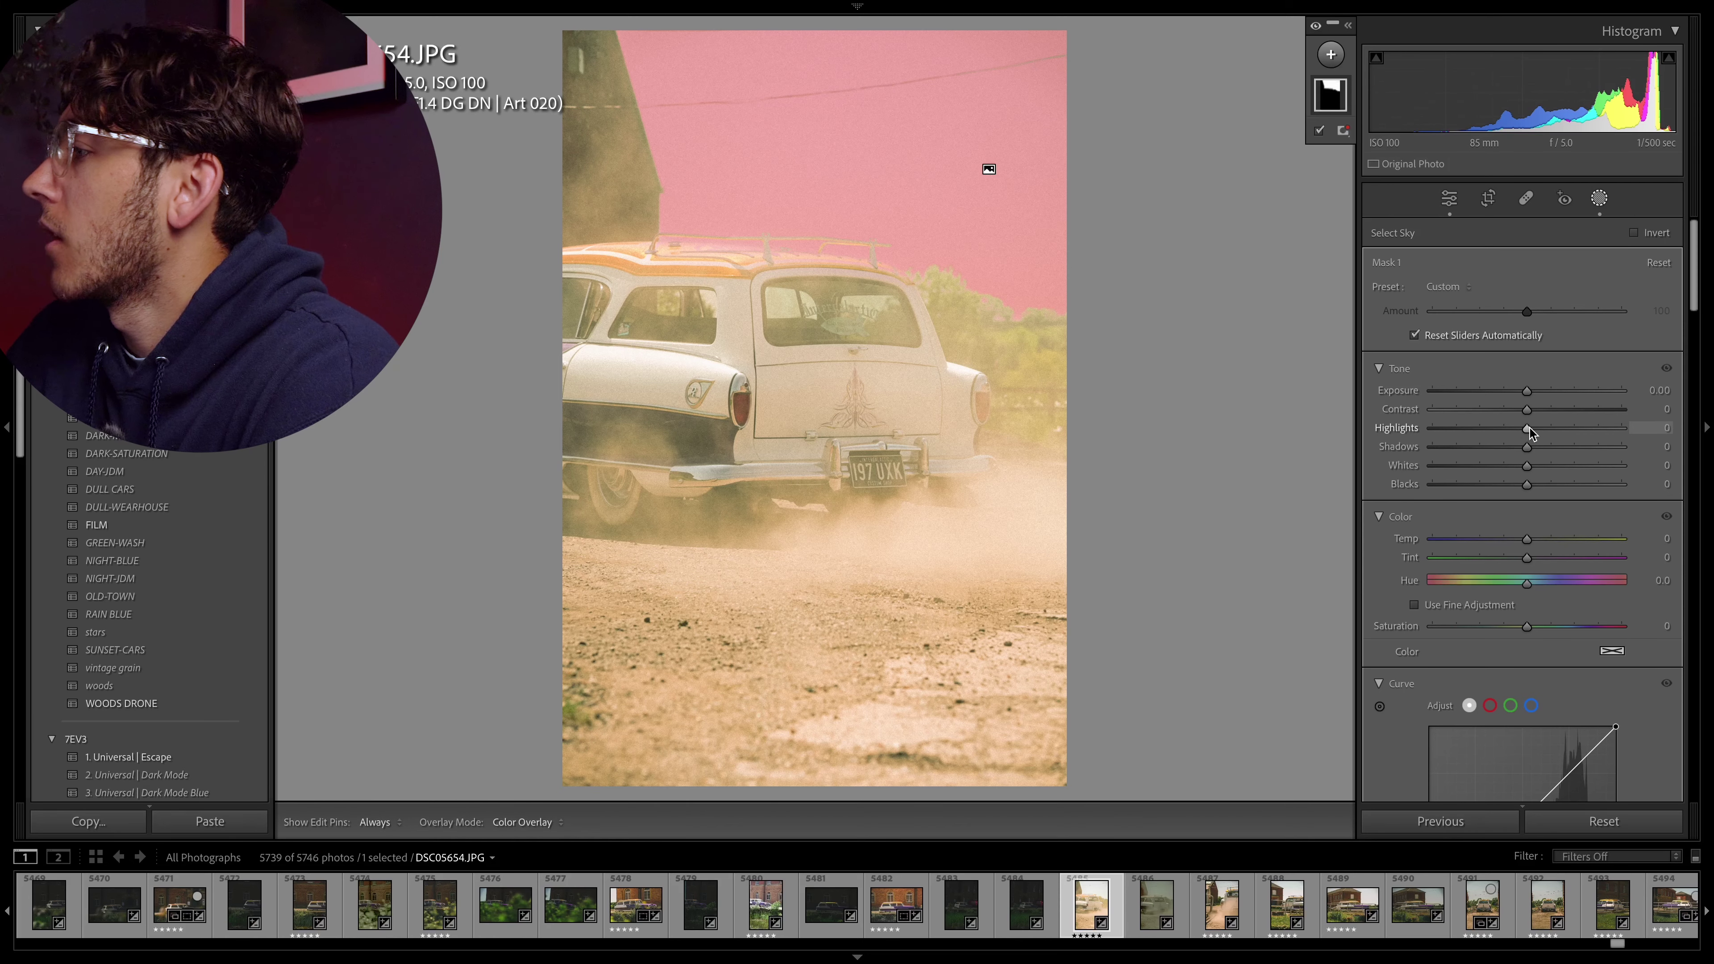
left_click_drag(1527, 427, 1501, 391)
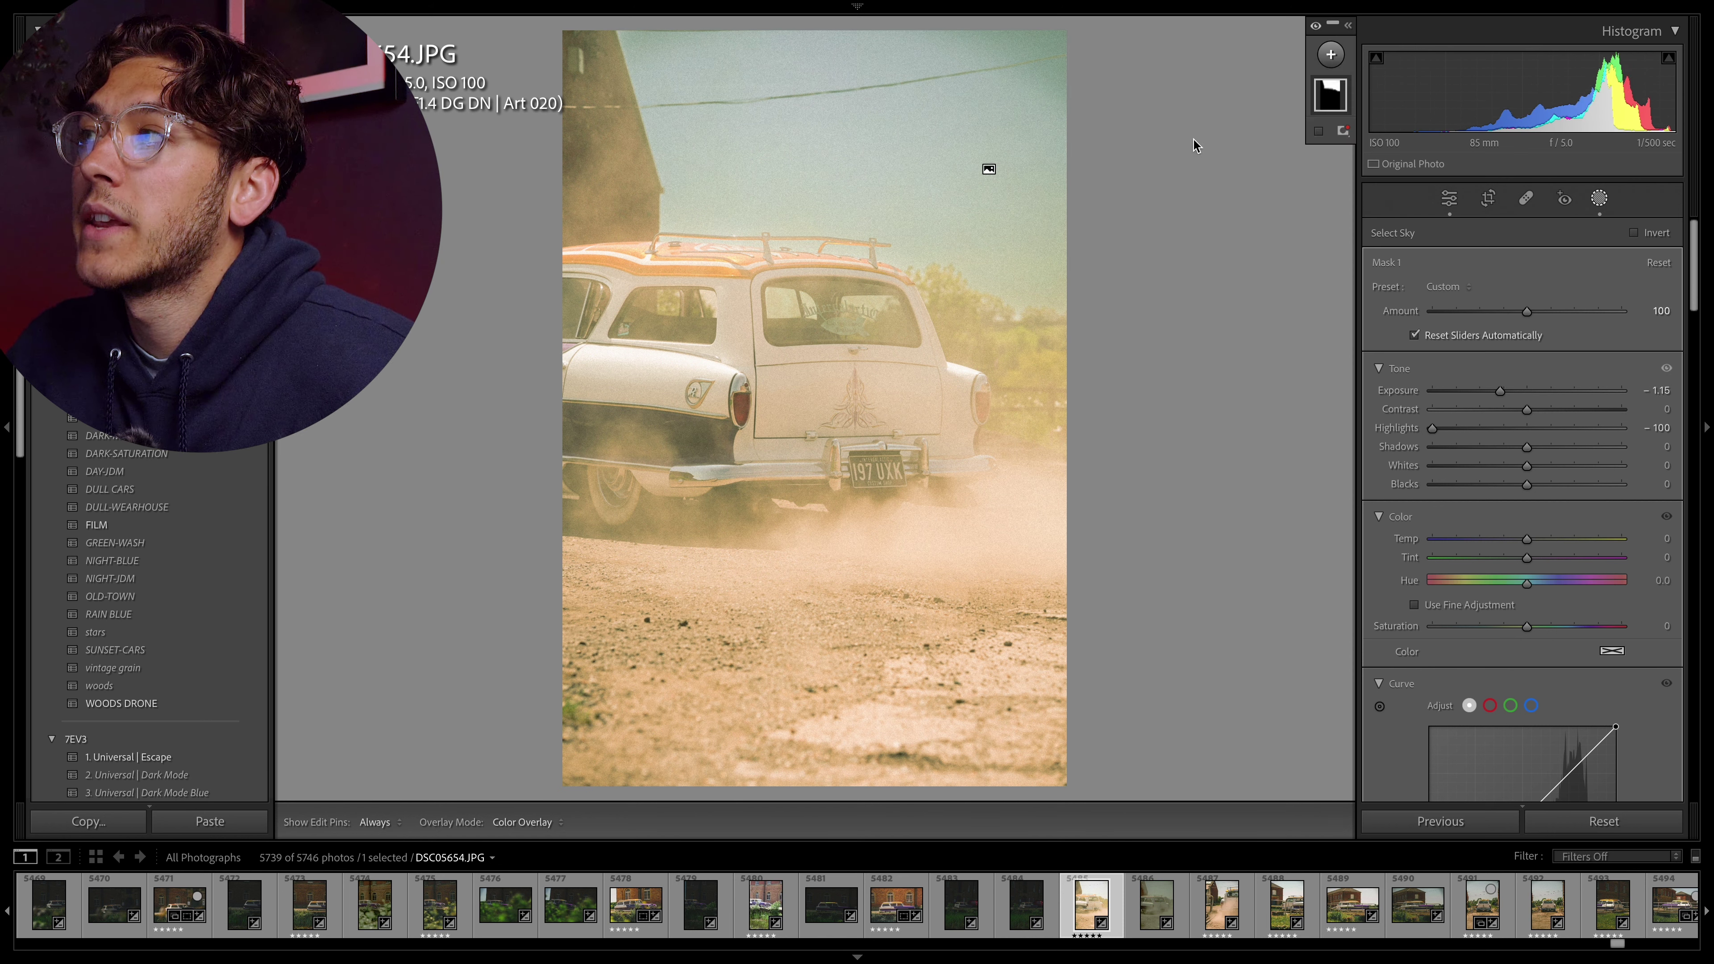
mouse_move(1500, 393)
left_mouse_down()
mouse_move(1533, 394)
mouse_move(1484, 388)
mouse_move(1513, 386)
left_mouse_up()
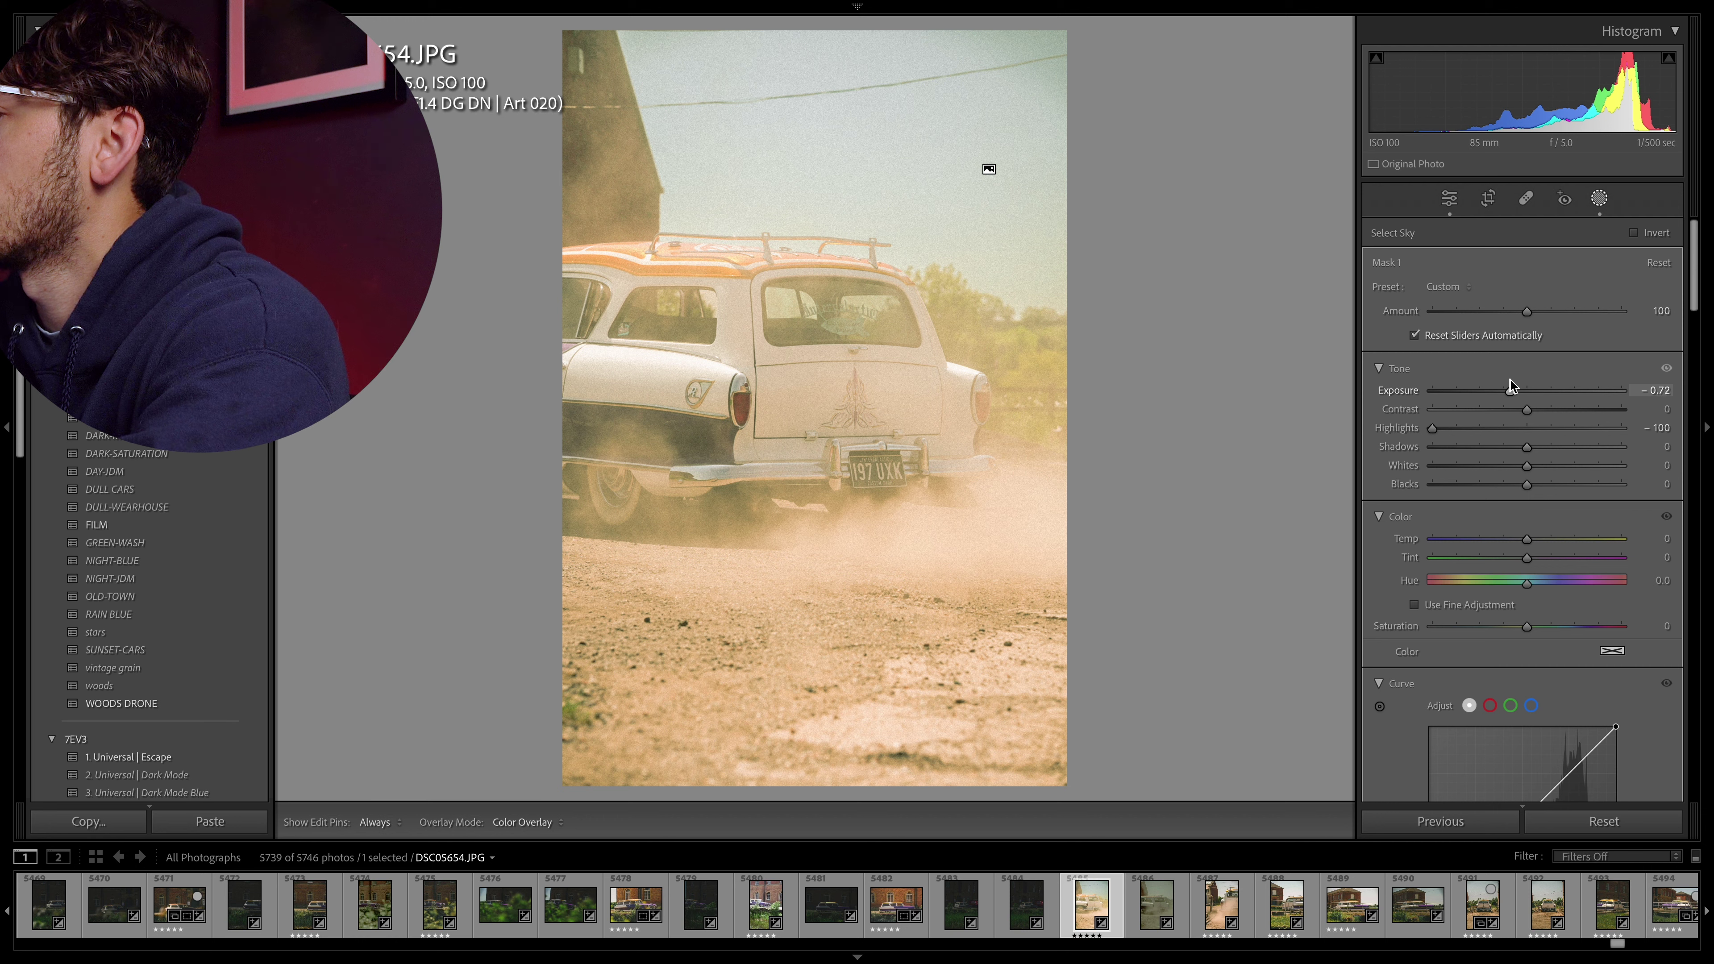
left_click_drag(1510, 385, 1510, 386)
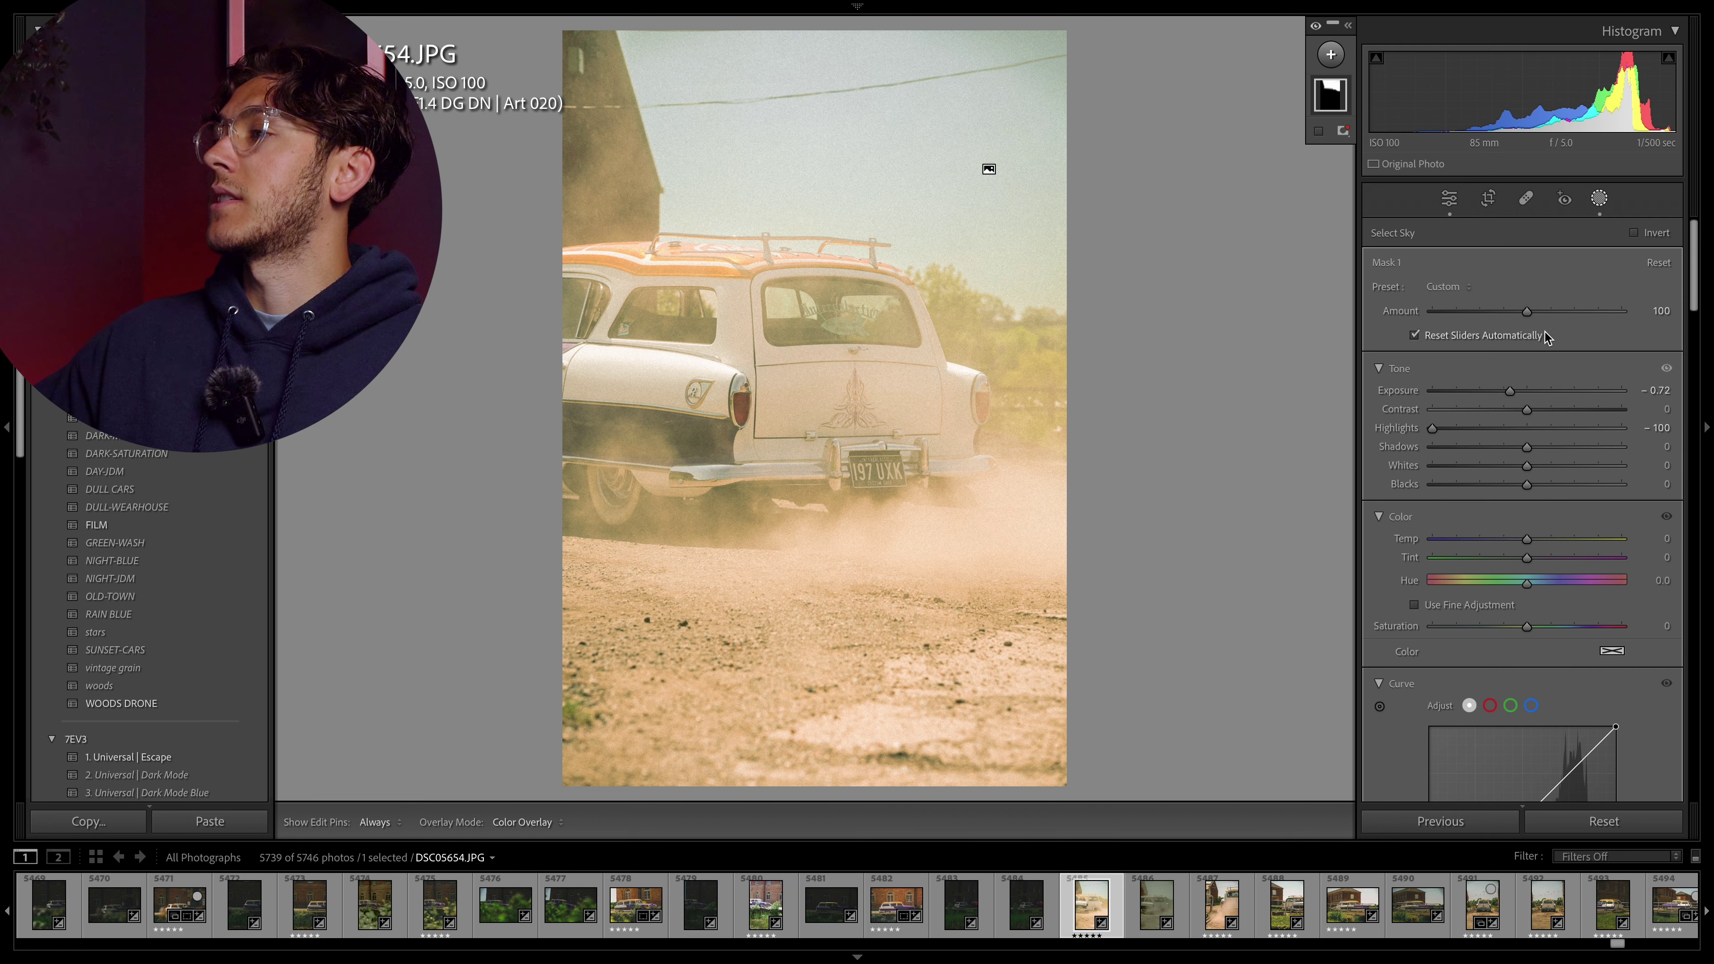
mouse_move(1527, 313)
left_mouse_down()
mouse_move(1555, 312)
mouse_move(1496, 312)
mouse_move(1555, 312)
mouse_move(1520, 314)
left_mouse_up()
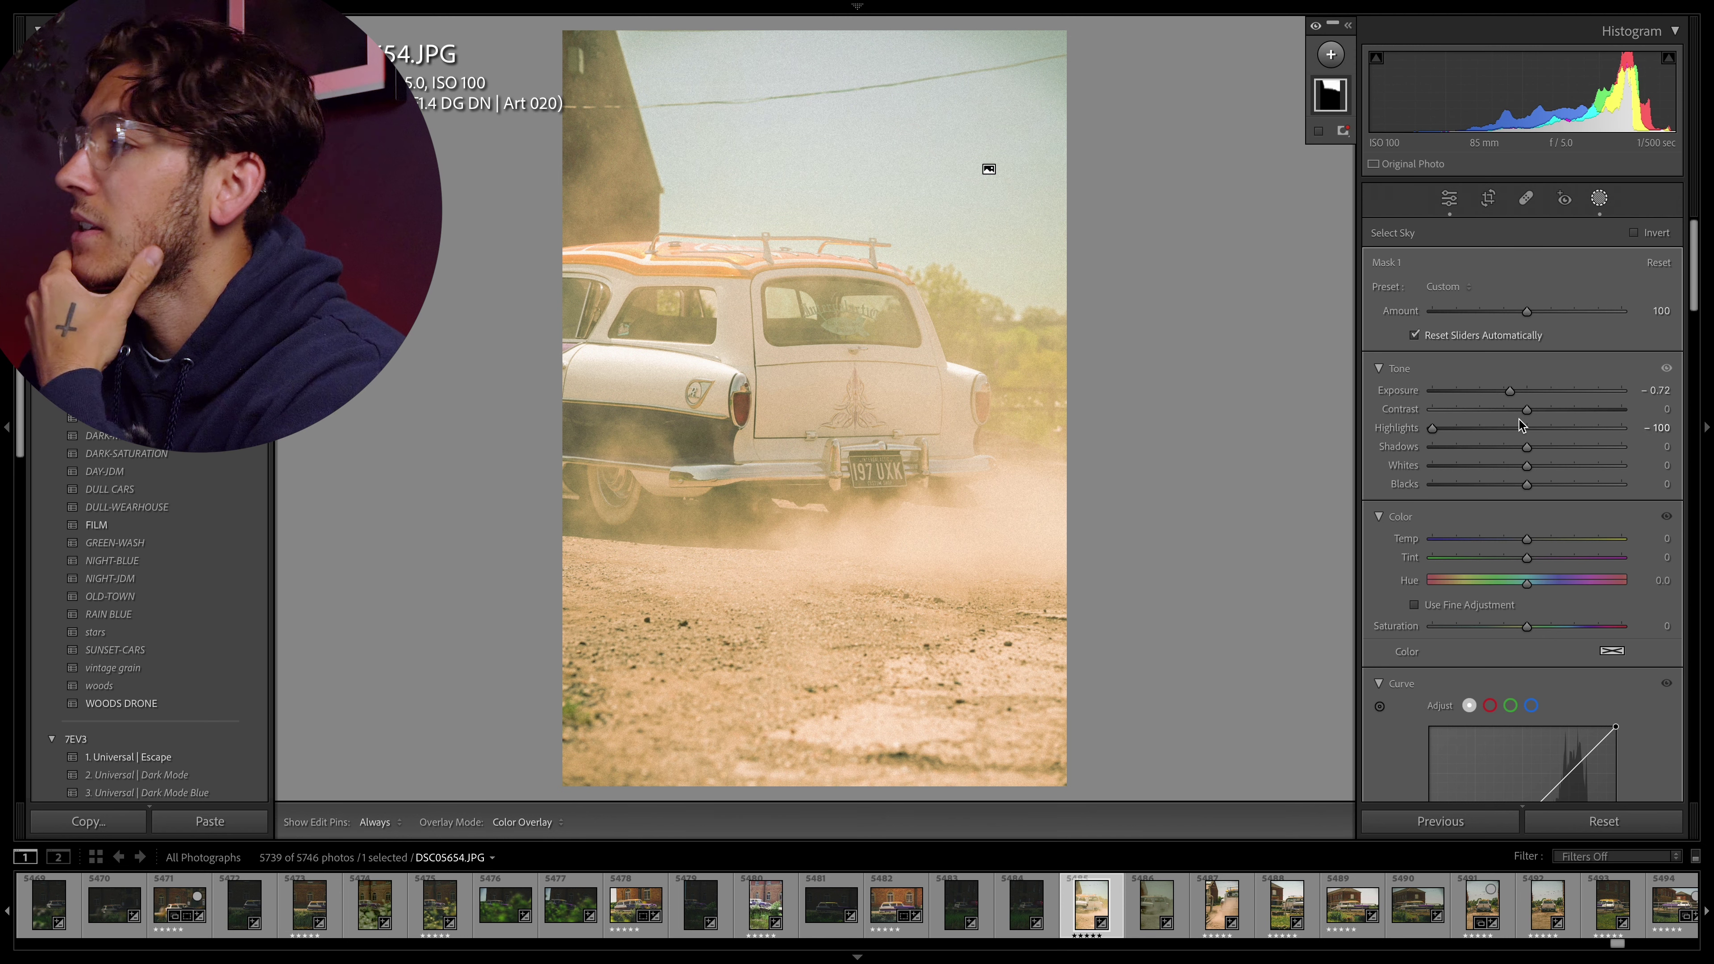
right_click(1330, 84)
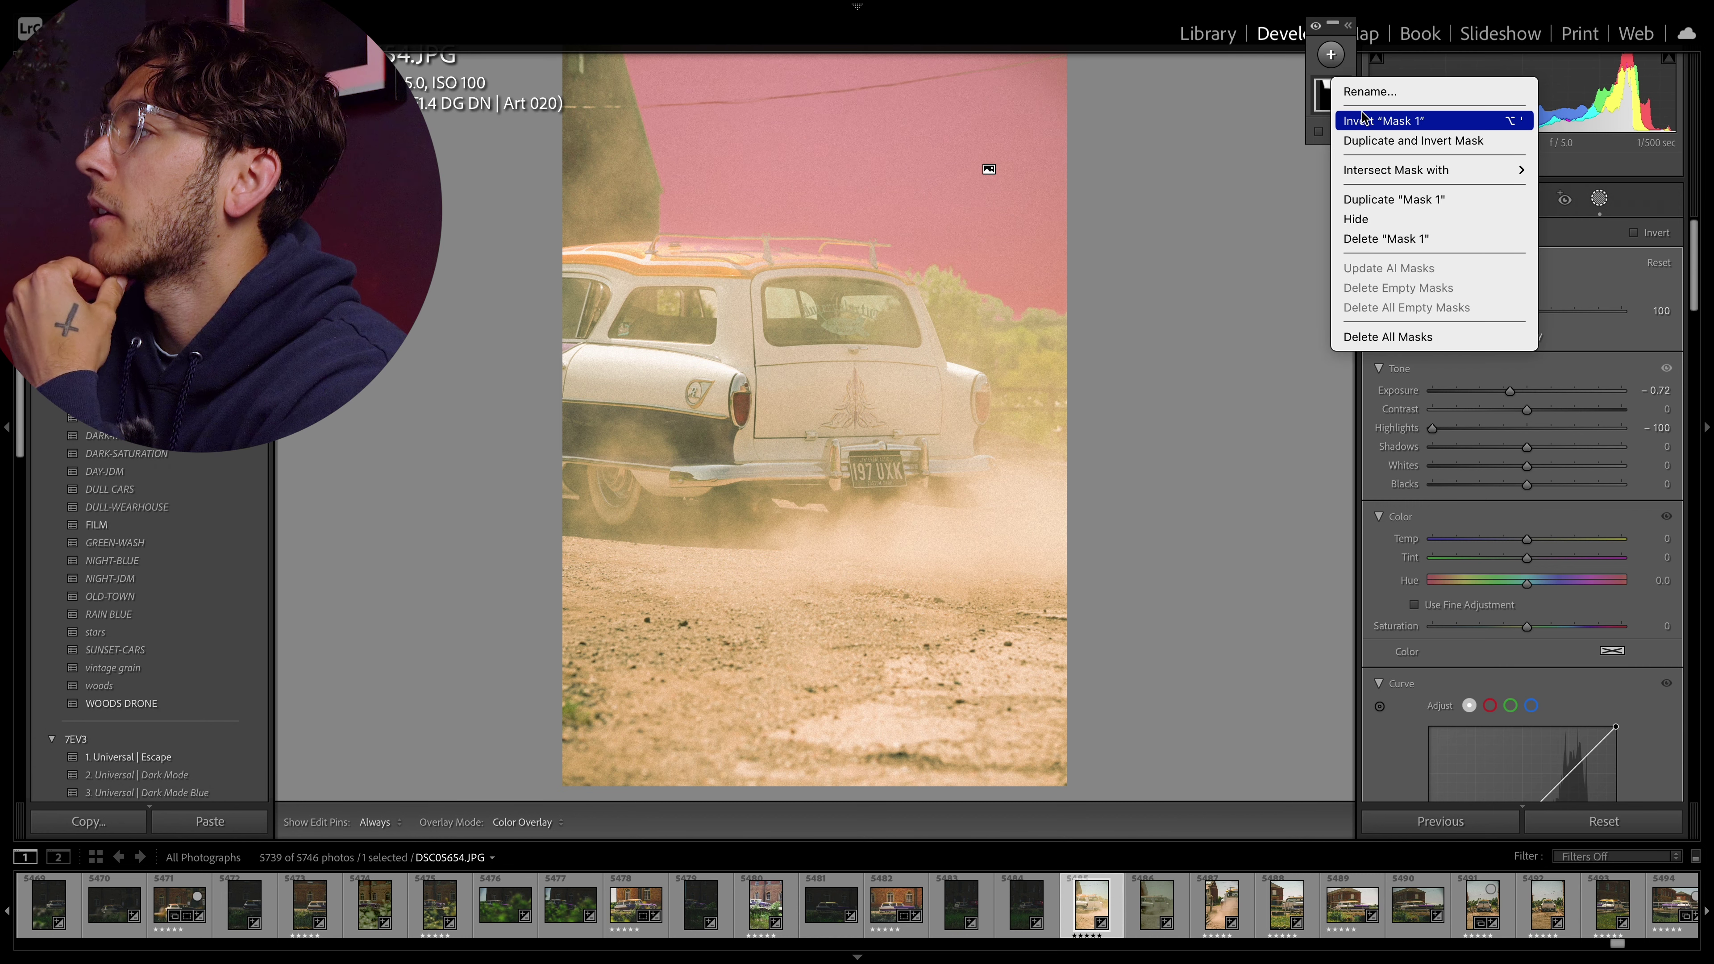
left_click(1387, 238)
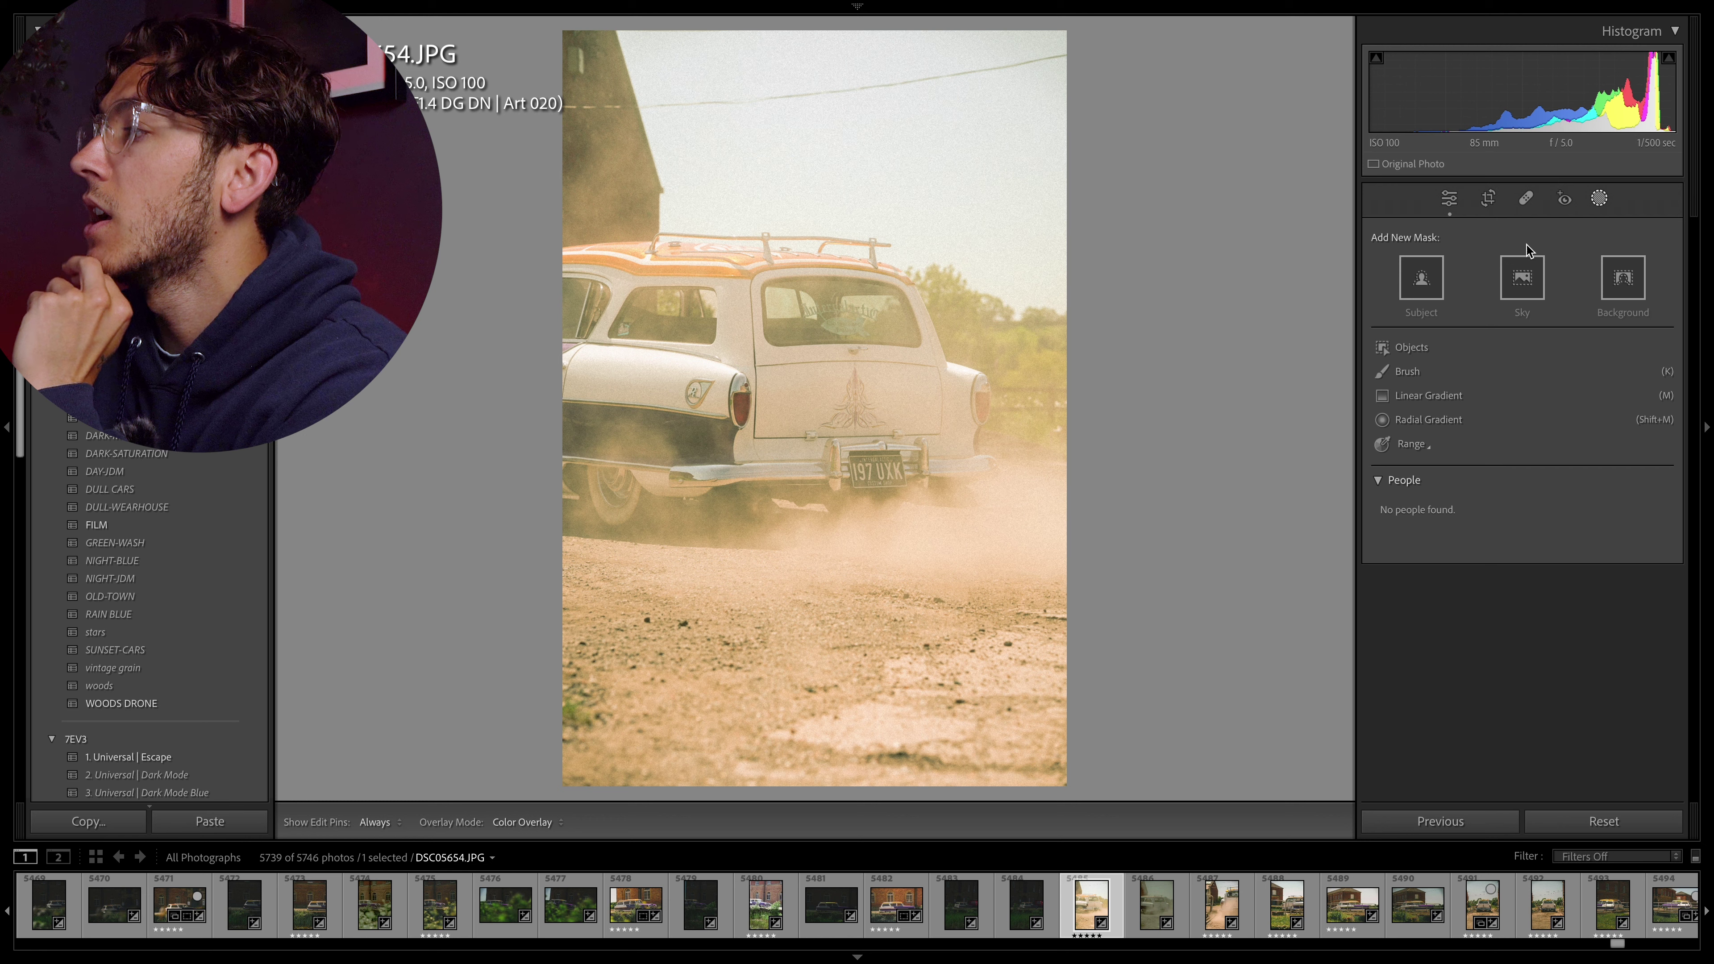
- Add a diagonal linear gradient mask from the upper-right sky down to the car, with Highlights -100 and Exposure -0.68
left_click(1422, 394)
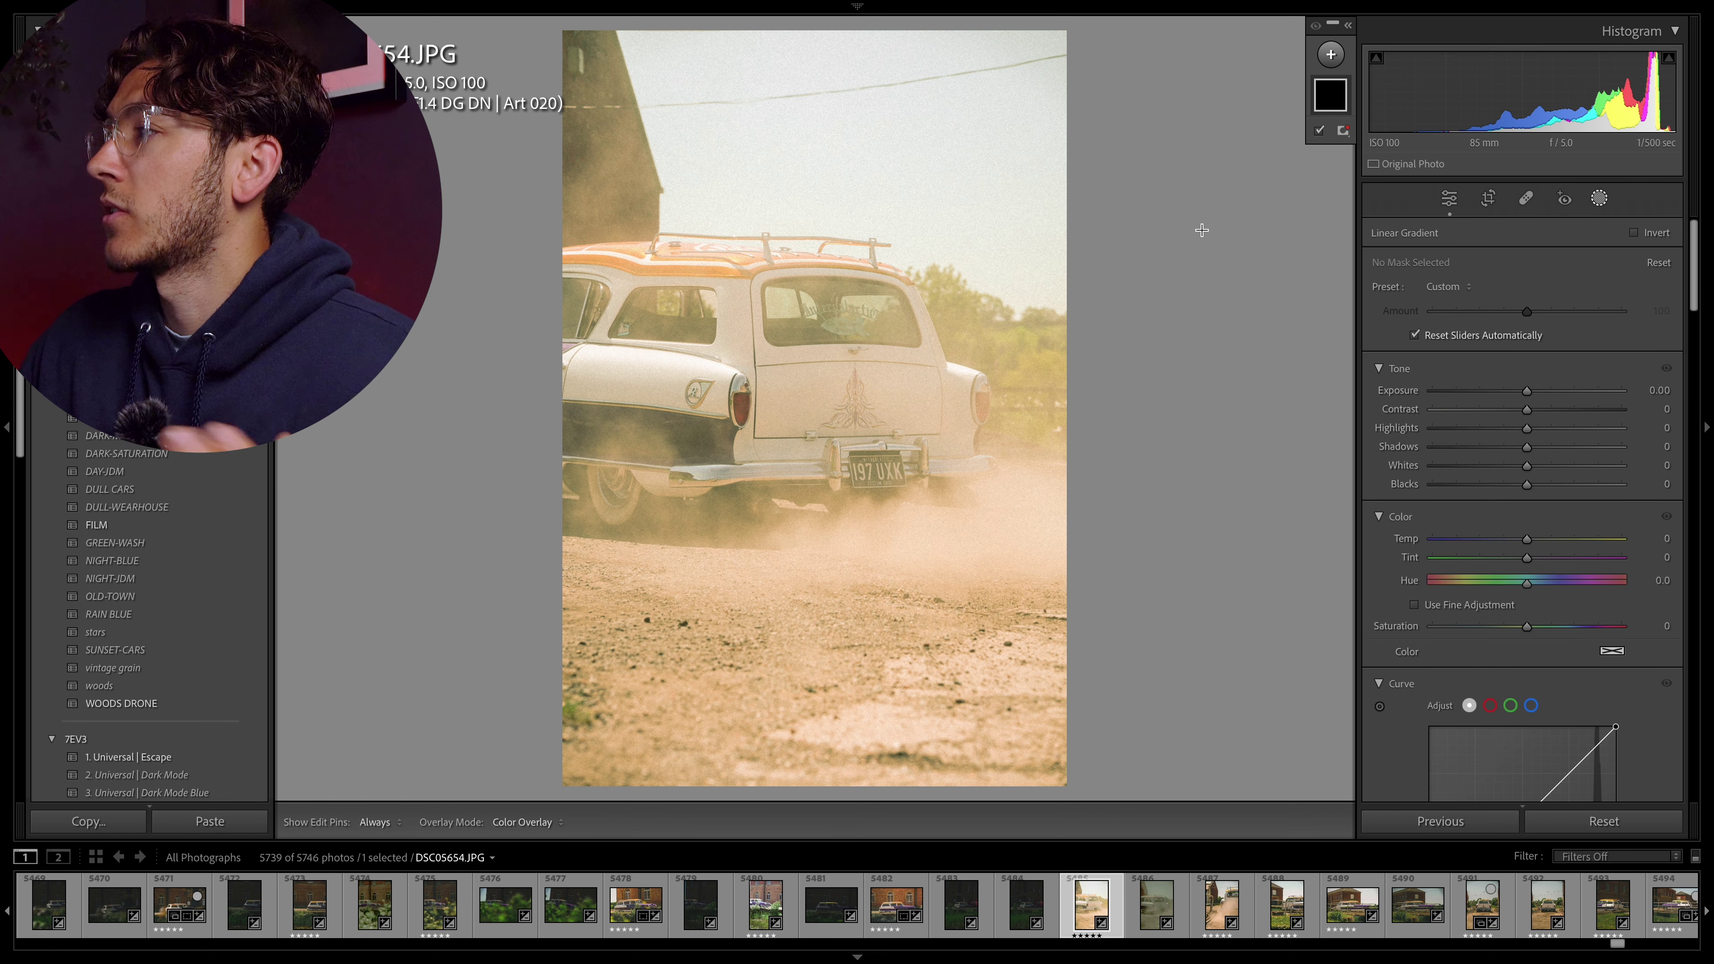
left_click_drag(922, 91, 616, 506)
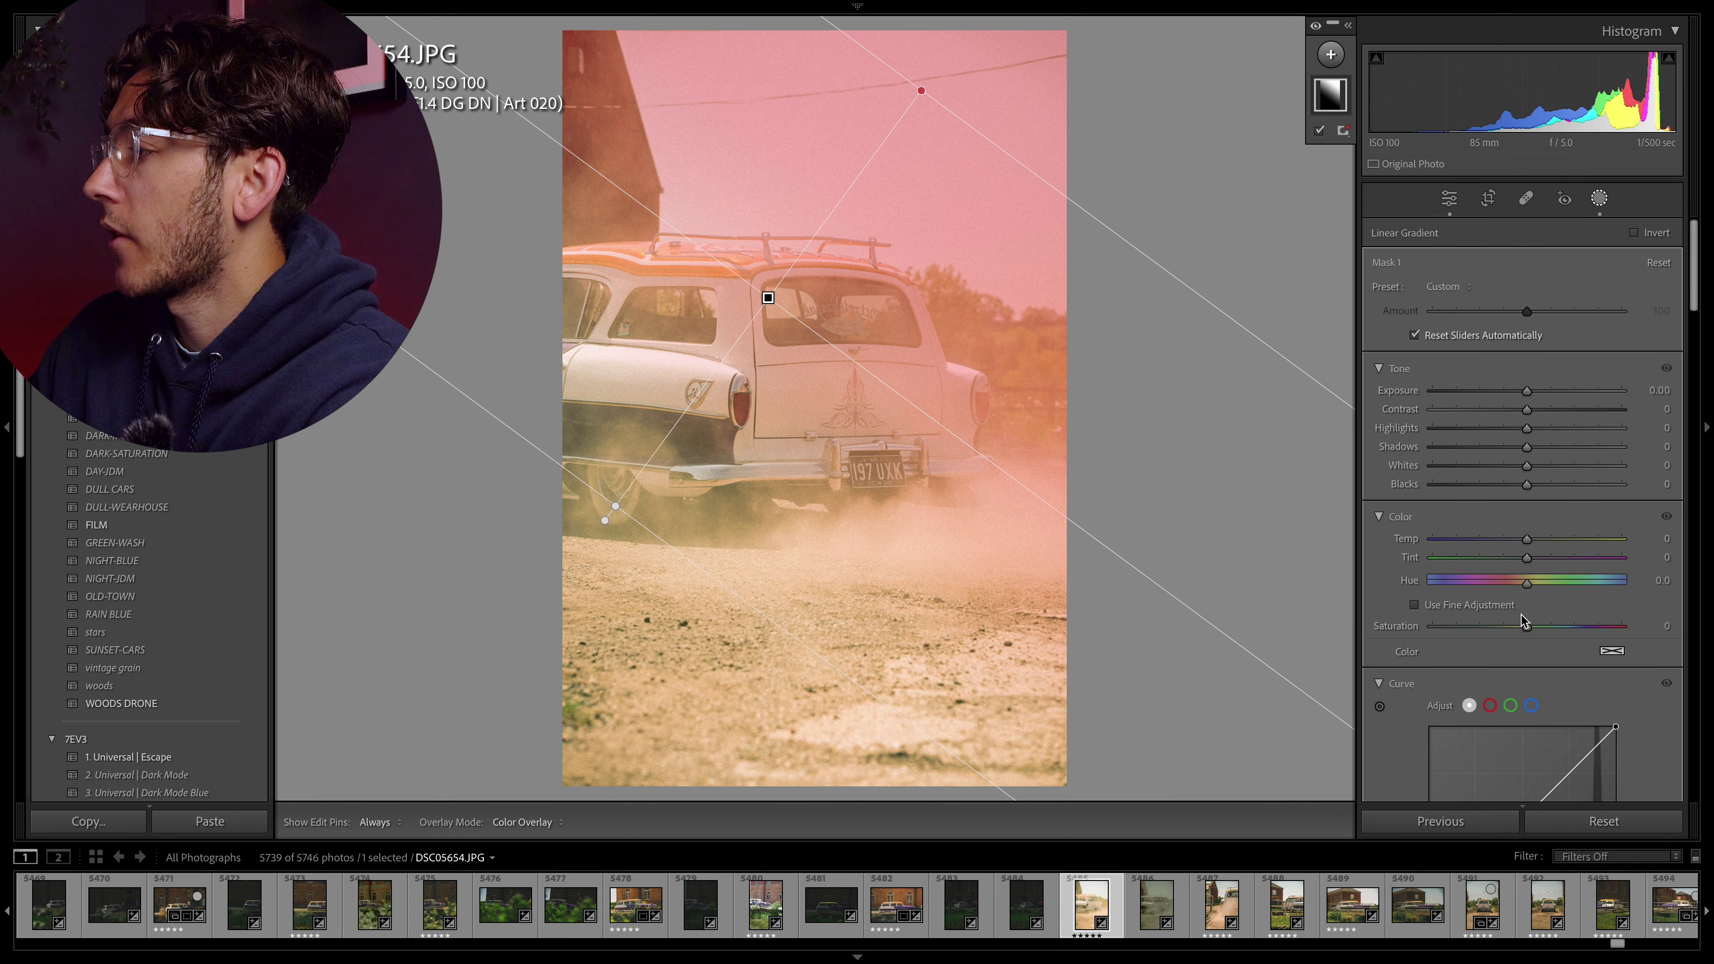
left_click_drag(1529, 427, 1379, 430)
left_click_drag(1527, 390, 1510, 393)
left_click_drag(618, 508, 764, 390)
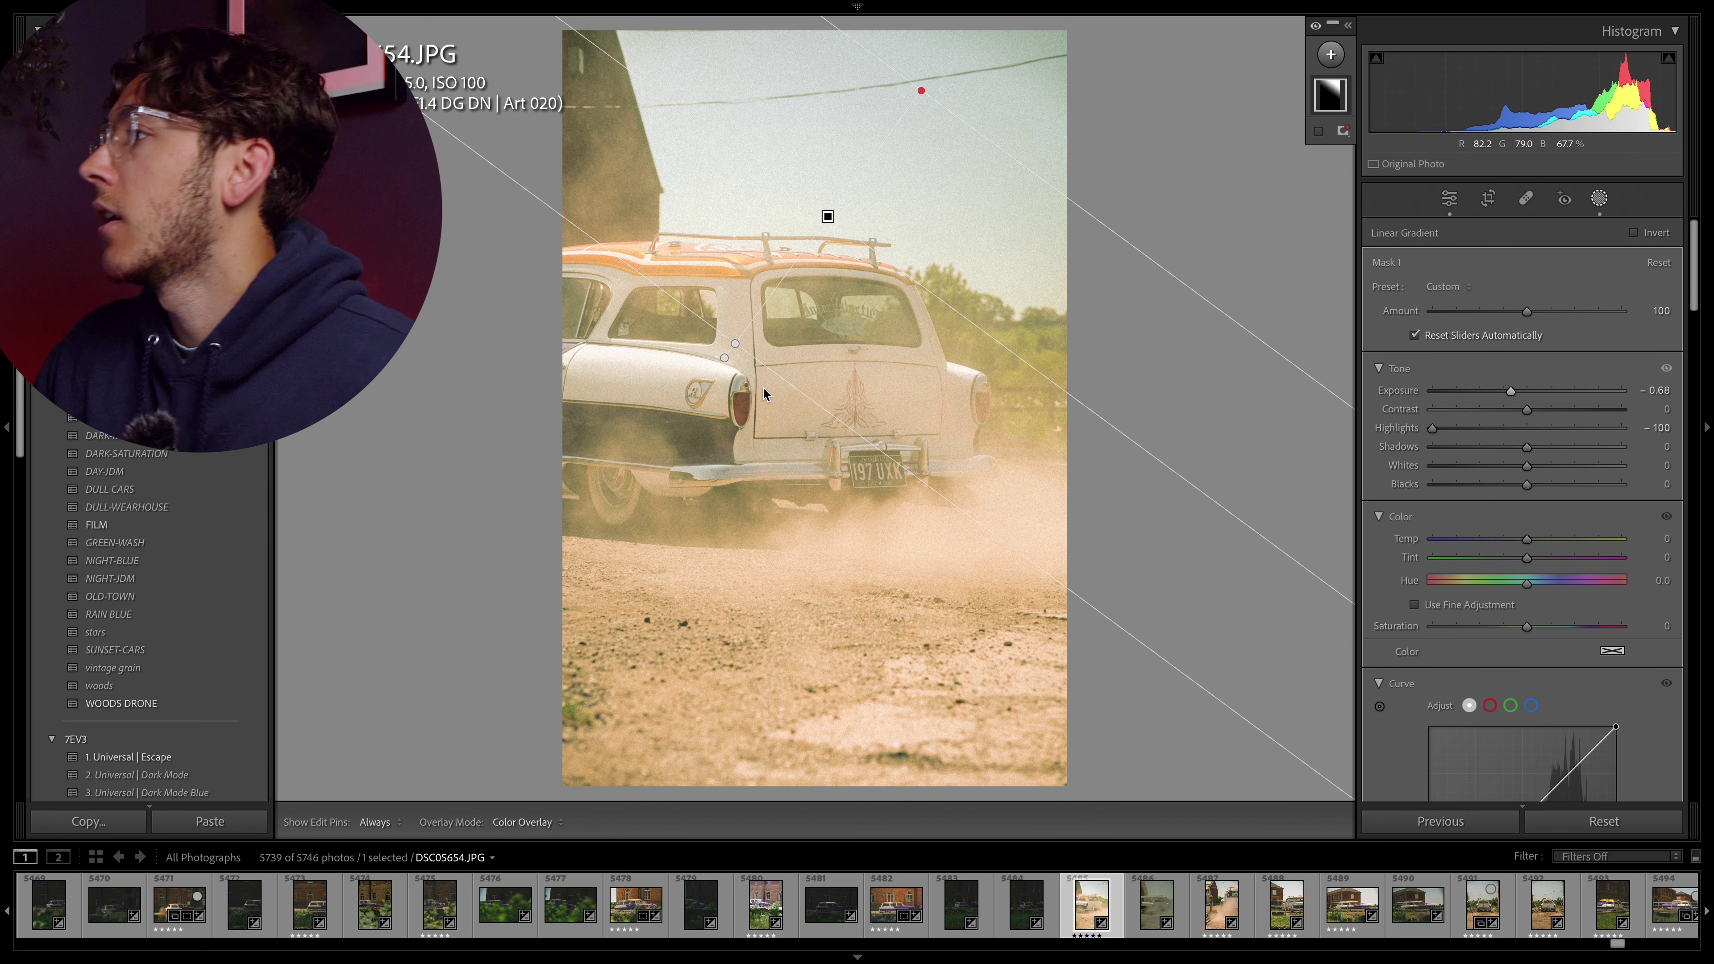
- Add a second linear gradient rising from the dirt foreground, with Exposure -0.70, Saturation -6 and Clarity 6
left_click(1331, 54)
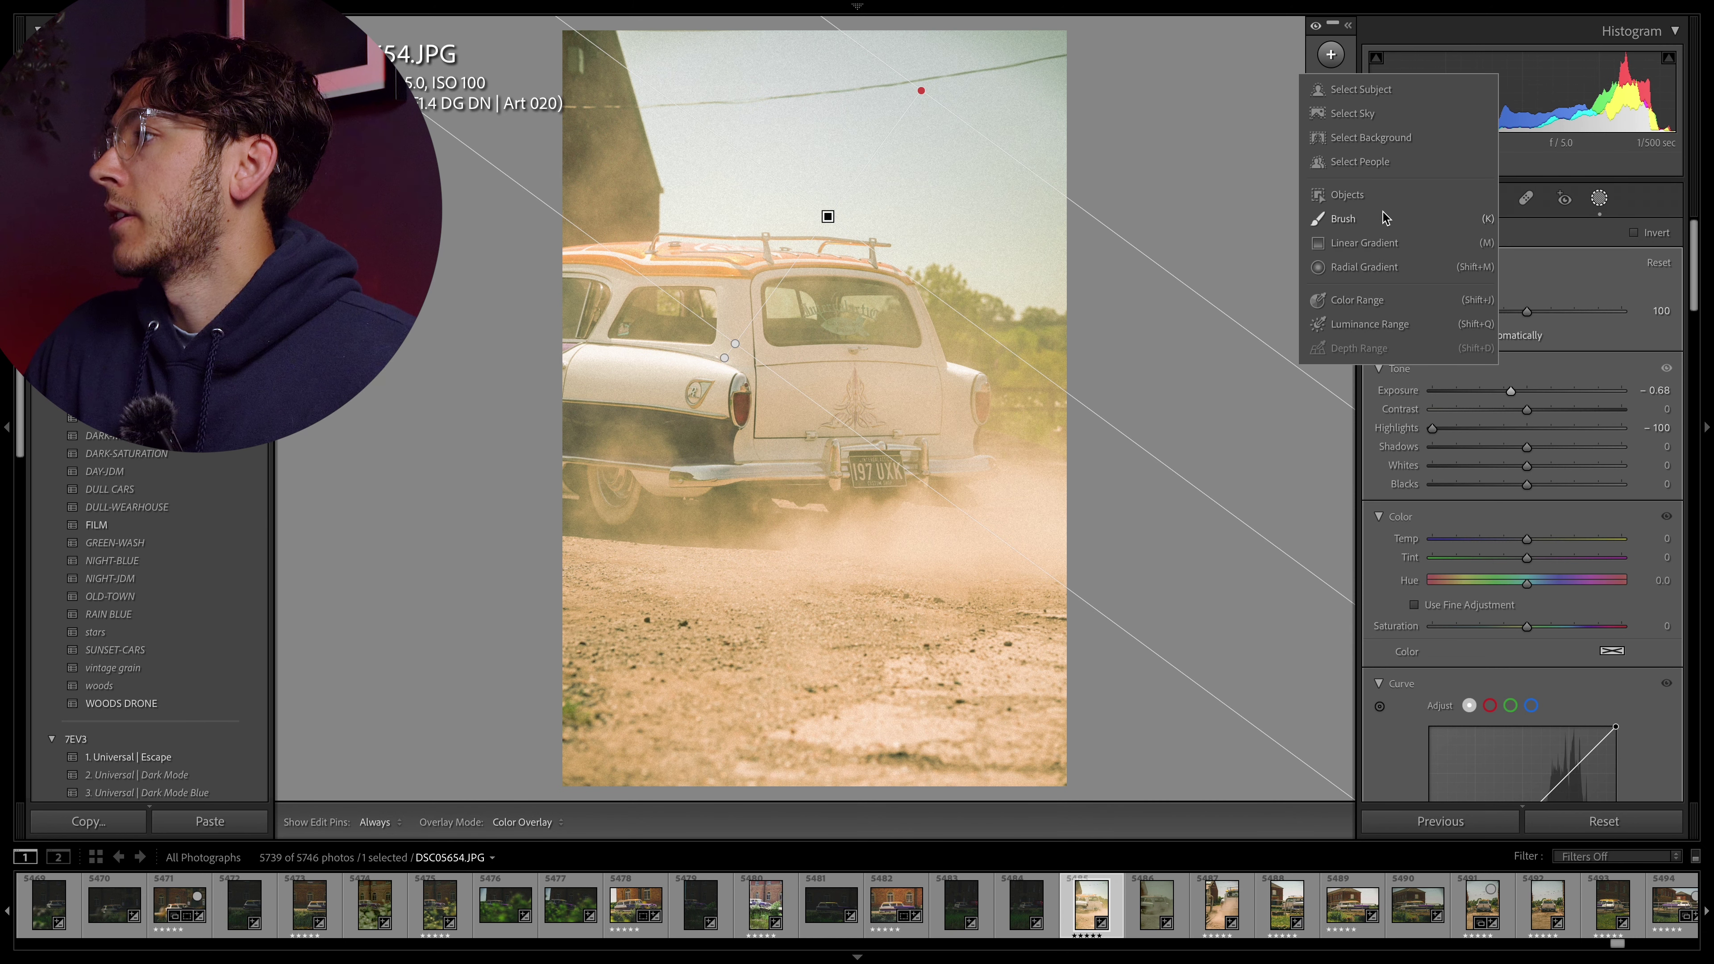
left_click(1363, 243)
left_click_drag(849, 747, 800, 337)
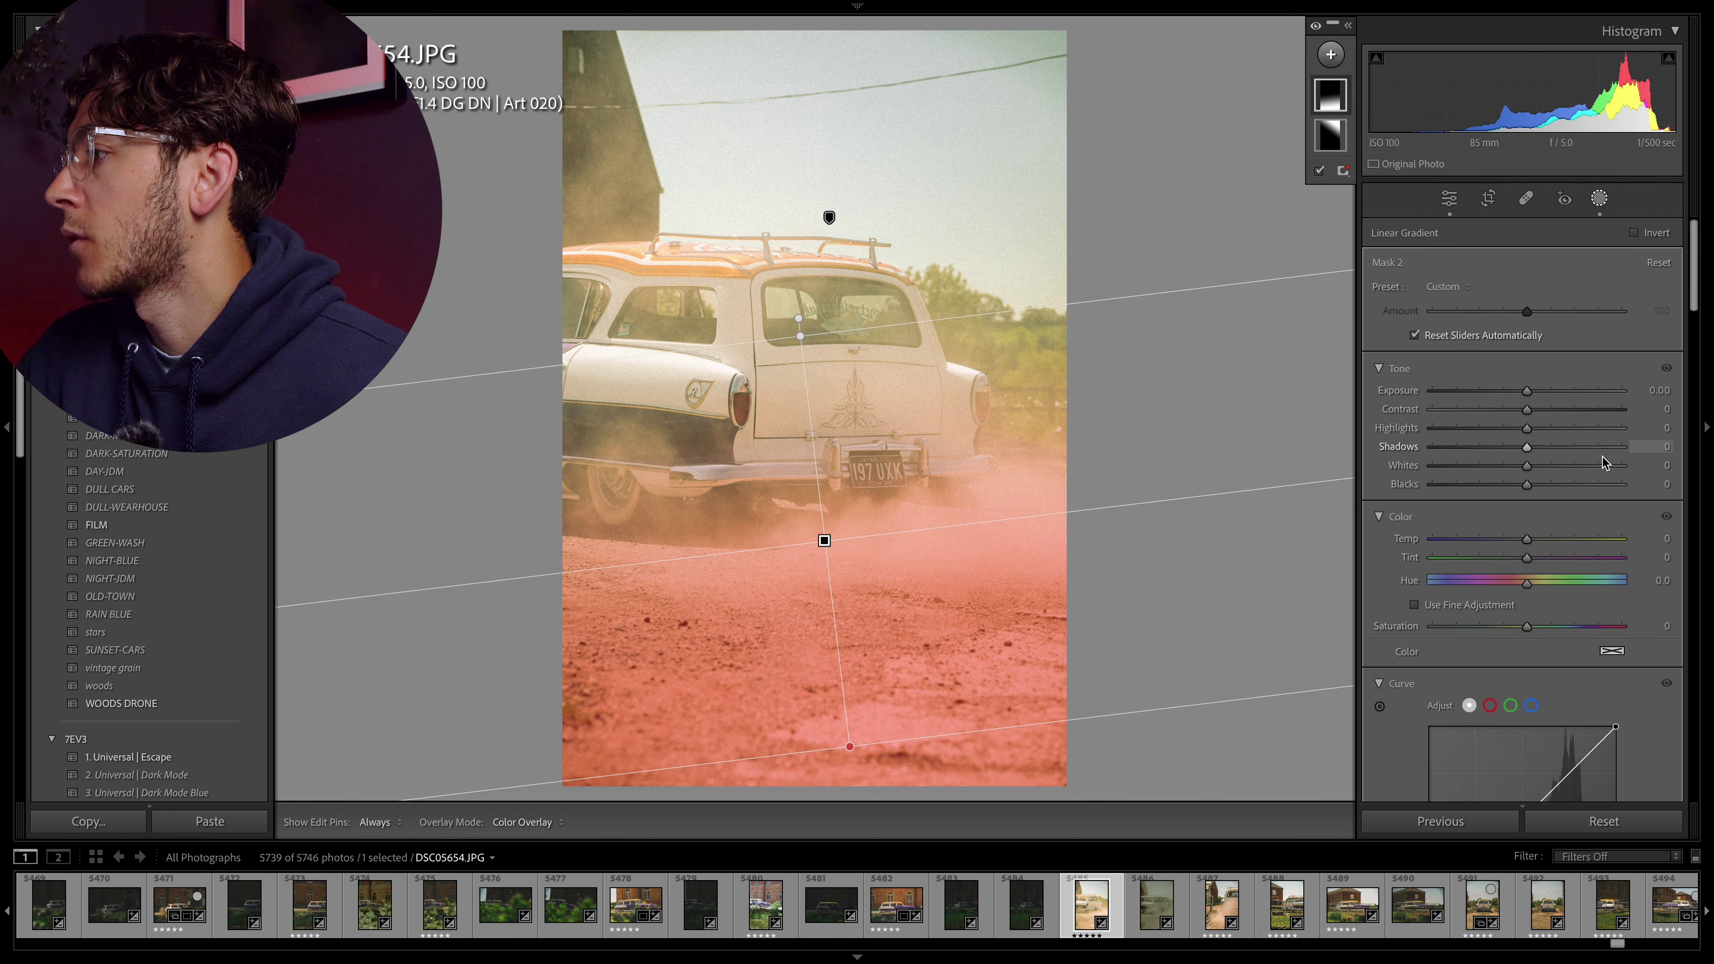
left_click_drag(1529, 395, 1516, 392)
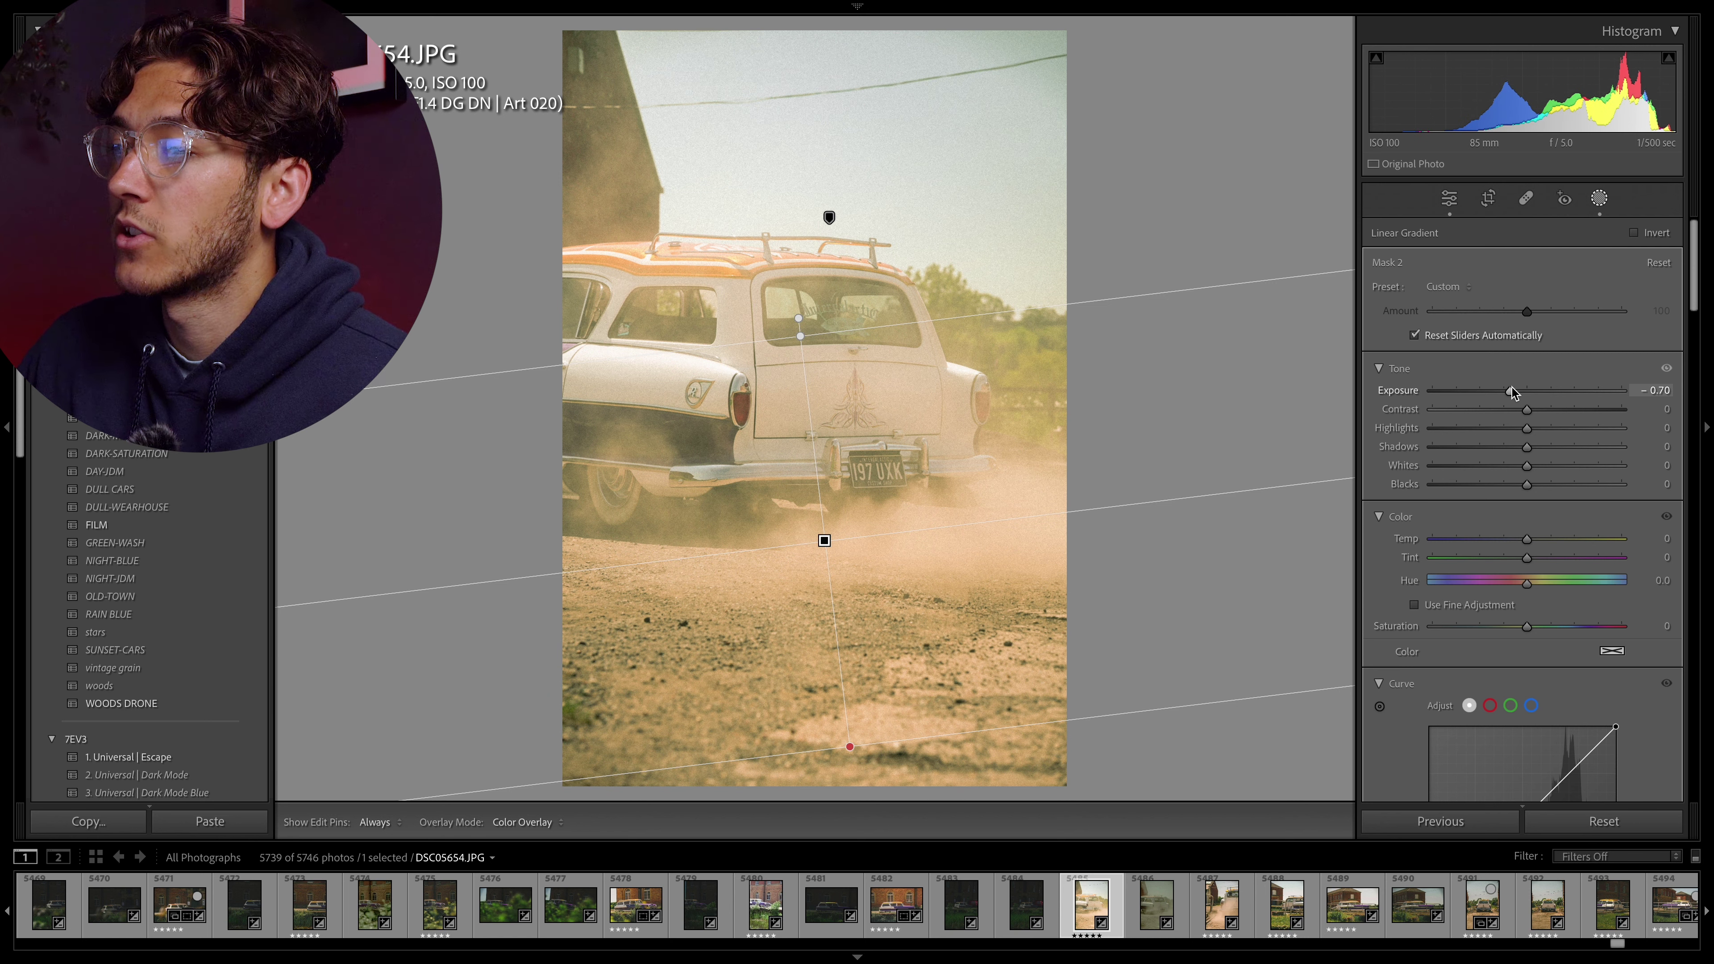
left_click_drag(1527, 626, 1521, 625)
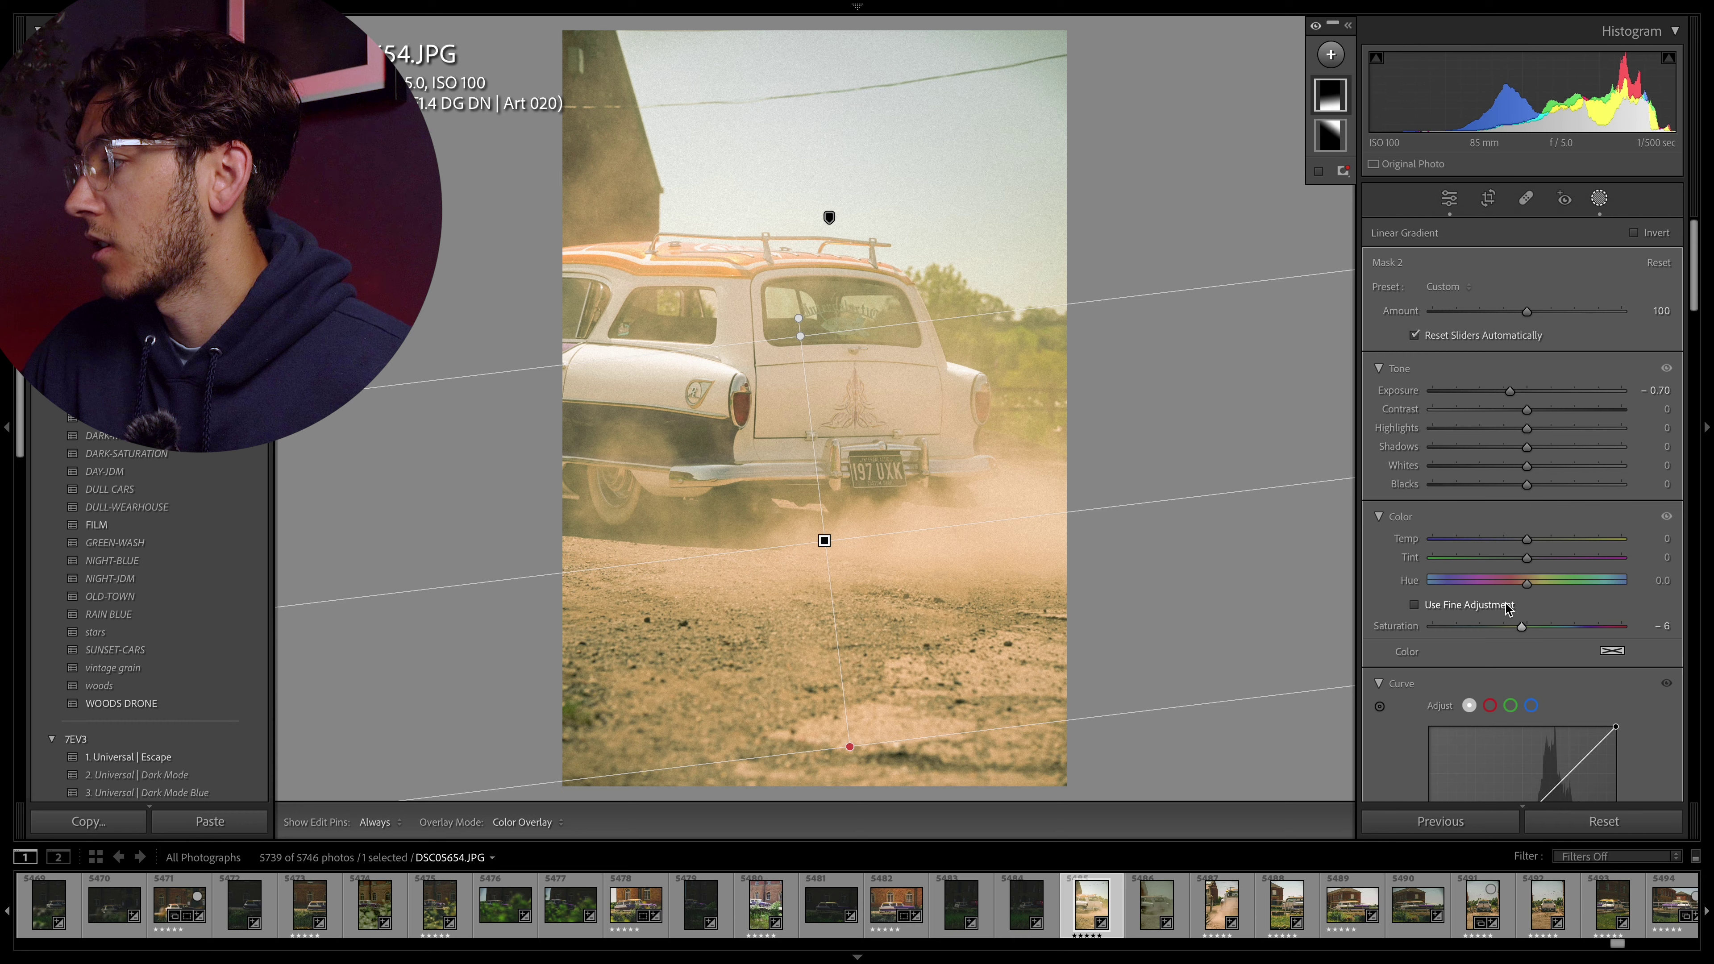
scroll(1512, 601, "down", 10)
left_click_drag(1530, 526, 1532, 525)
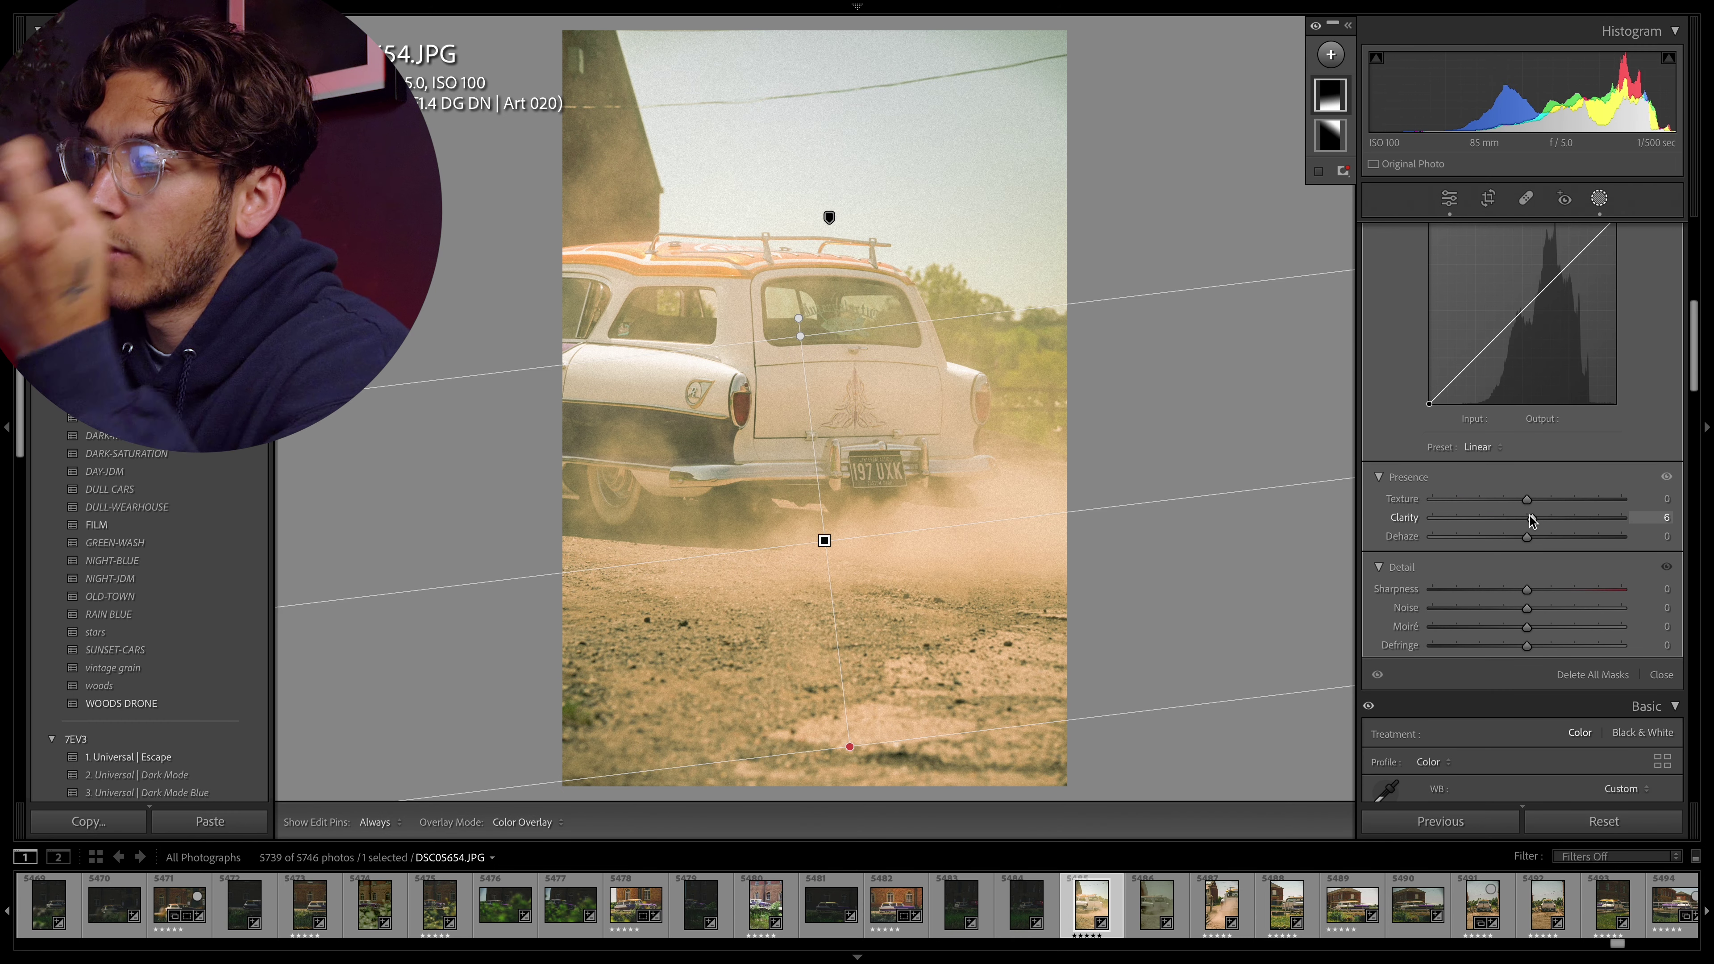
- Add a third linear gradient from the photo's left edge to the middle of the car, with Exposure -0.44
left_click(1330, 56)
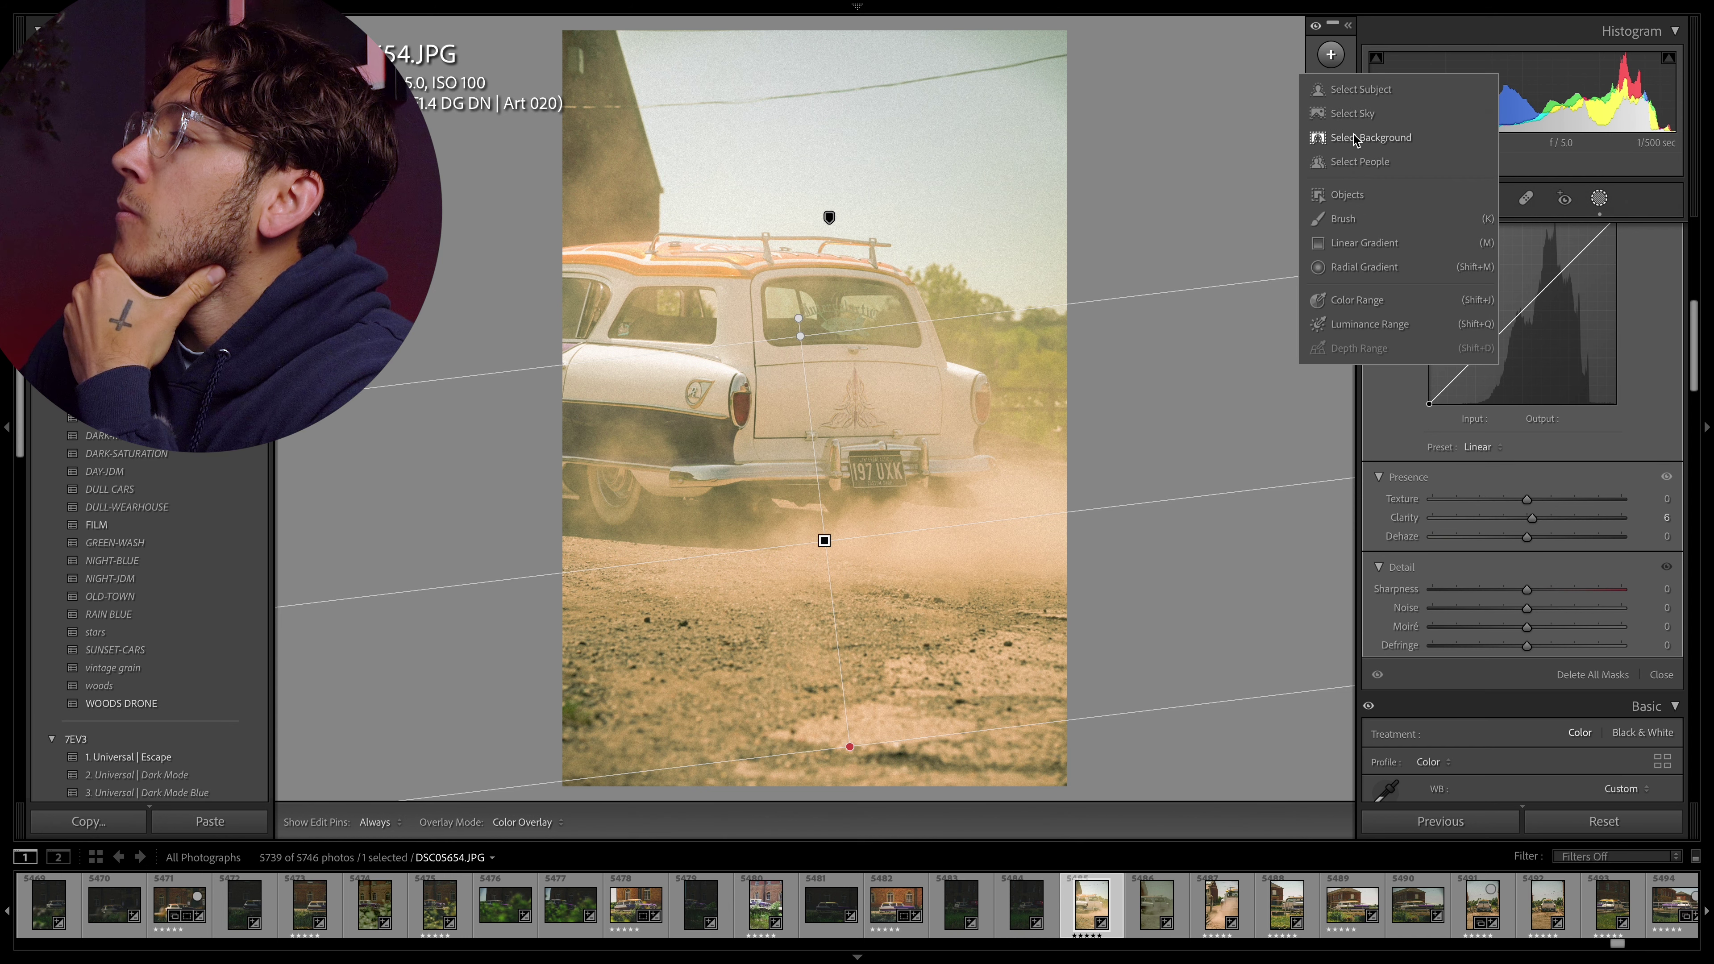
left_click(1359, 242)
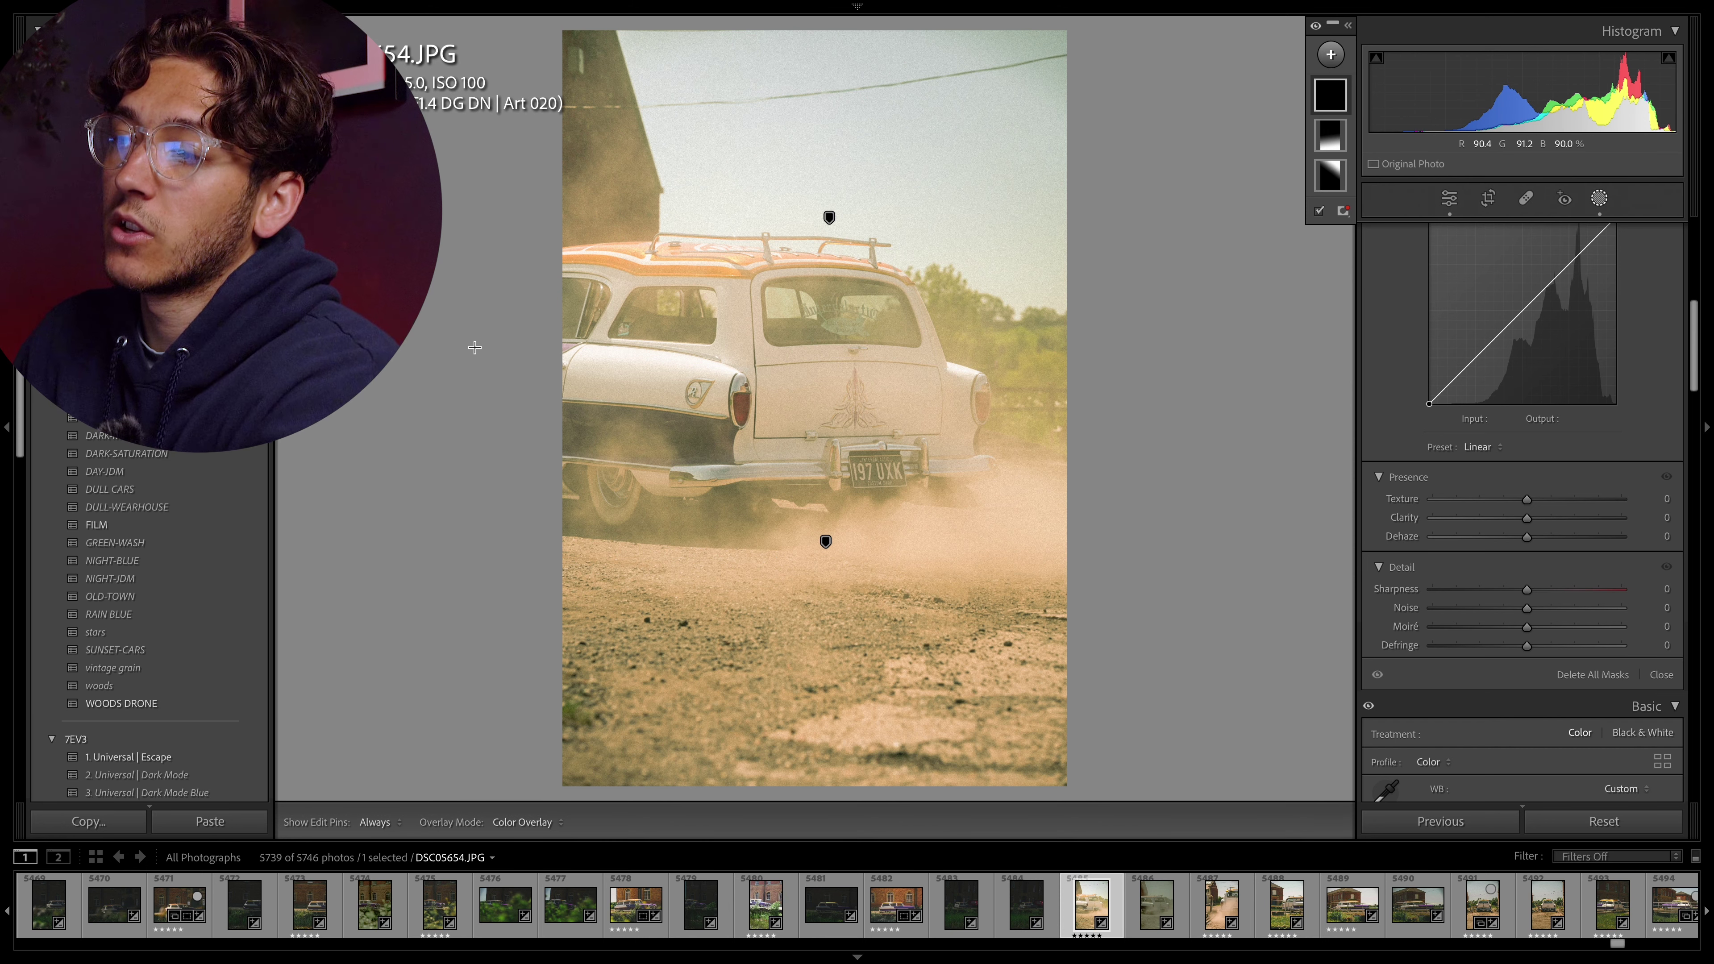
left_click_drag(594, 466, 823, 436)
scroll(1455, 357, "up", 5)
scroll(1454, 356, "up", 2)
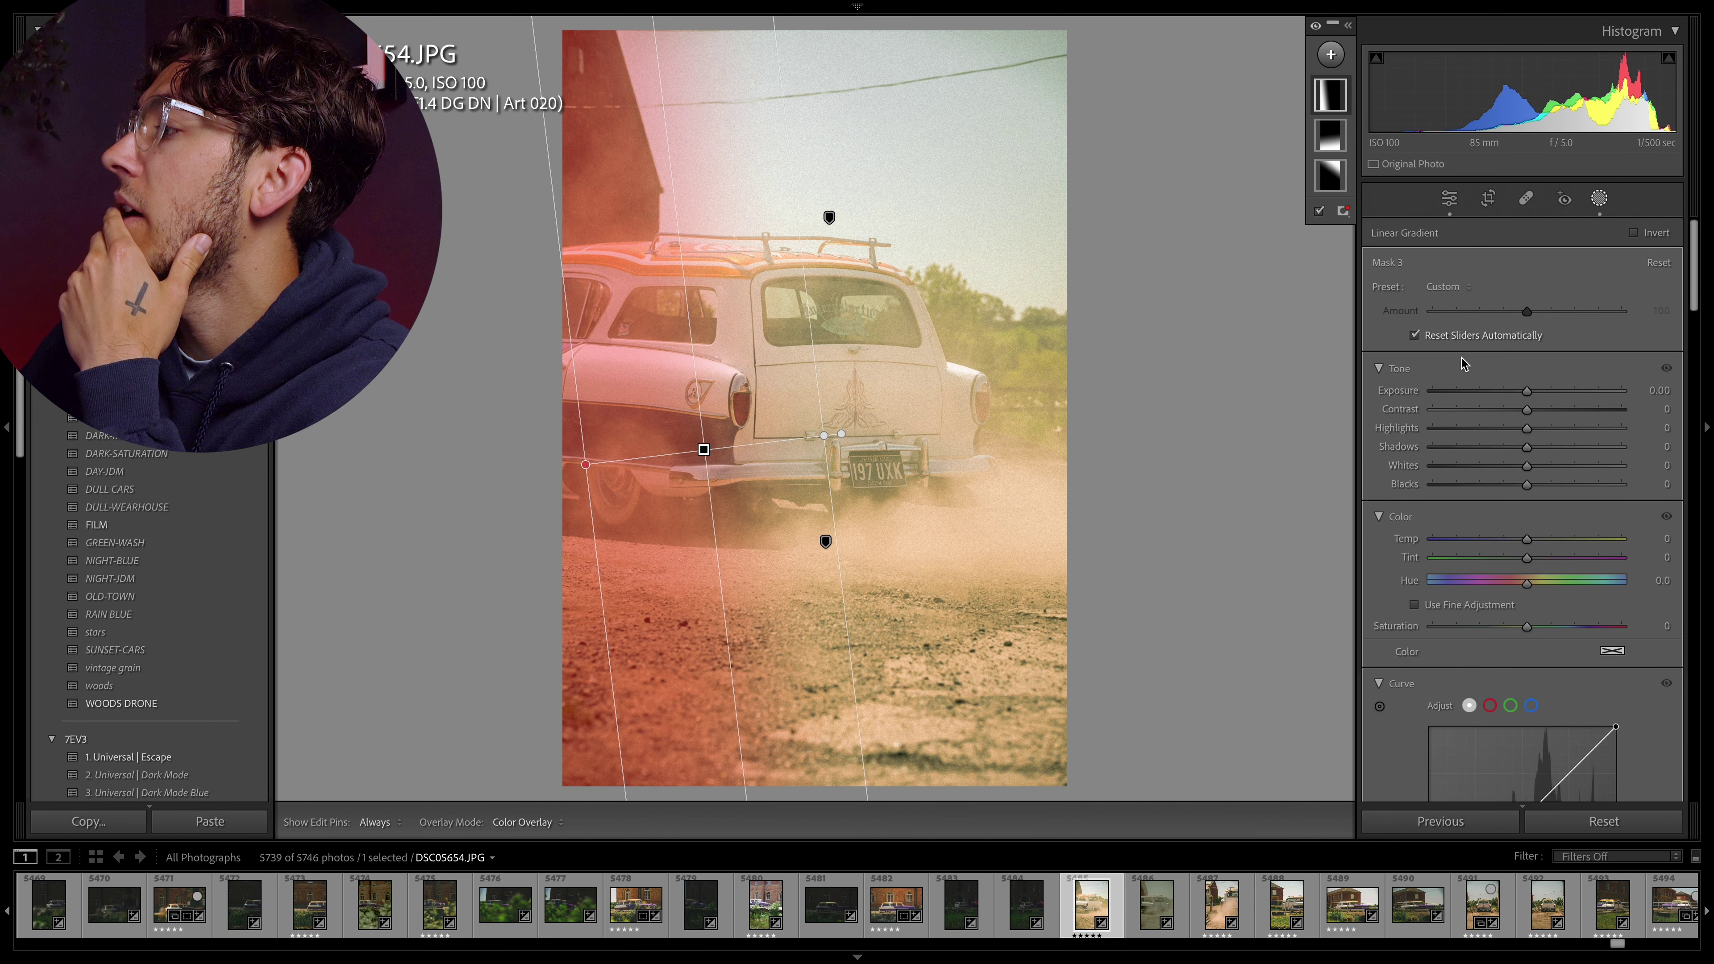
left_click_drag(1527, 391, 1517, 395)
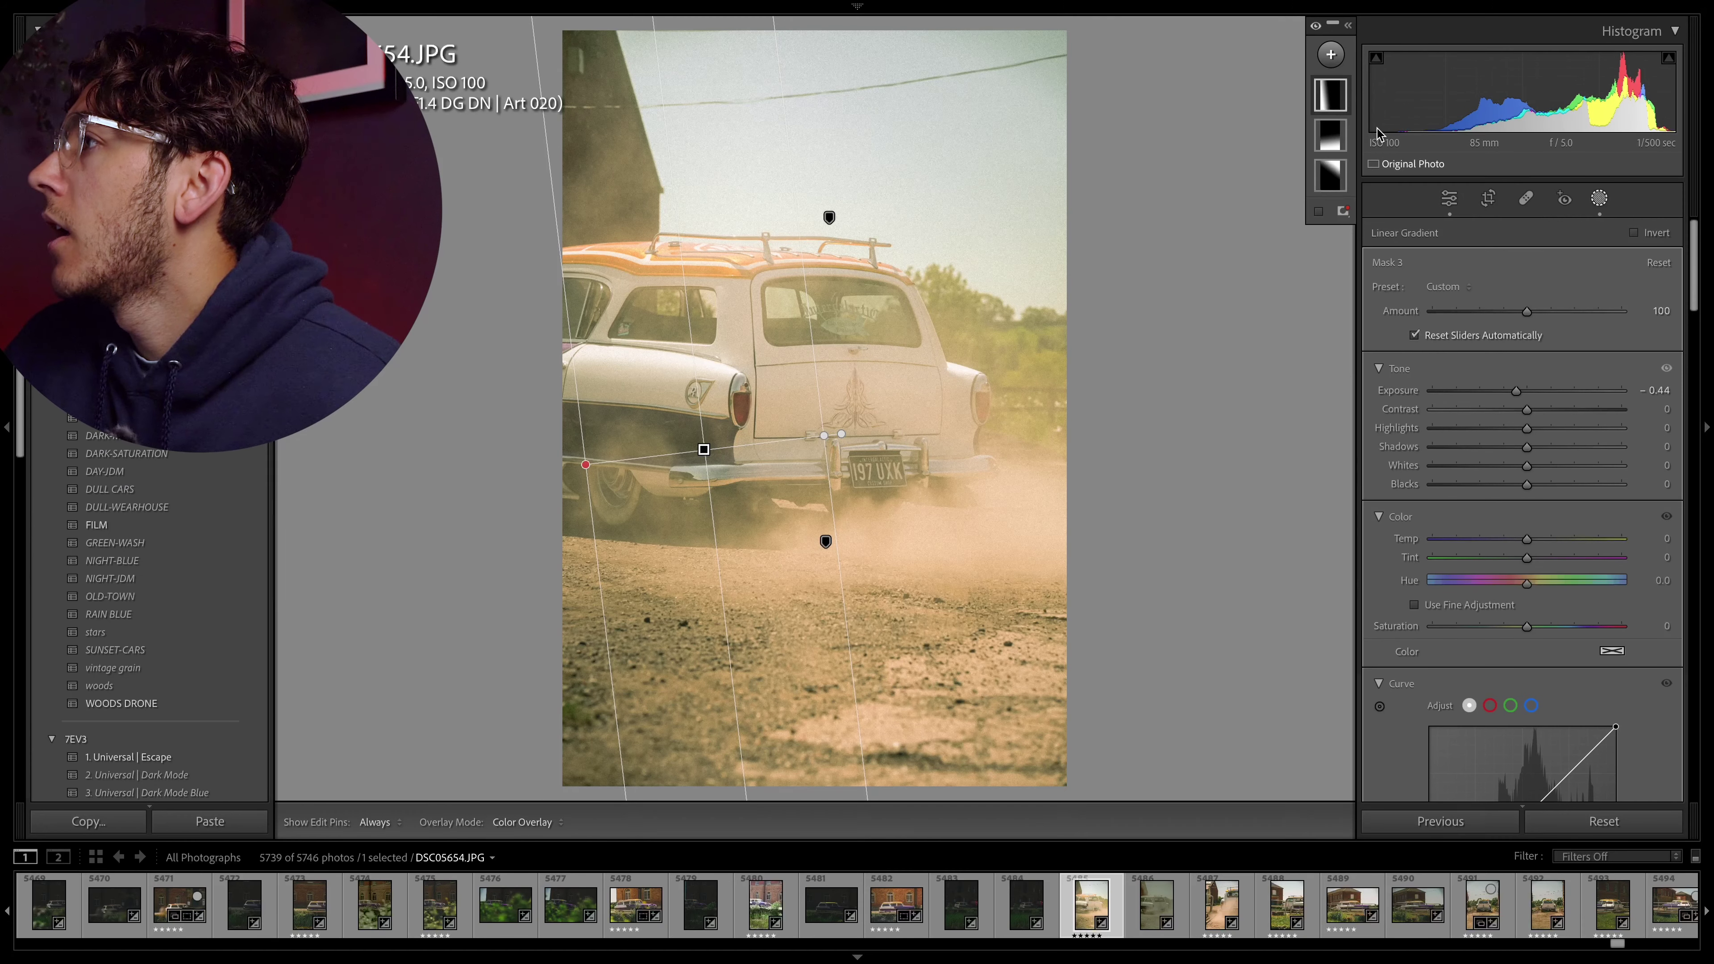
- Mask the car with subject selection and raise the mask's Saturation to 6
left_click(1331, 56)
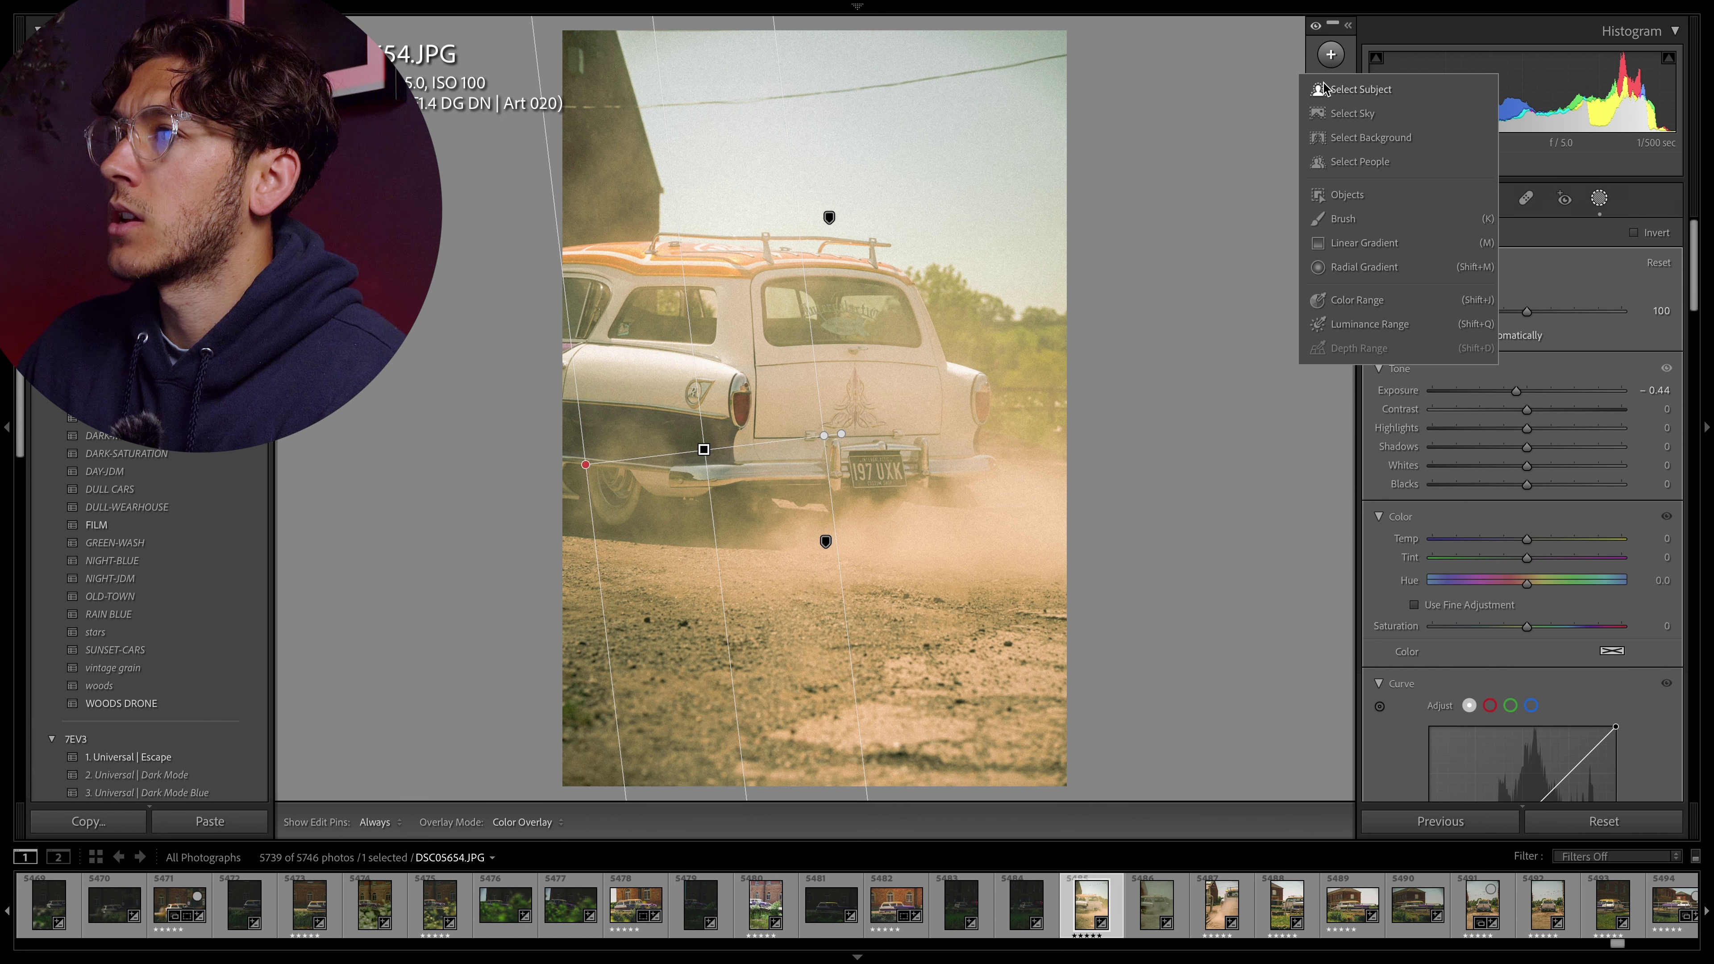
left_click(1375, 95)
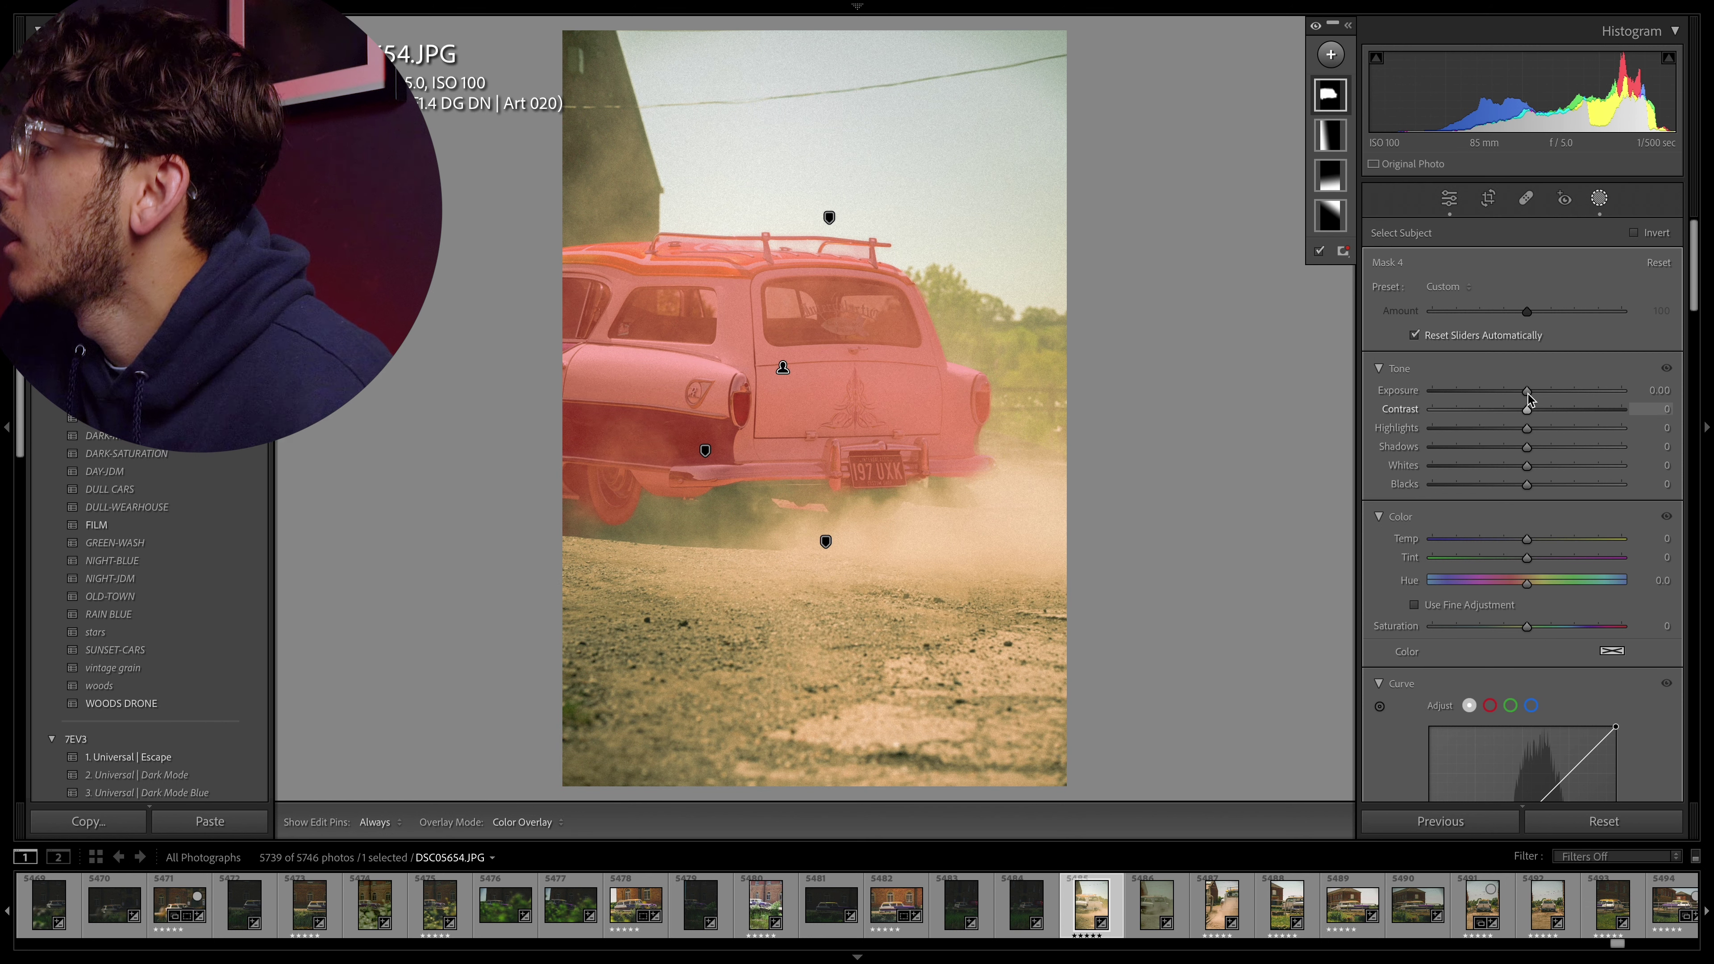
left_click_drag(1528, 628, 1529, 628)
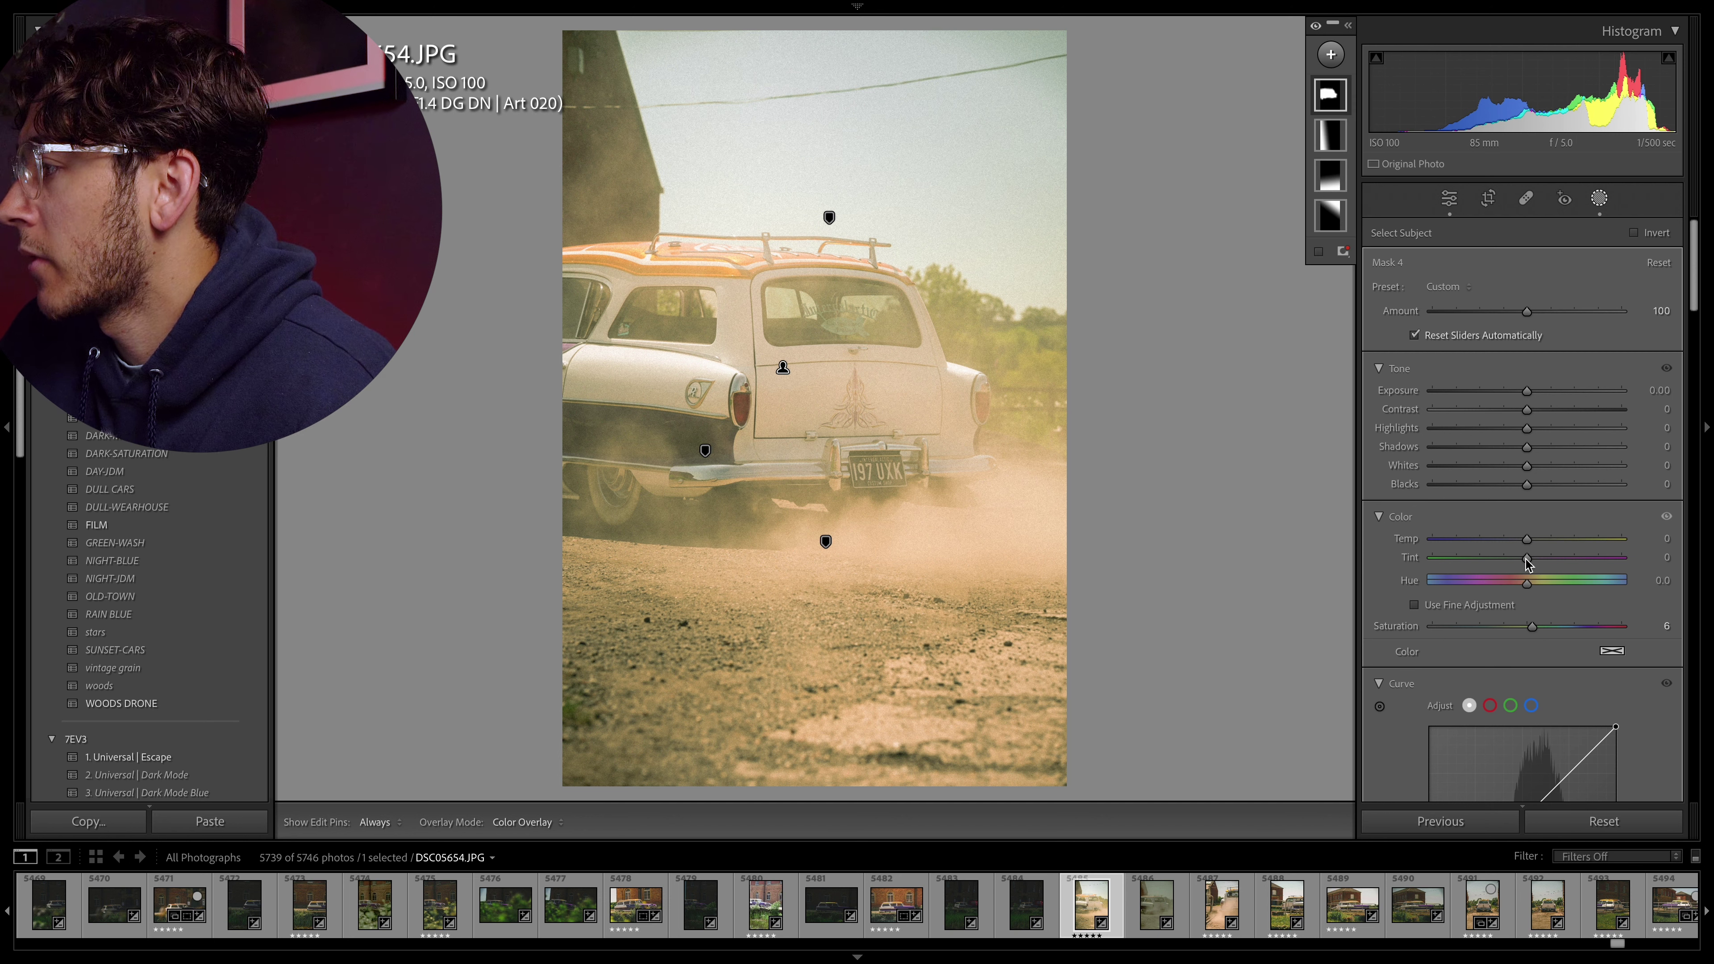
- Try cooler Temp values of -16 and -20 on the car mask, and reset Temp to 0
left_click_drag(1528, 540, 1525, 540)
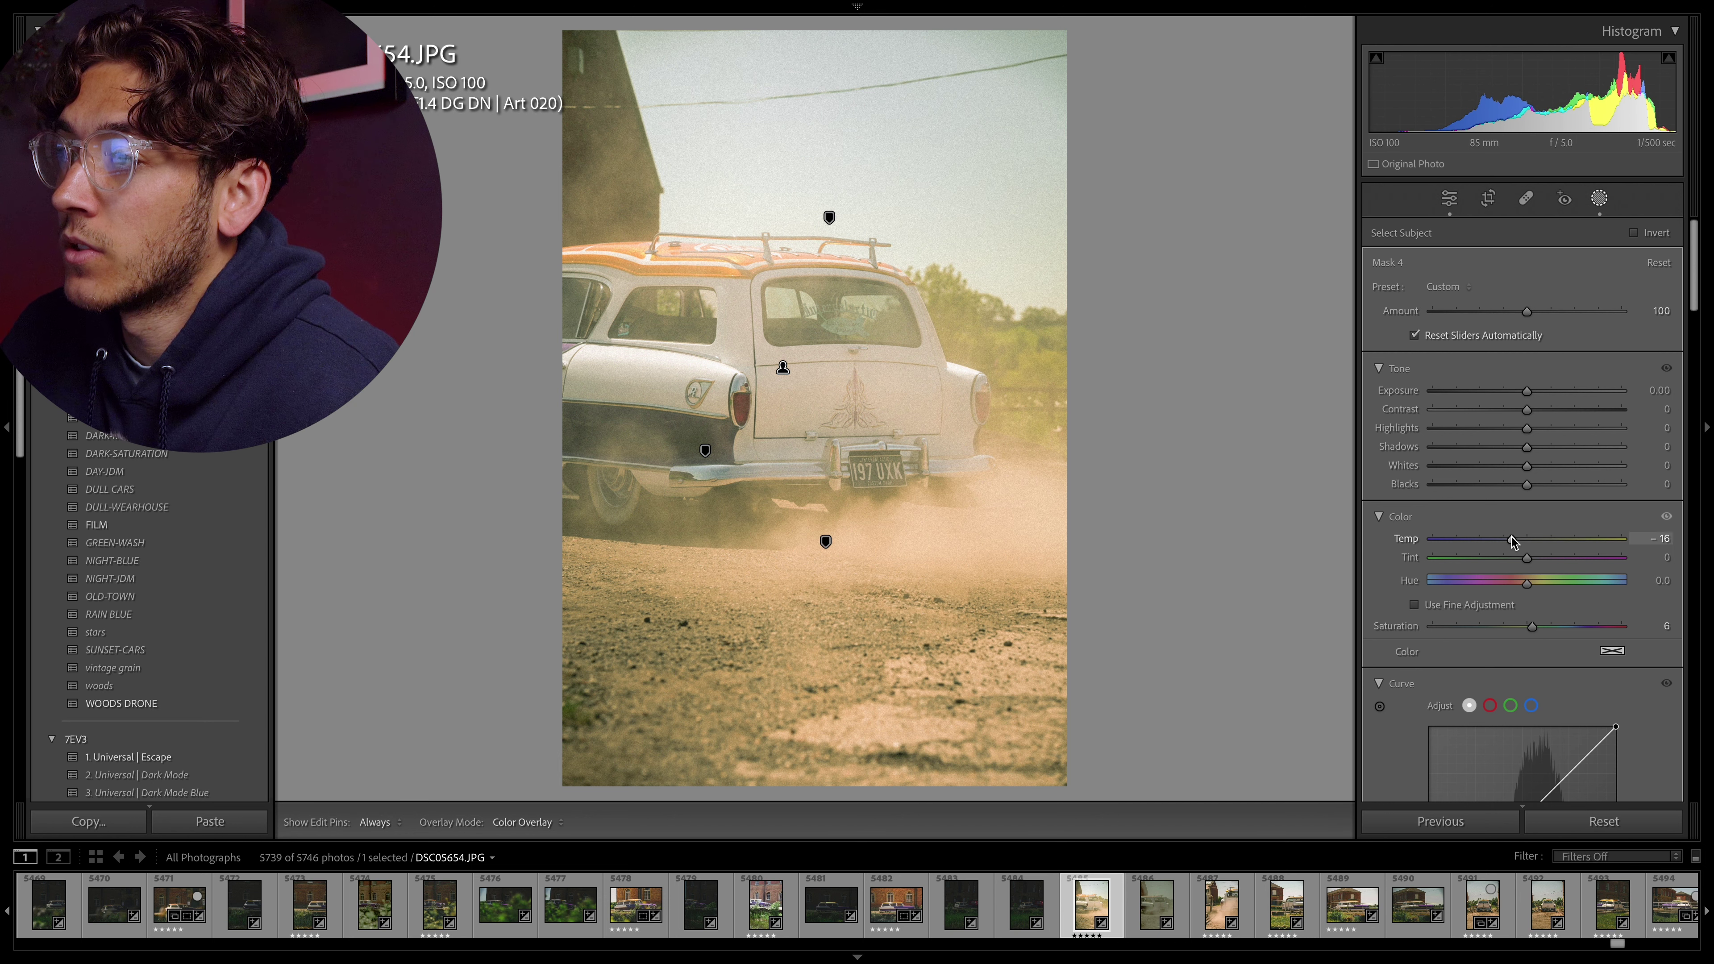
left_click_drag(1532, 538, 1532, 538)
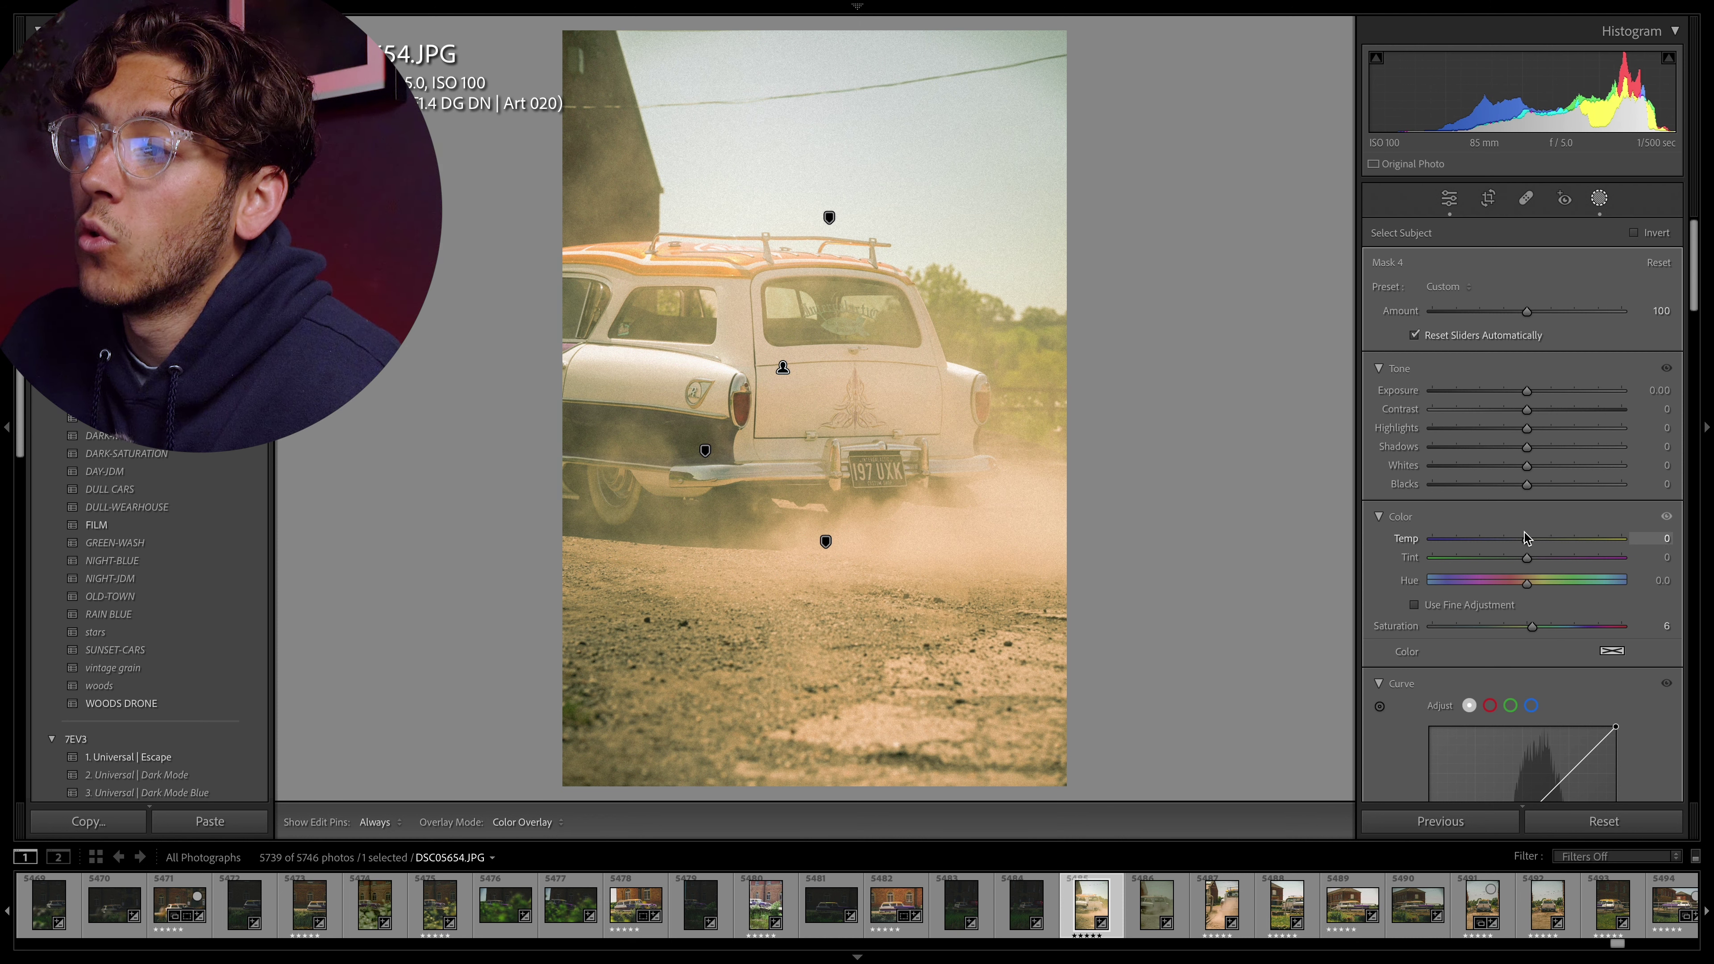
left_click_drag(1512, 539, 1510, 540)
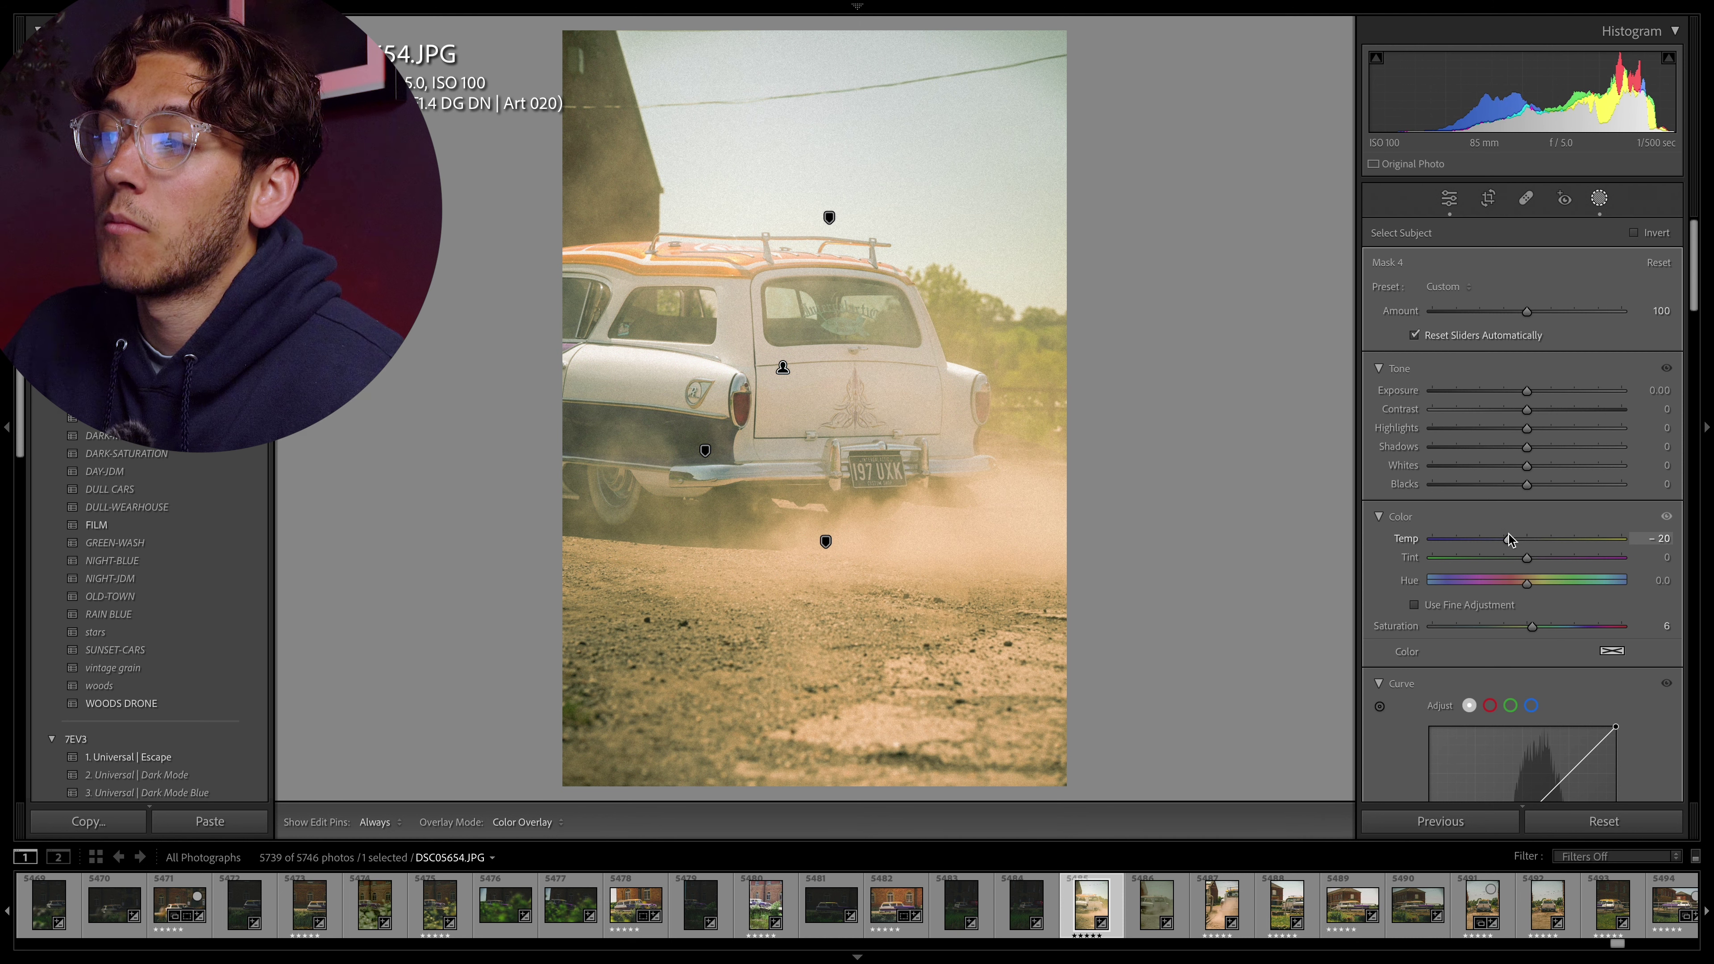
double_click(1510, 539)
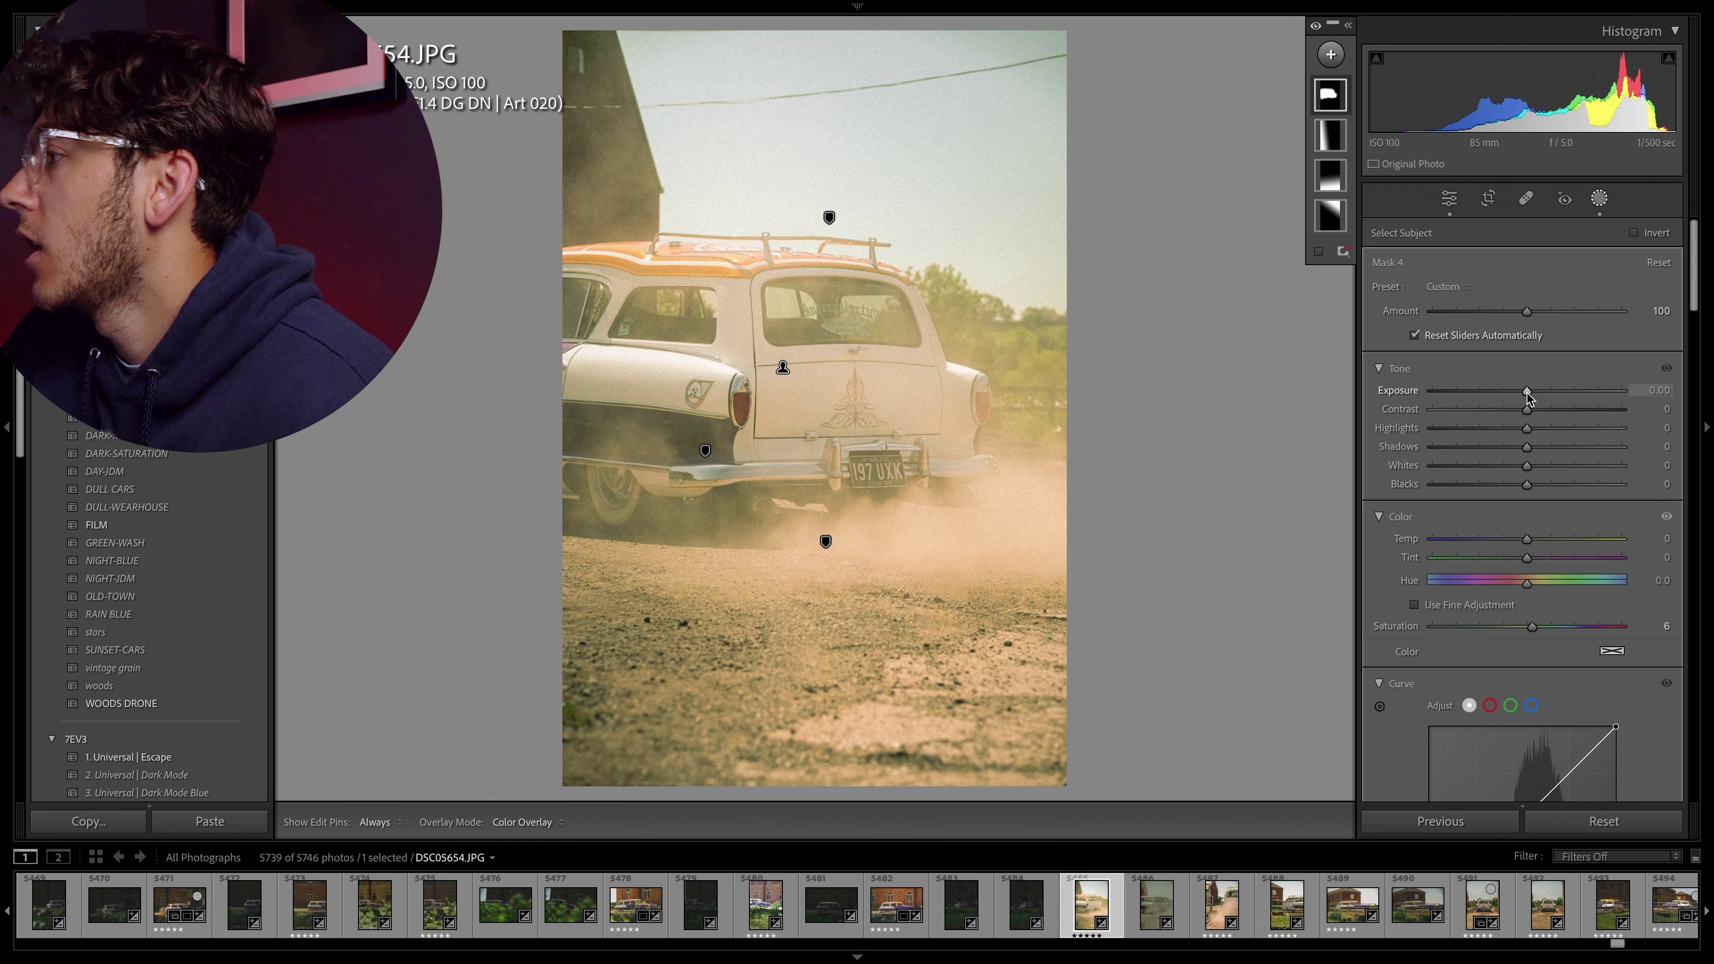
- Darken the car mask slightly with Exposure -0.21
left_click_drag(1528, 396, 1525, 397)
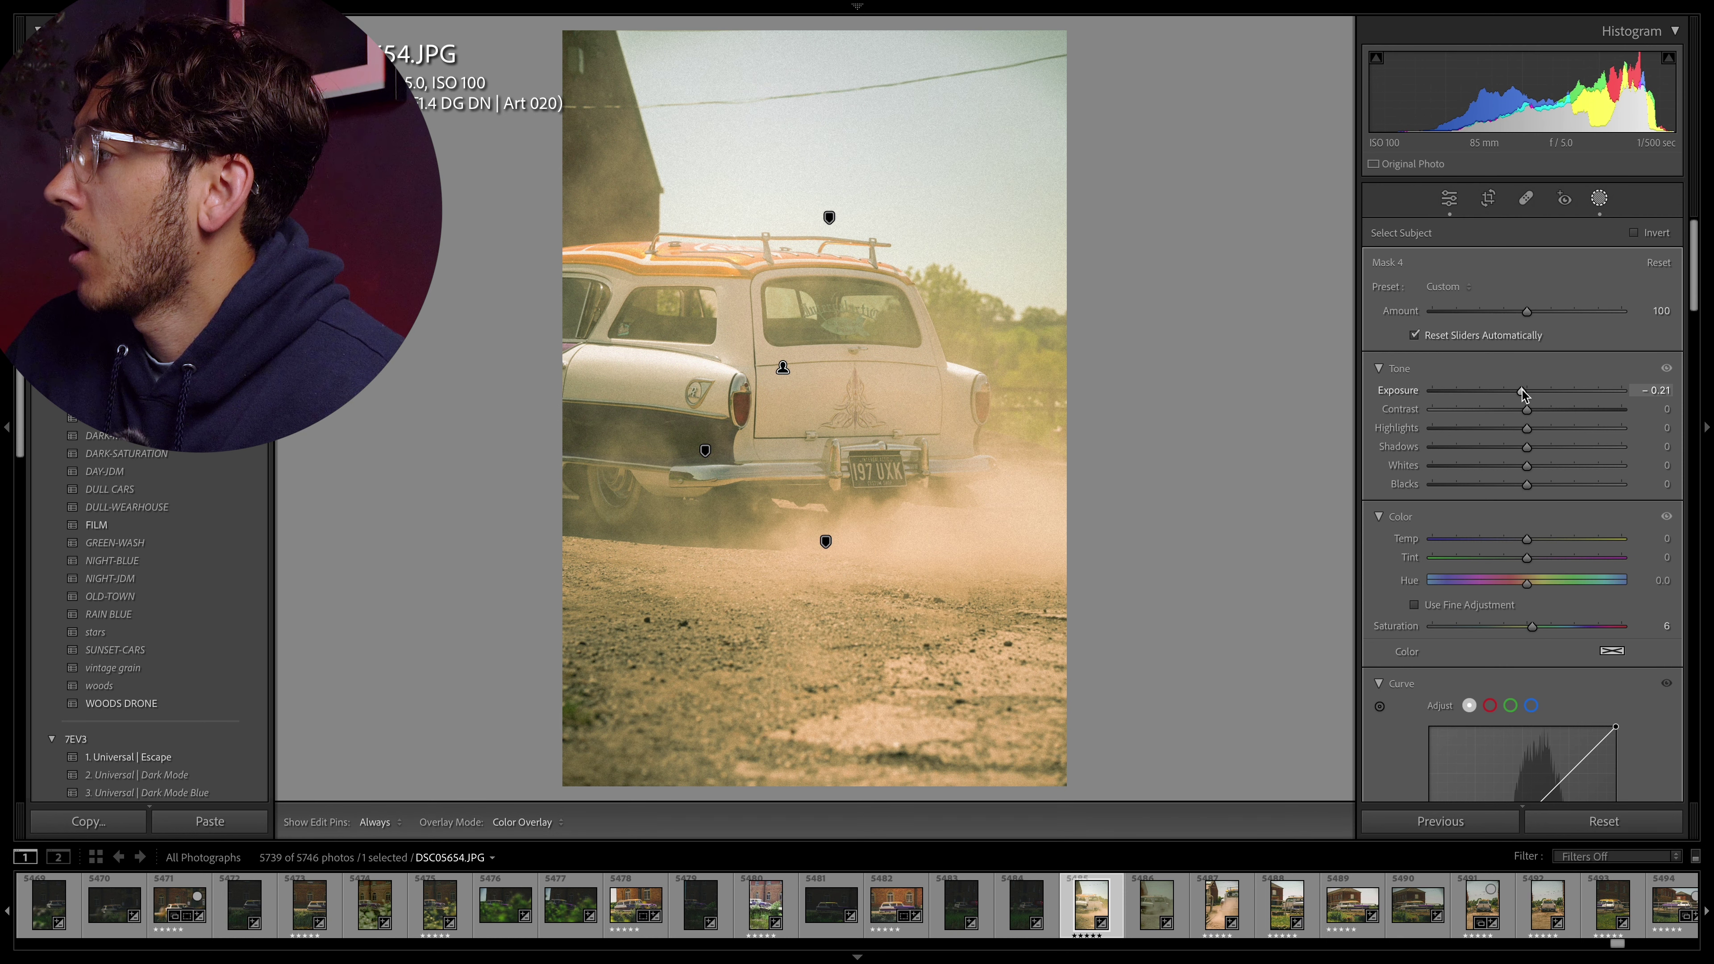
- Set the car mask's Exposure to -0.22, and compare the edited photo with the original side by side
left_click_drag(1524, 396, 1523, 396)
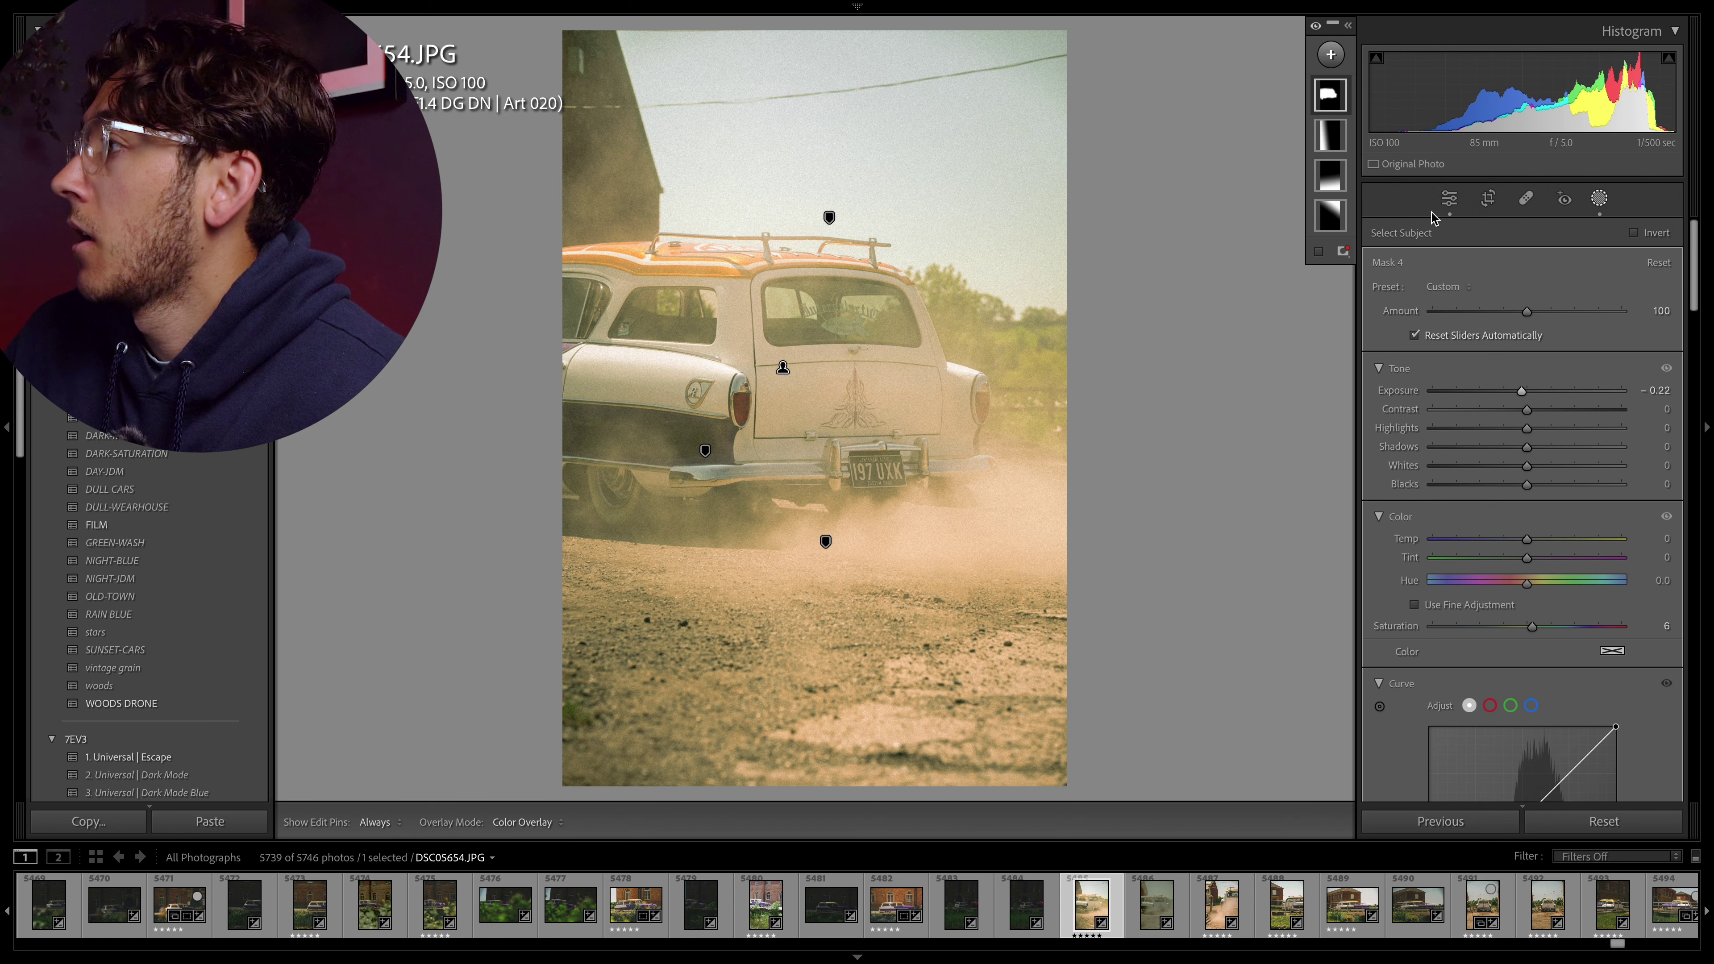
left_click(1451, 200)
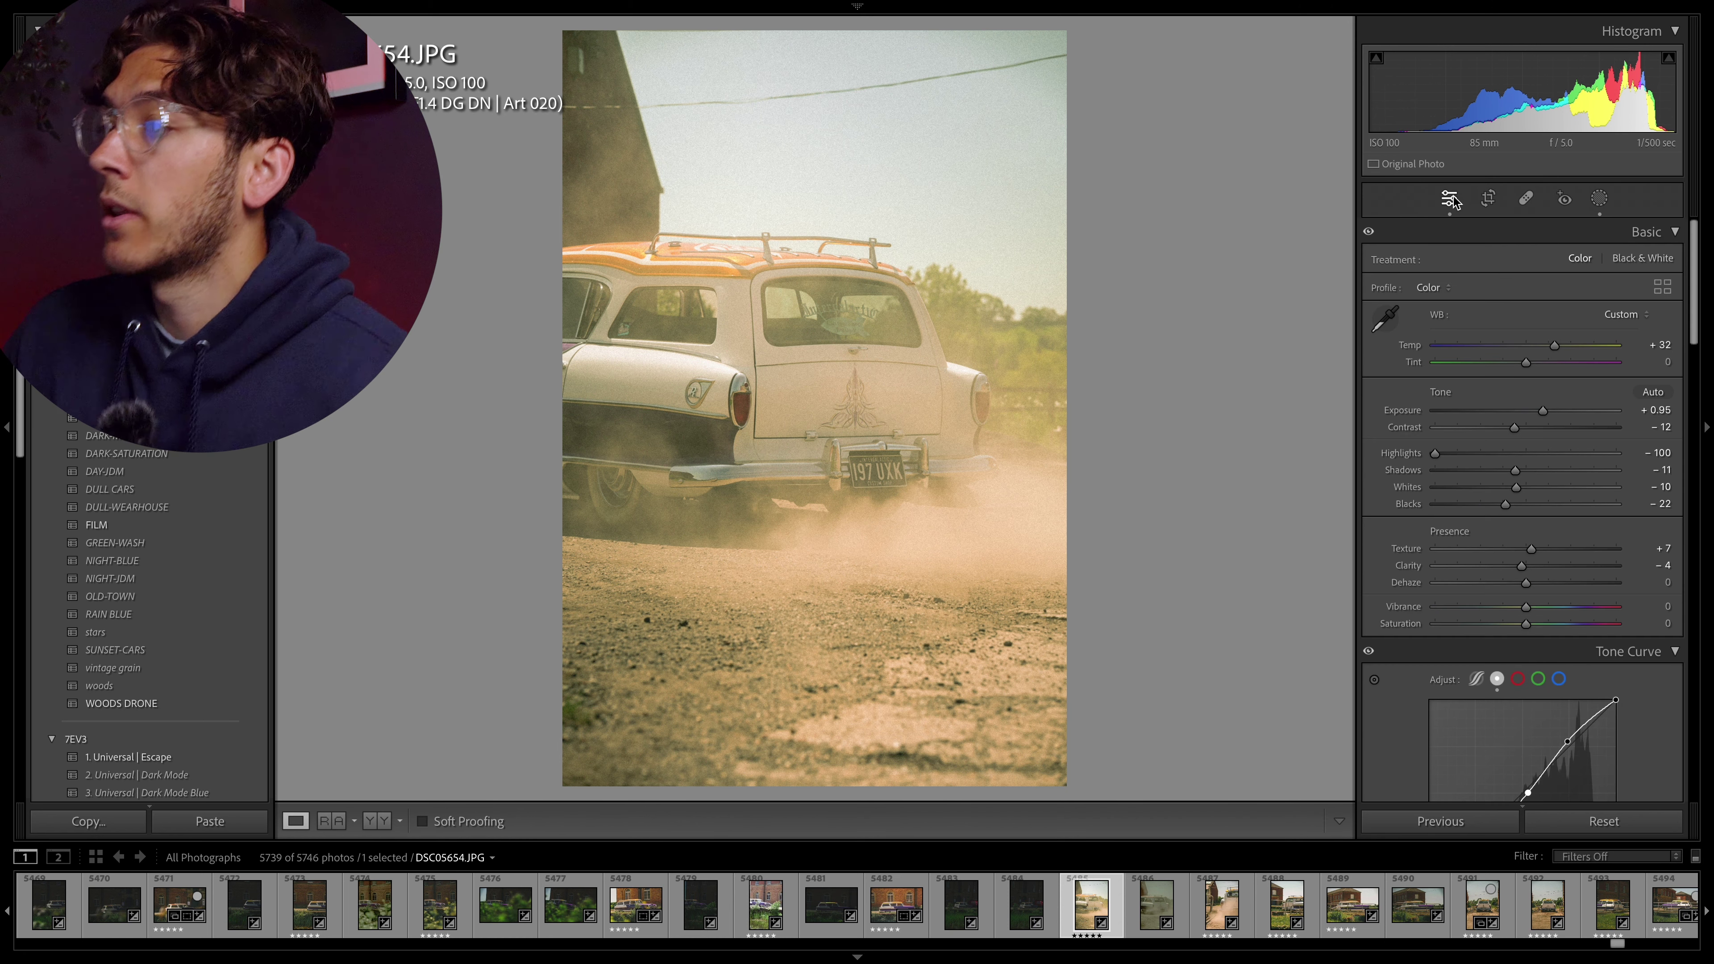
left_click(383, 821)
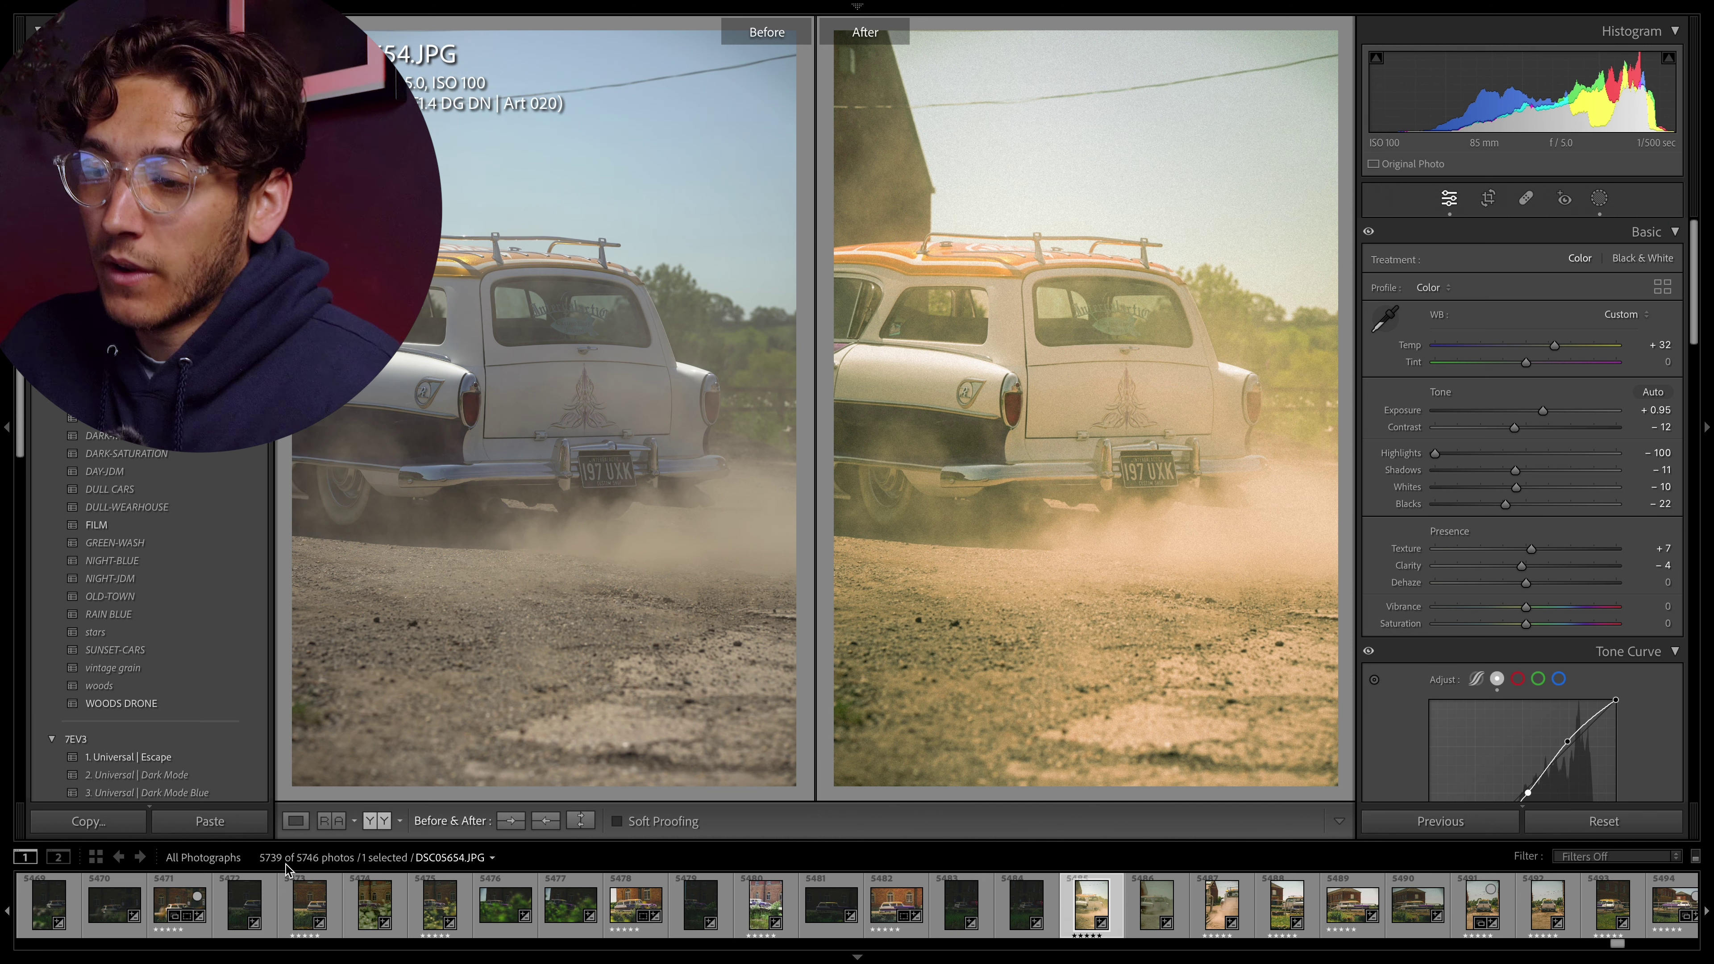
left_click(297, 821)
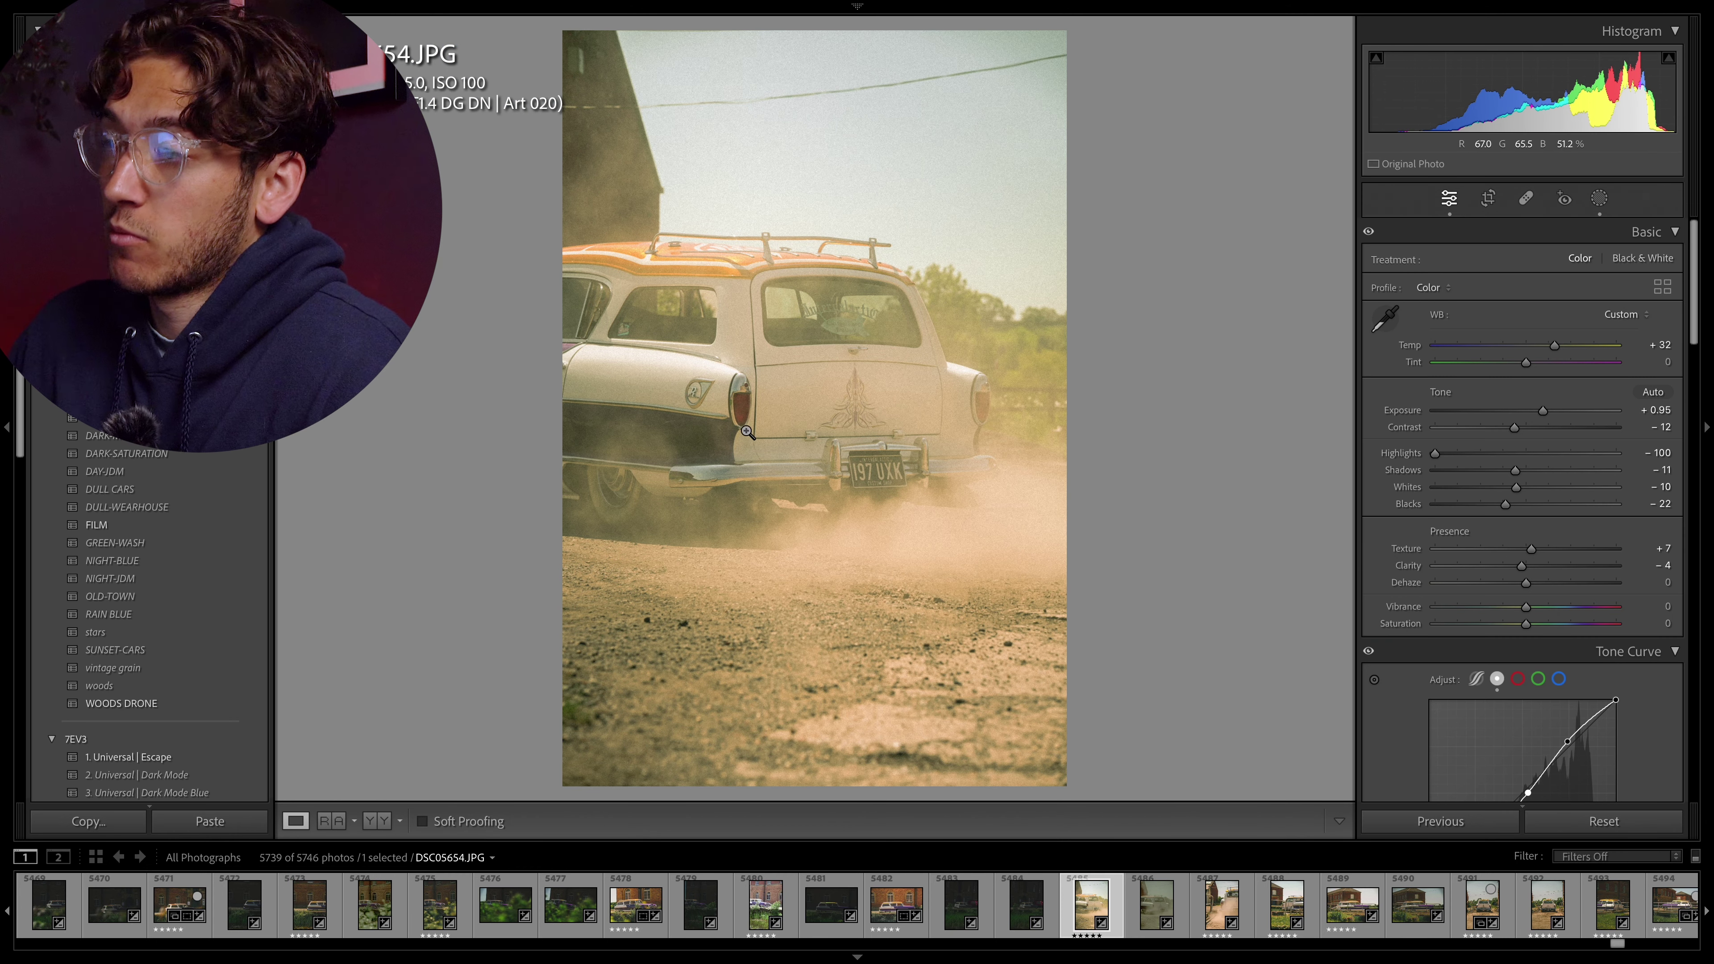
- Apply the OLD-TOWN preset to the station wagon photo and raise the overall Exposure to +0.50
left_click(234, 597)
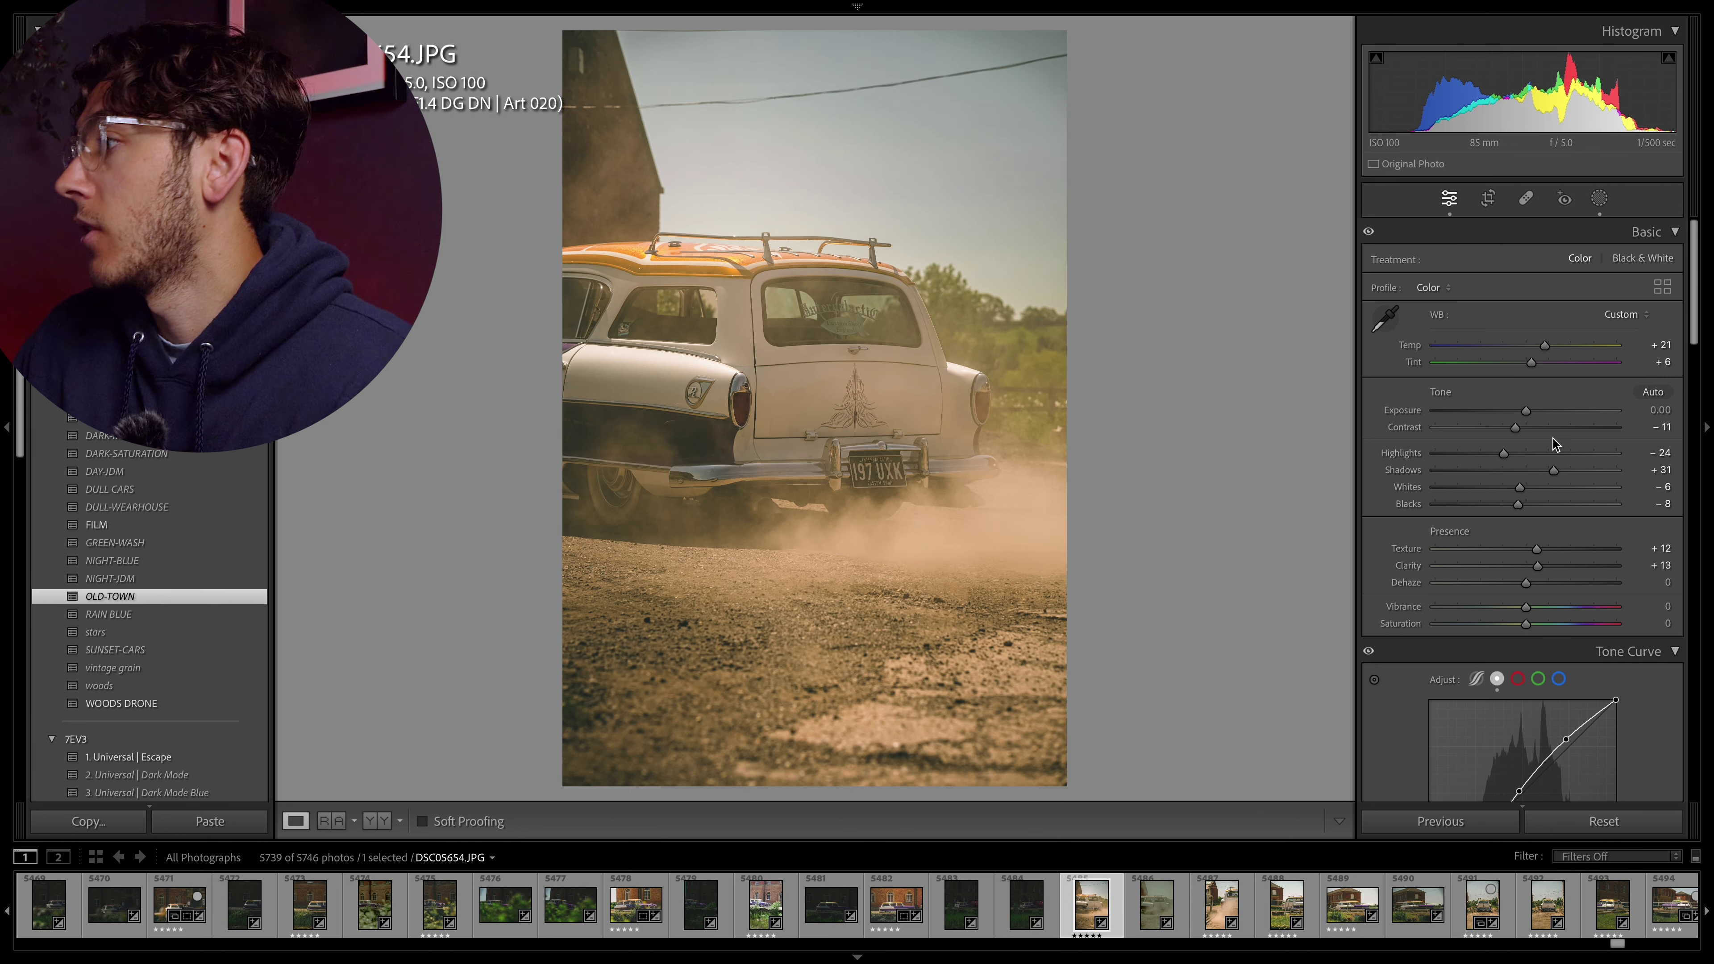
left_click_drag(1527, 412, 1536, 413)
- Review the applied preset's sharpening, lens correction, grain, luminance and color grading settings
scroll(1454, 514, "down", 15)
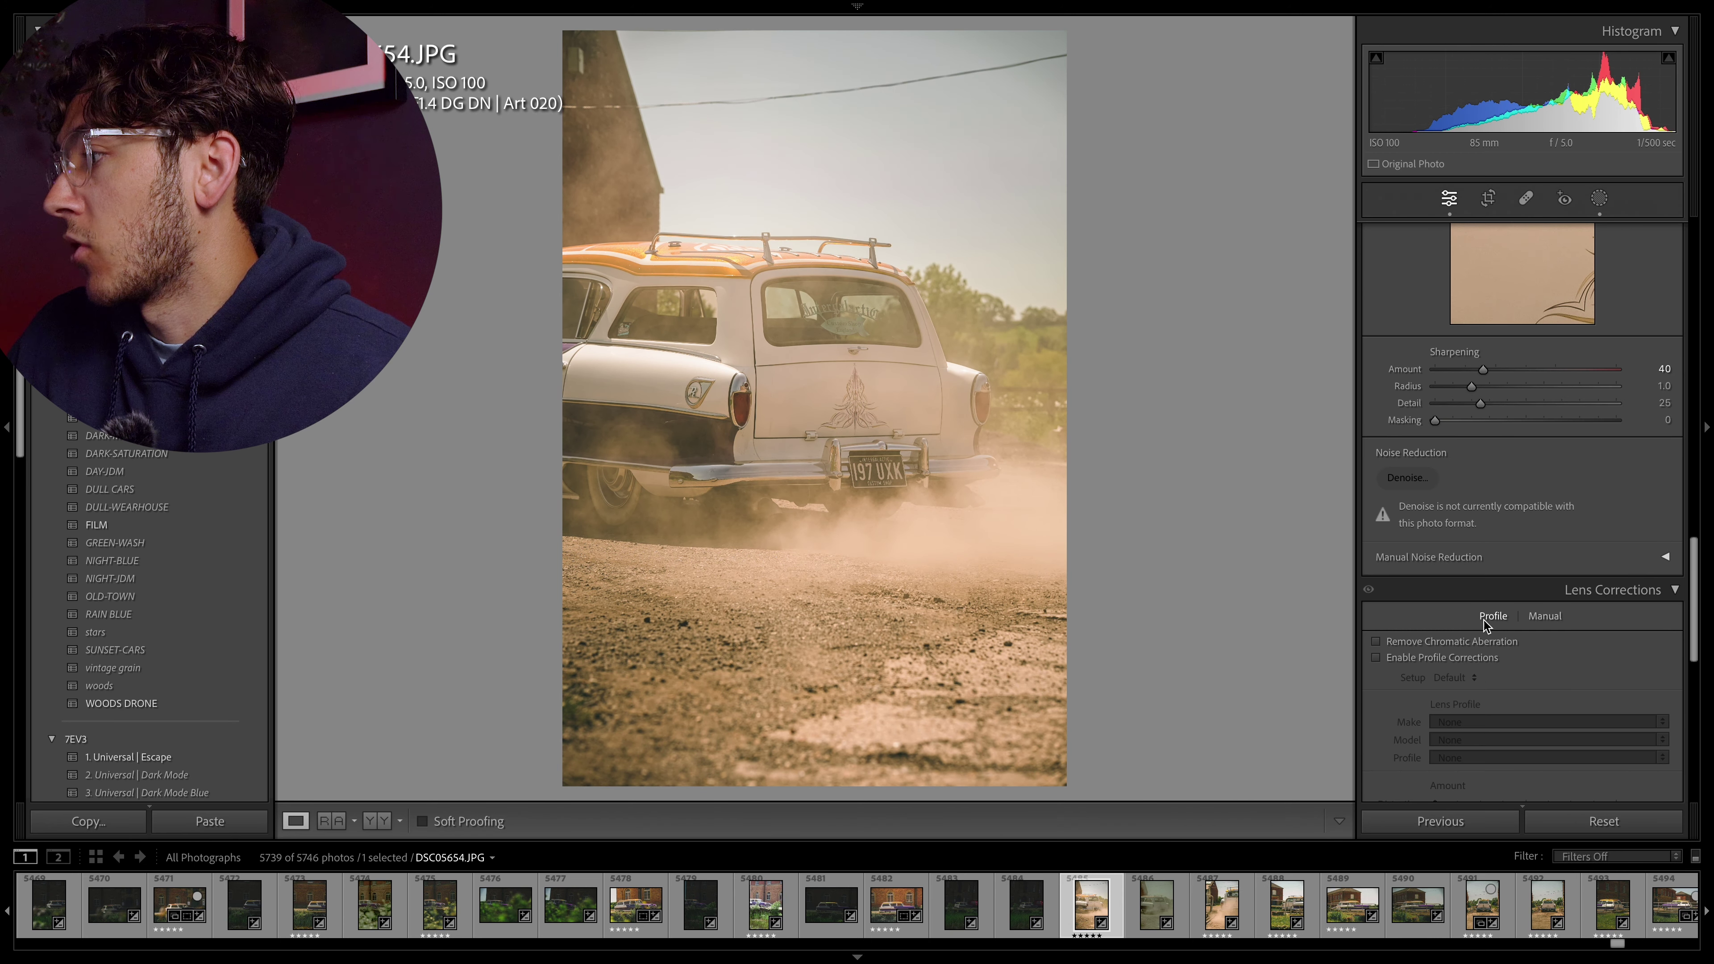
scroll(1485, 624, "down", 5)
scroll(1462, 684, "down", 1)
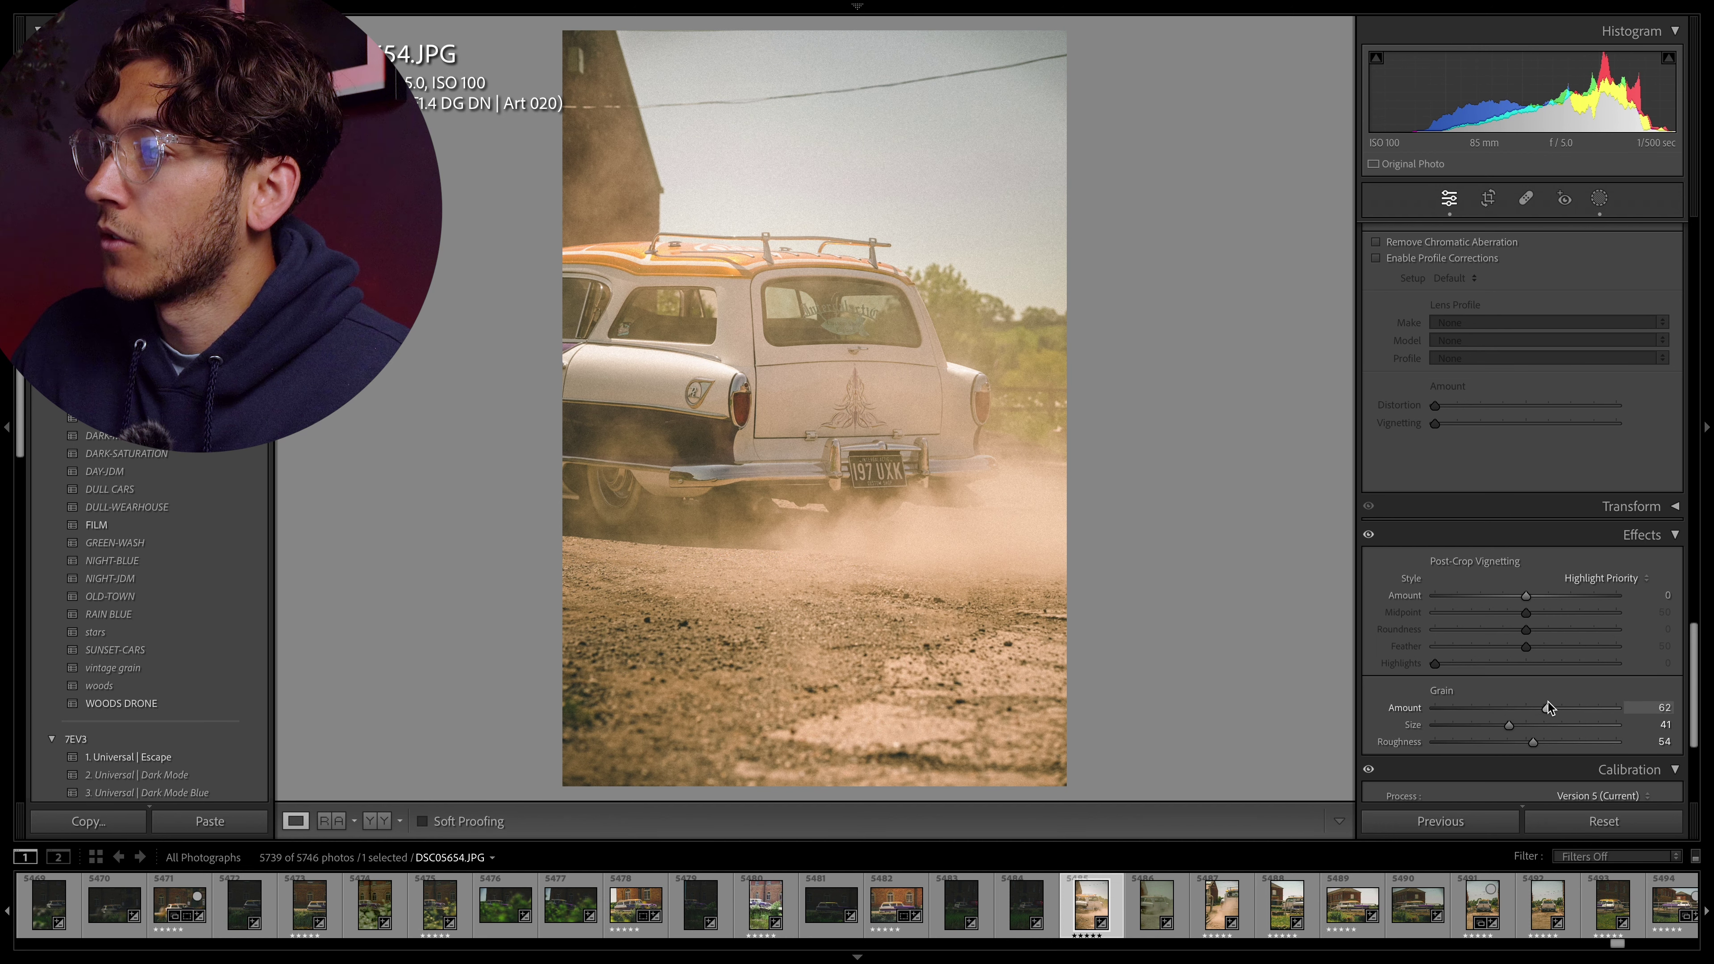
scroll(1502, 589, "up", 8)
right_click(1501, 590)
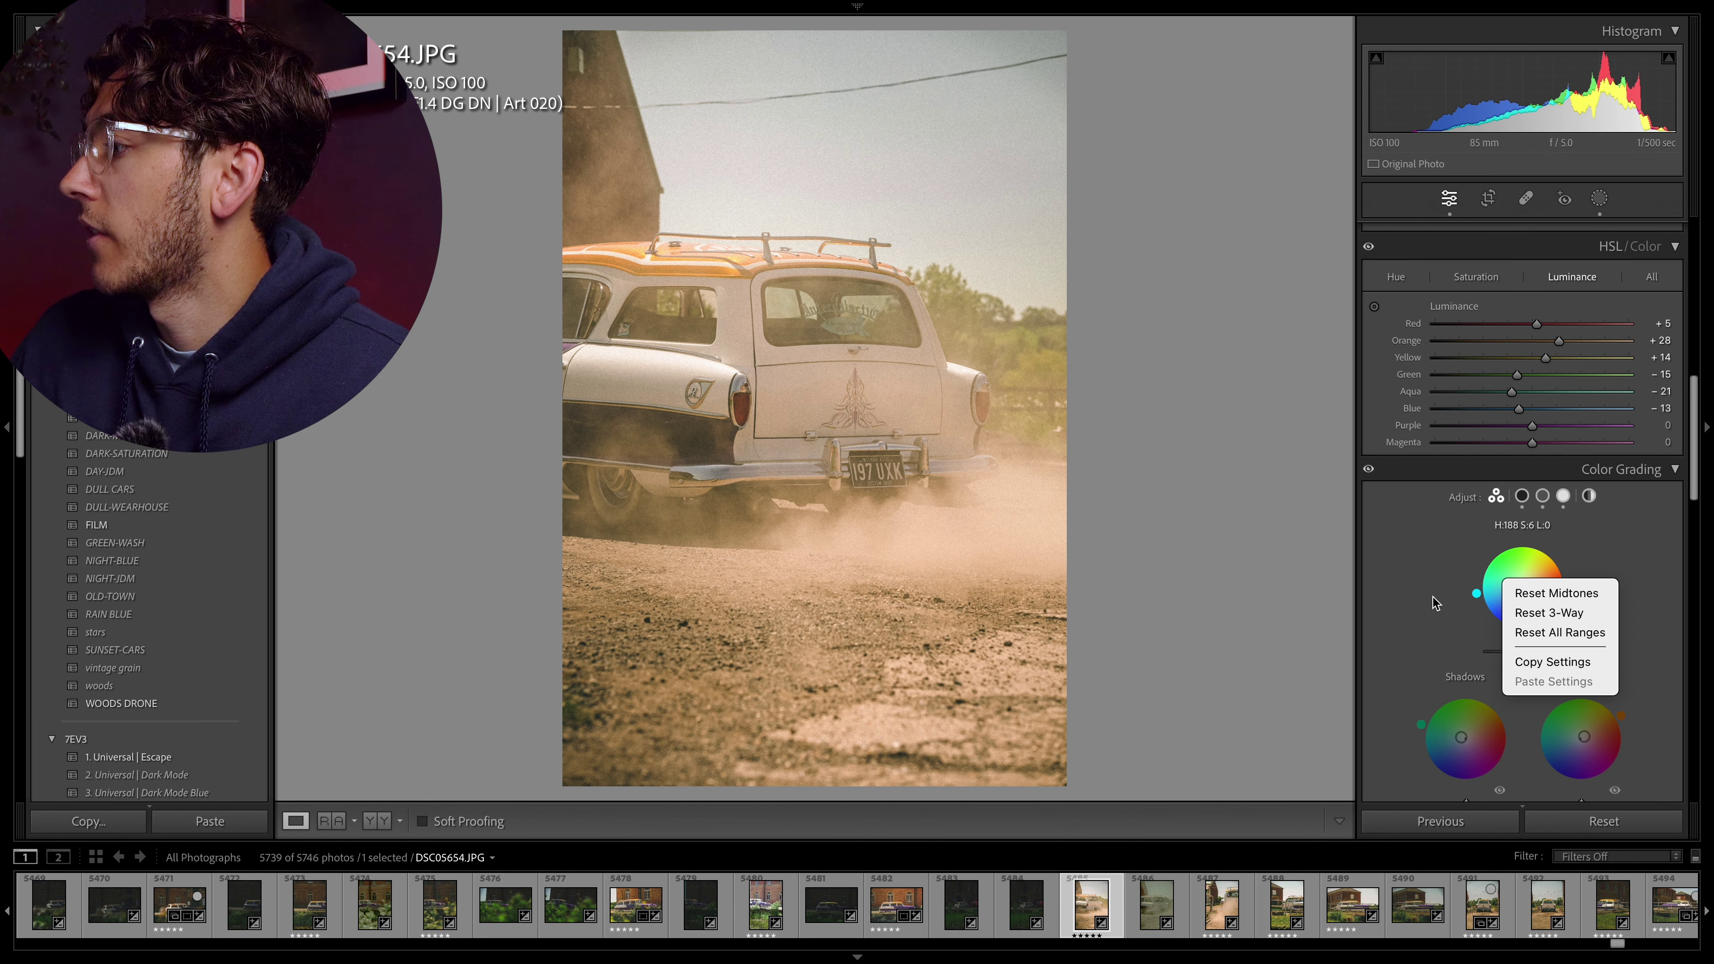
left_click(1445, 575)
scroll(1451, 568, "up", 10)
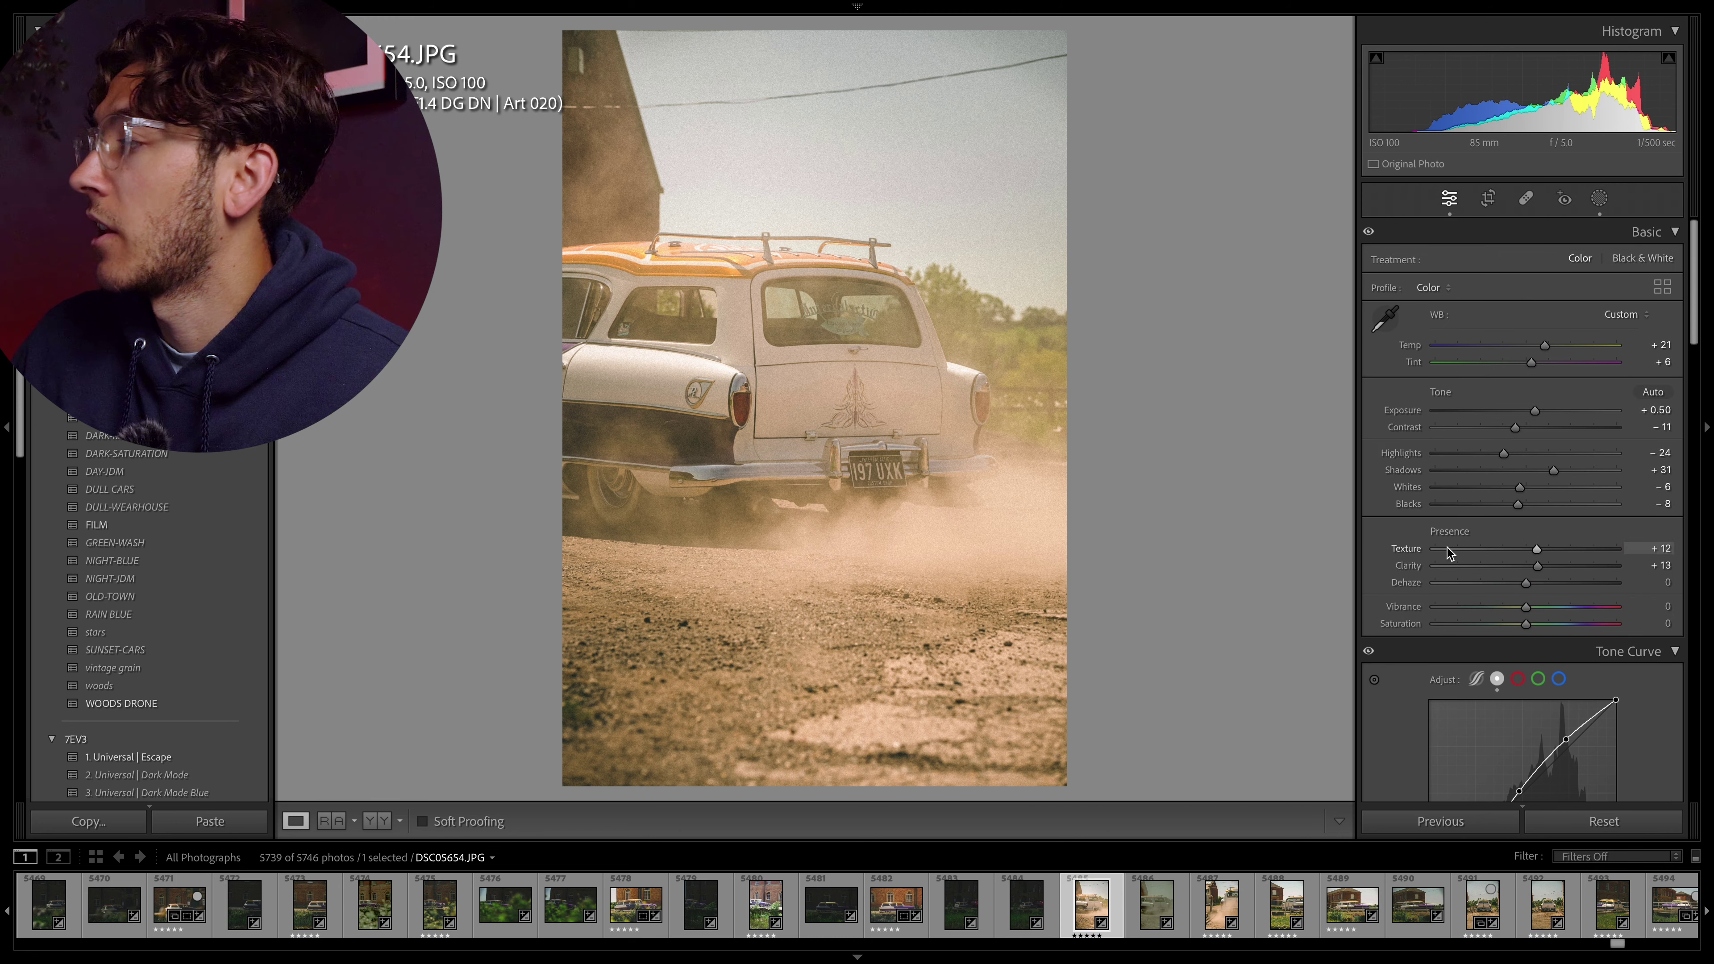
- Refine the photo's tone with Exposure +0.80, Highlights -45 and Shadows +40
left_click_drag(1536, 410, 1545, 412)
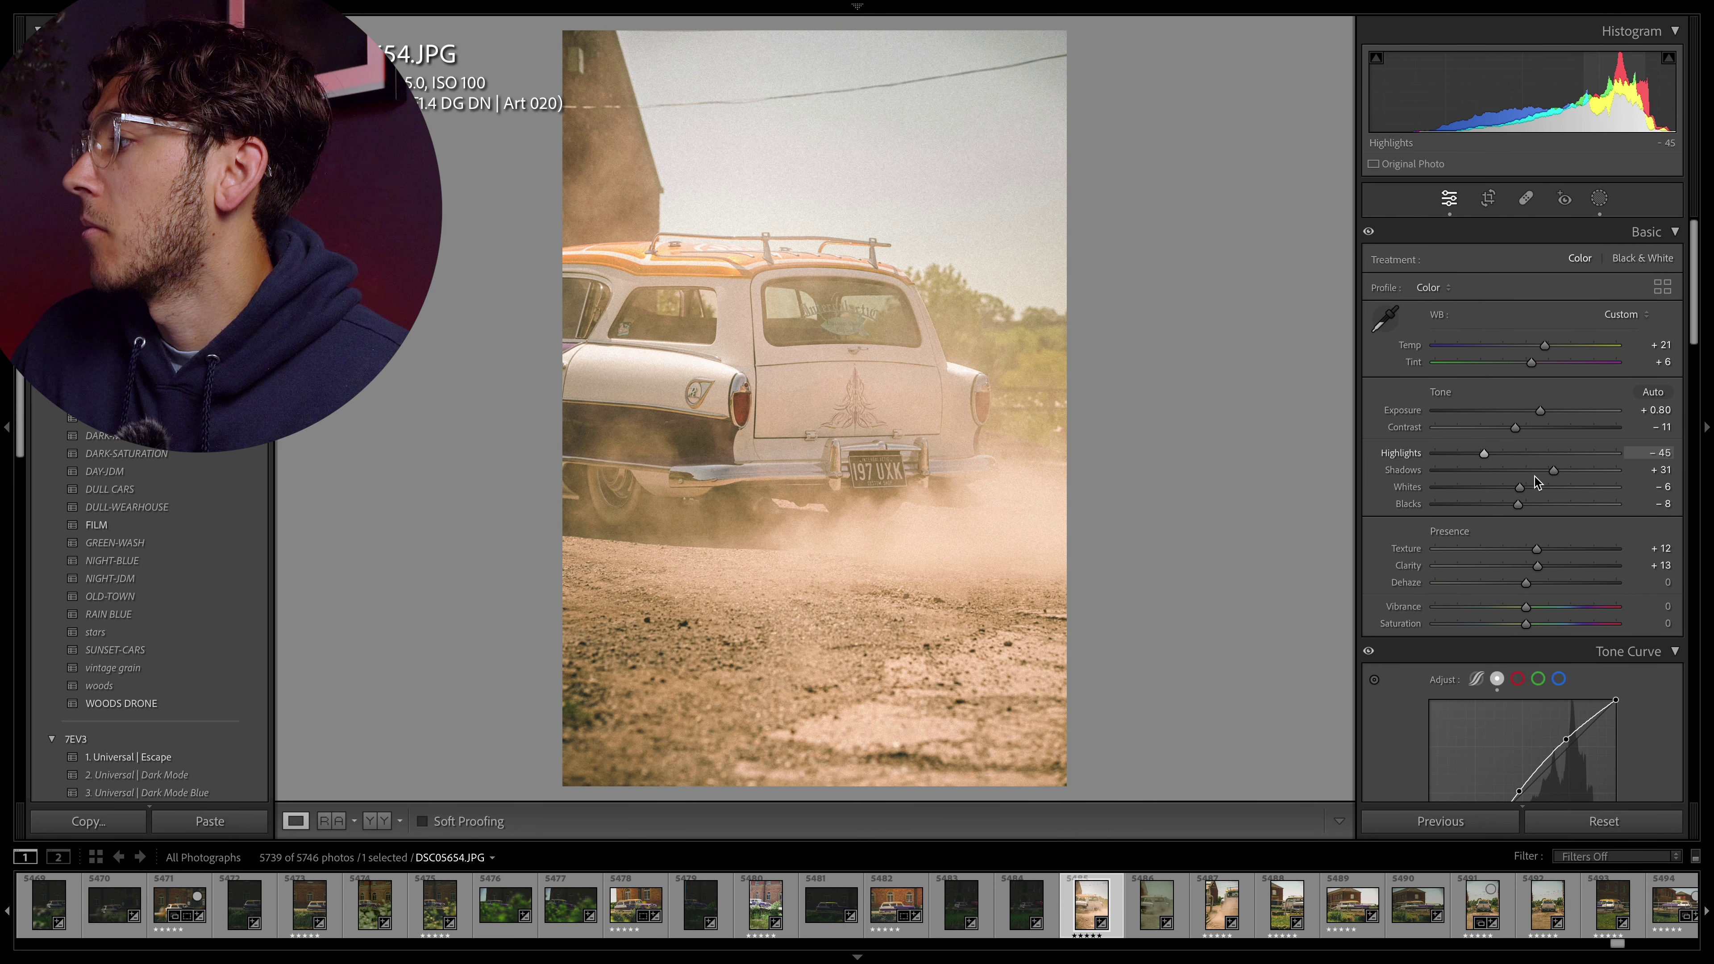
left_click_drag(1564, 474, 1567, 474)
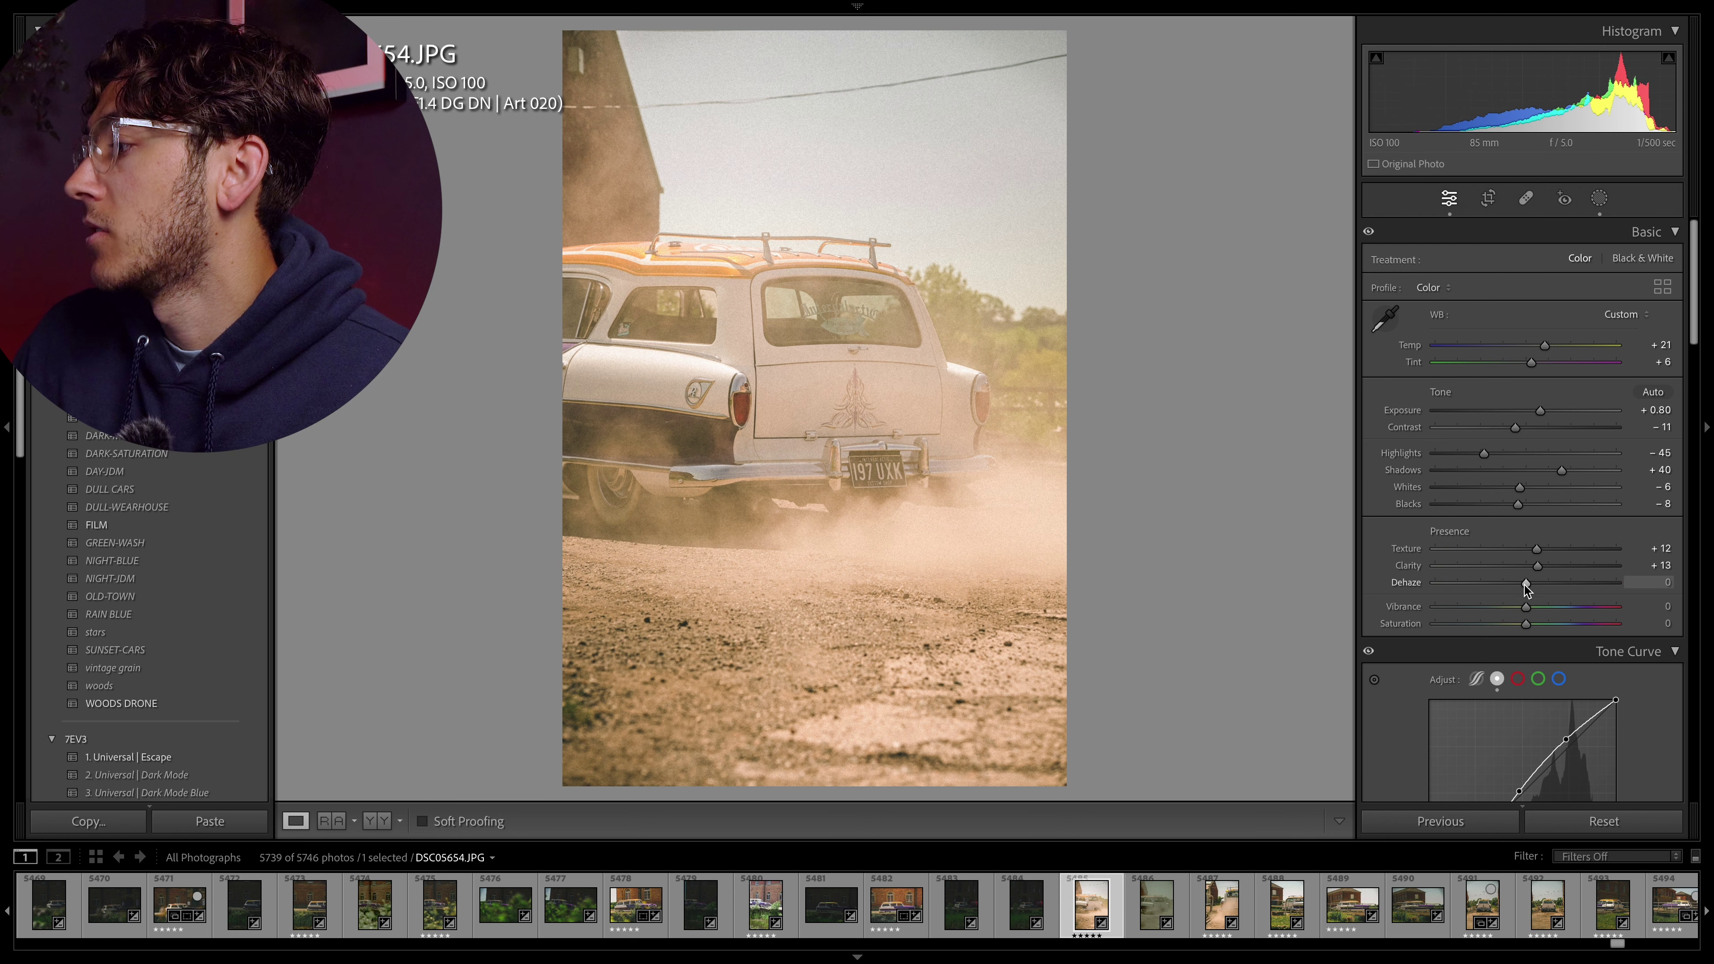